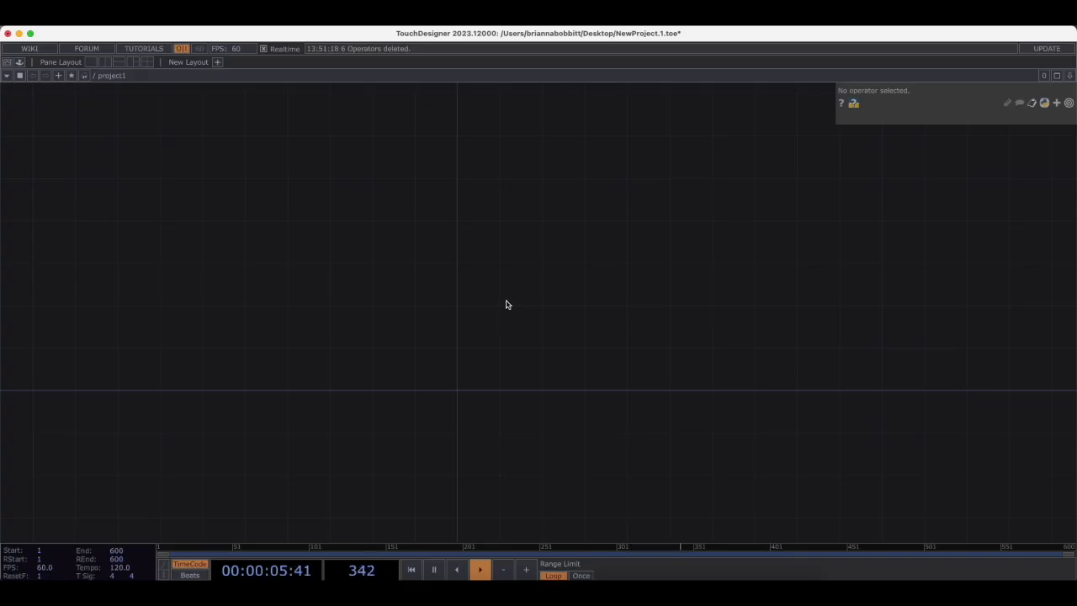
Add a Movie File In TOP to the empty project network.
key(Tab)
text(mo)
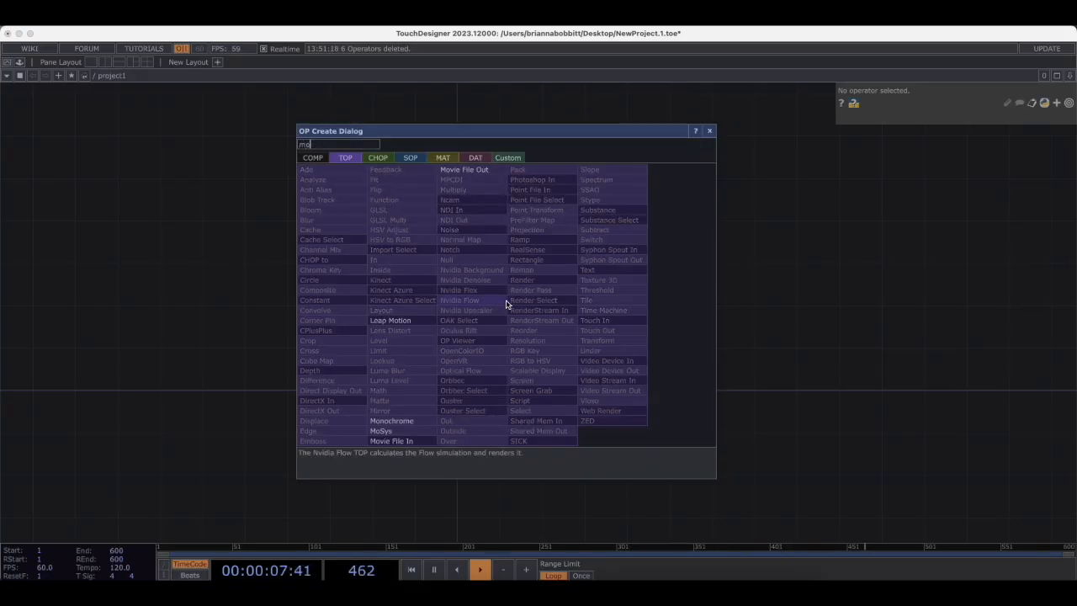
click(399, 440)
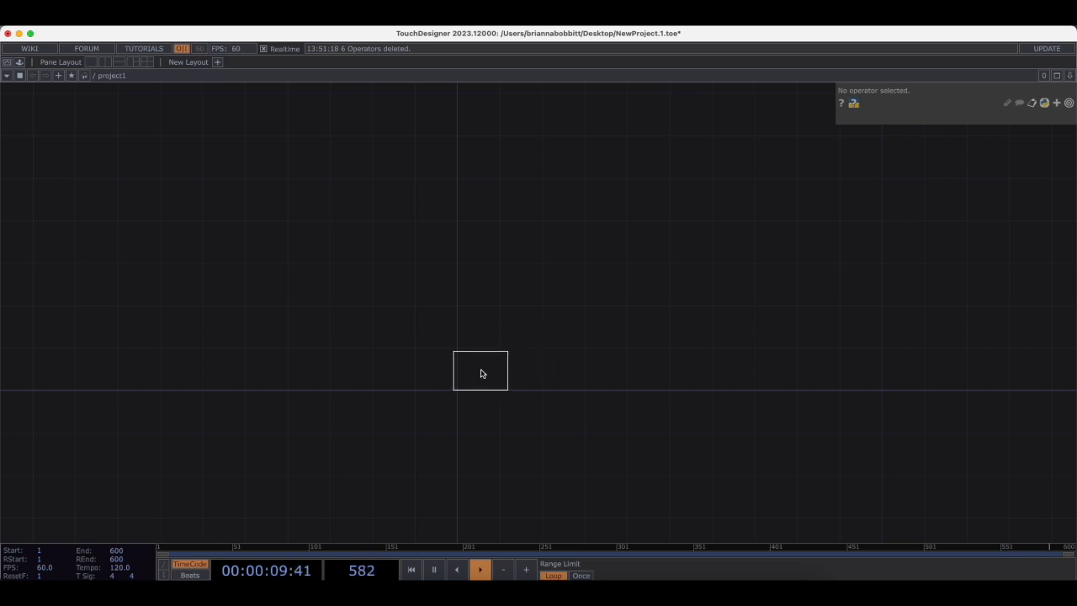
click(482, 374)
Load the video IMG_5143.MOV from the Desktop into the Movie File In operator.
drag(579, 322, 507, 327)
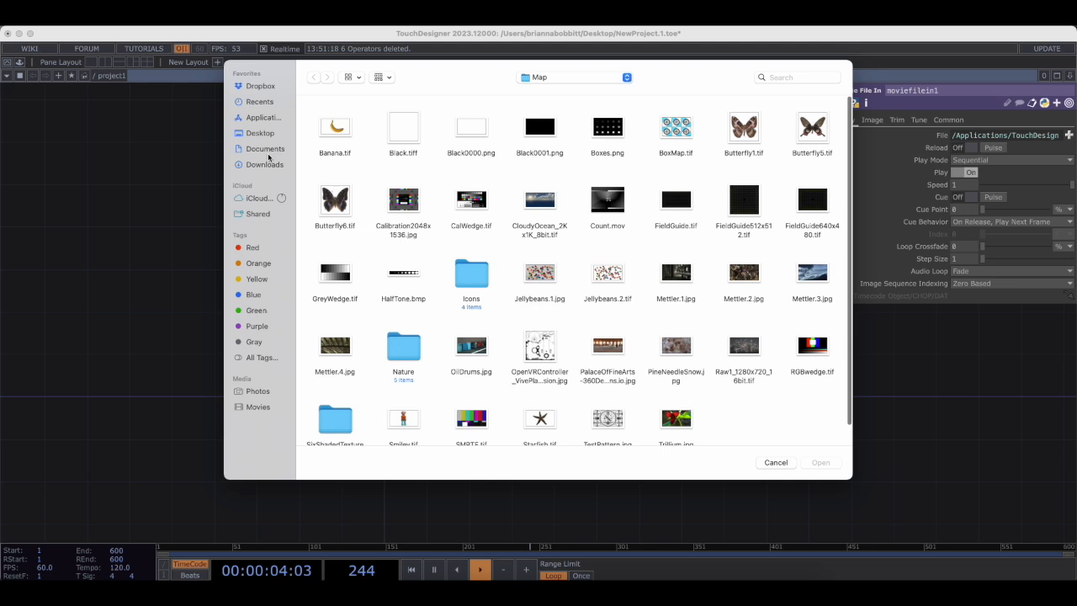
click(270, 134)
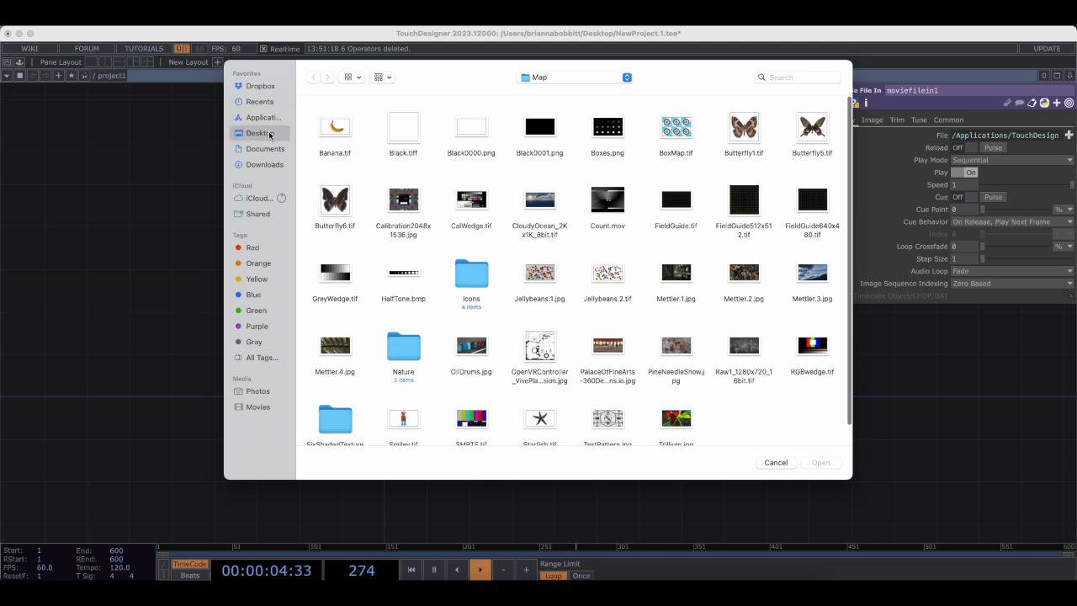
click(341, 193)
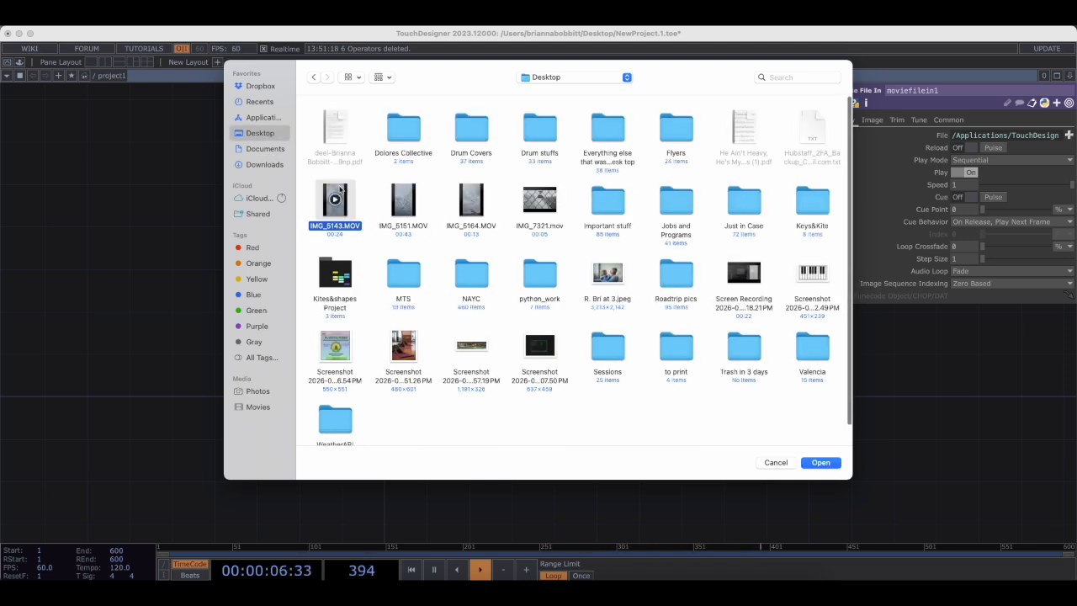
click(831, 465)
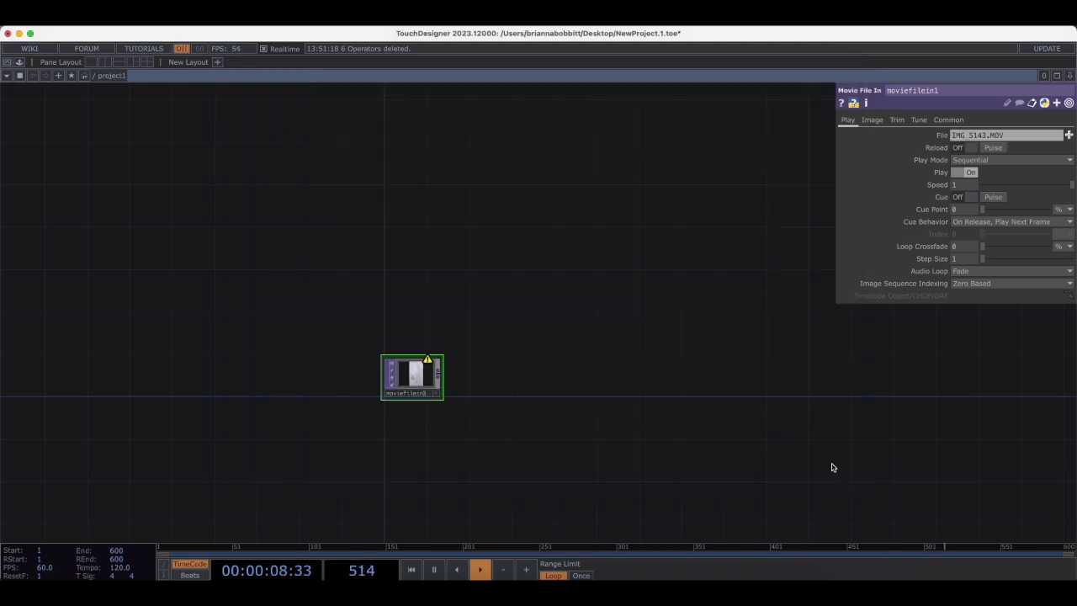
Add a Null TOP connected to the output of the Movie File In operator.
scroll(496, 402, up, 5)
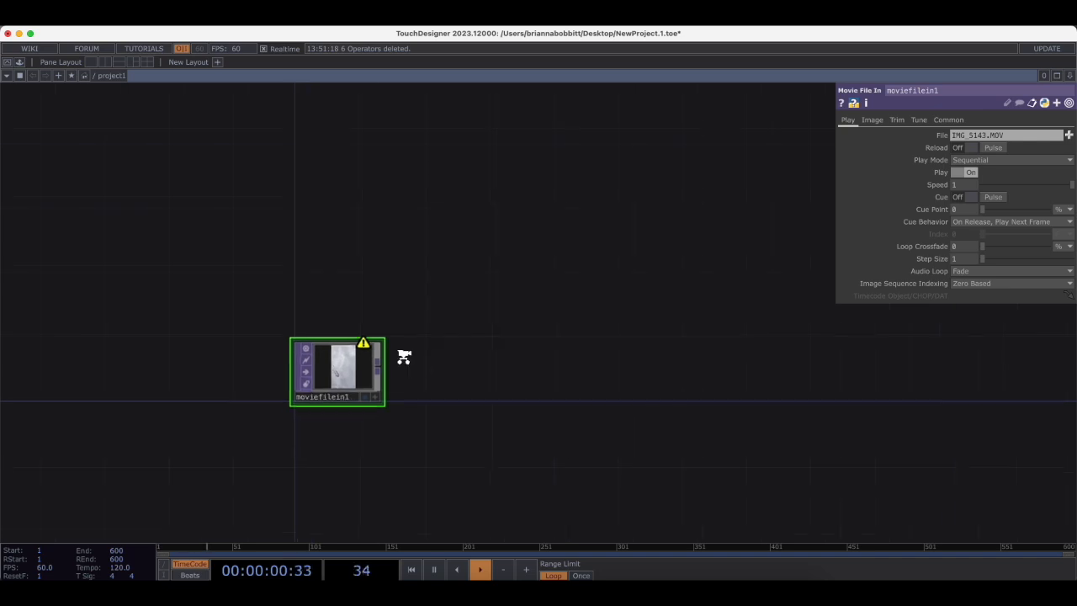
drag(402, 360, 376, 360)
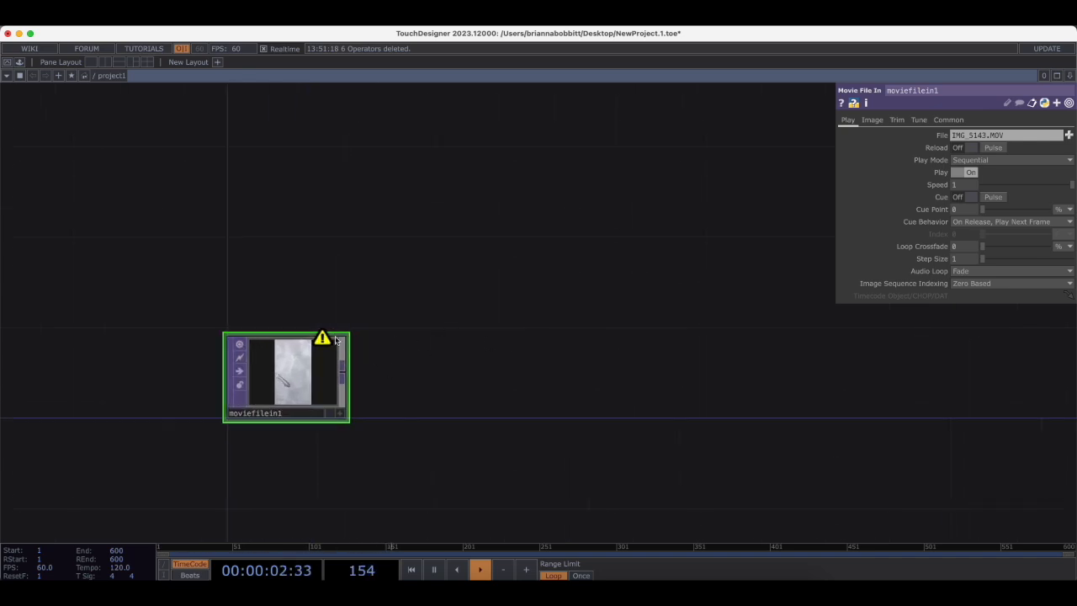
key(Tab)
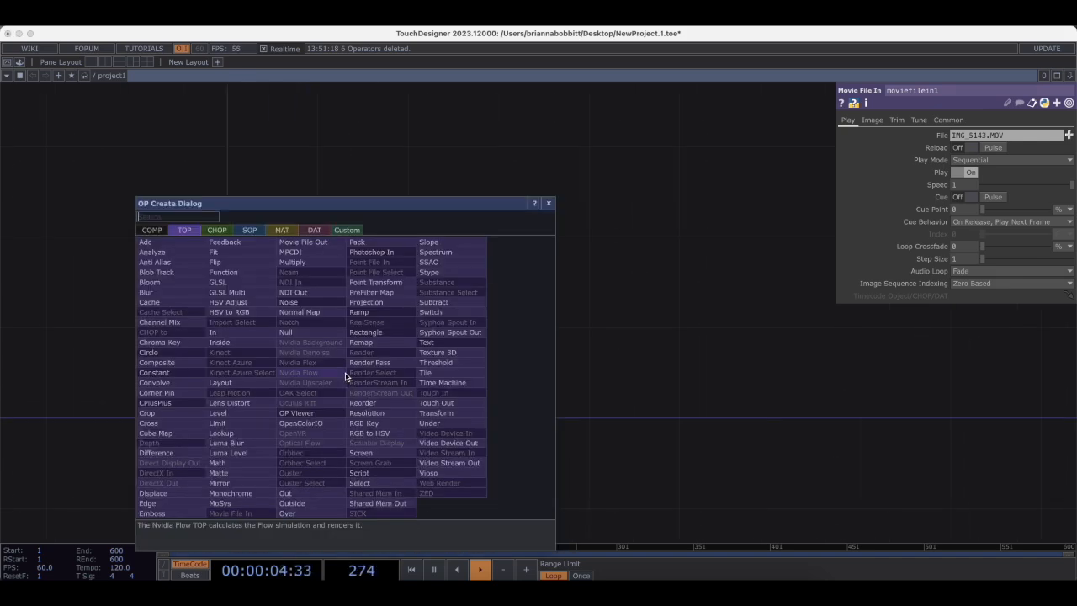
text(n)
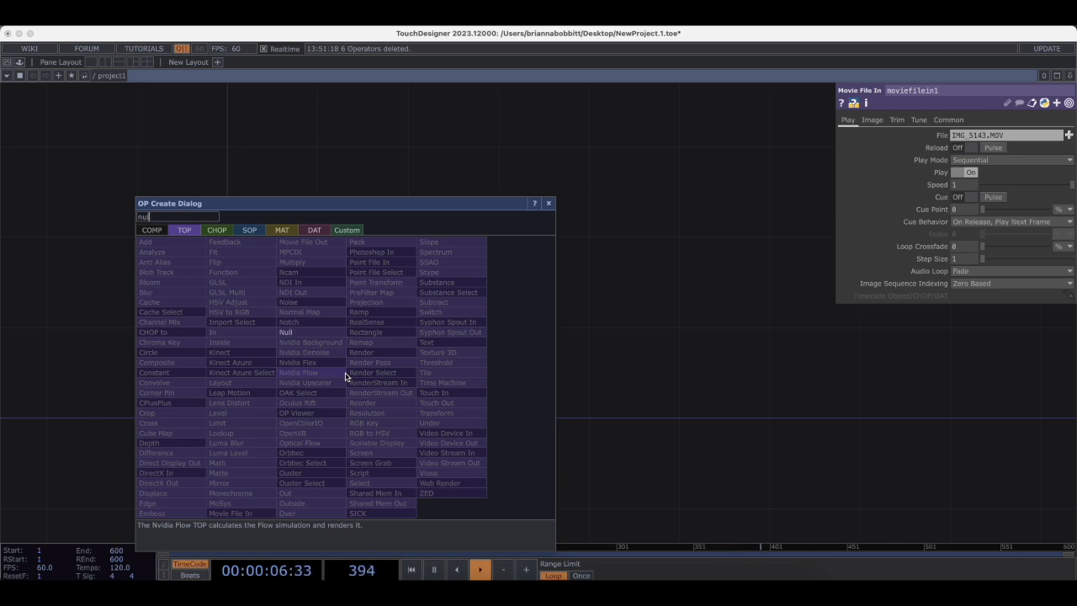
text(ul)
click(289, 333)
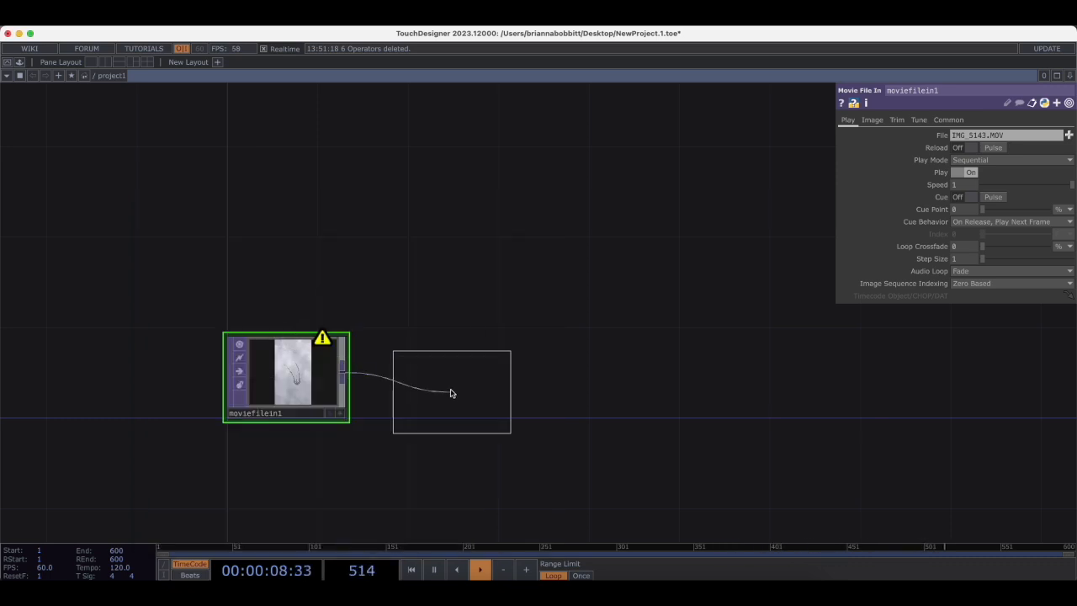
click(465, 376)
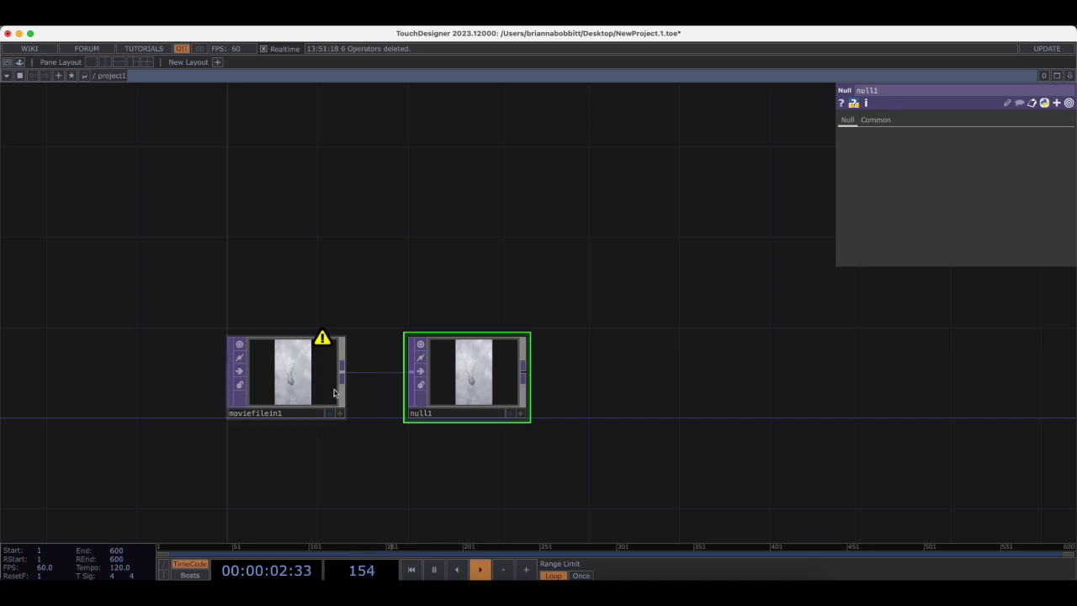
Add a Rectangle TOP connected to the Null operator's output.
scroll(601, 362, down, 1)
drag(539, 368, 462, 371)
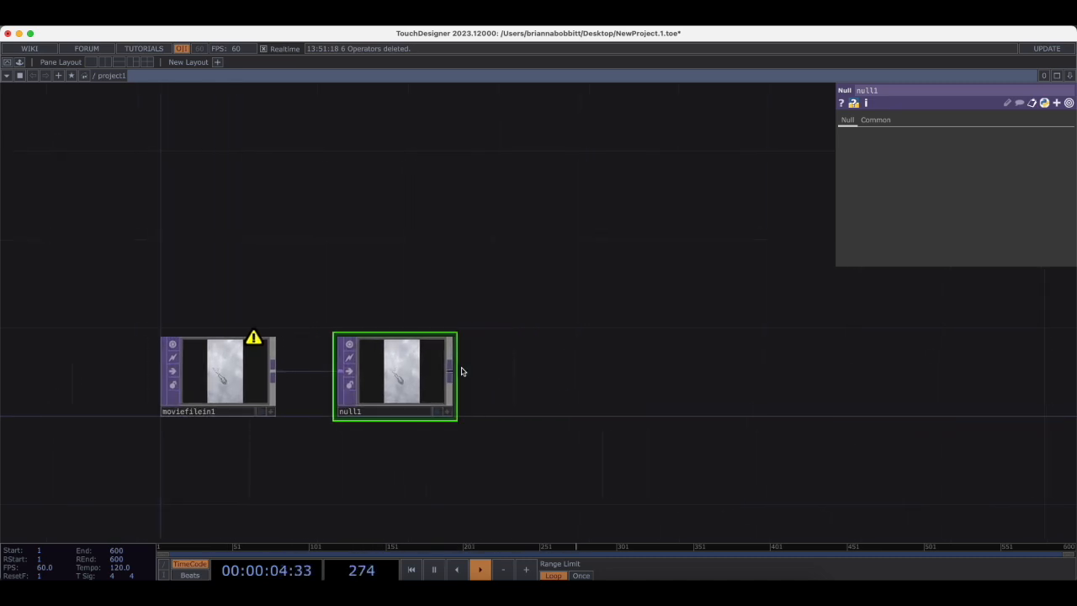
right_click(452, 372)
text(r)
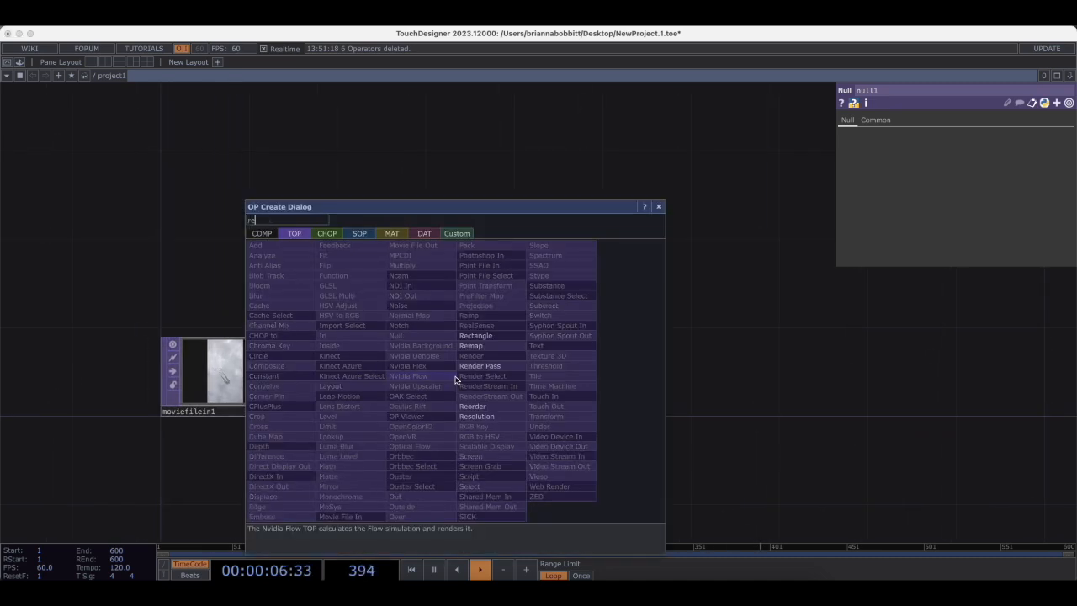
text(e)
click(475, 335)
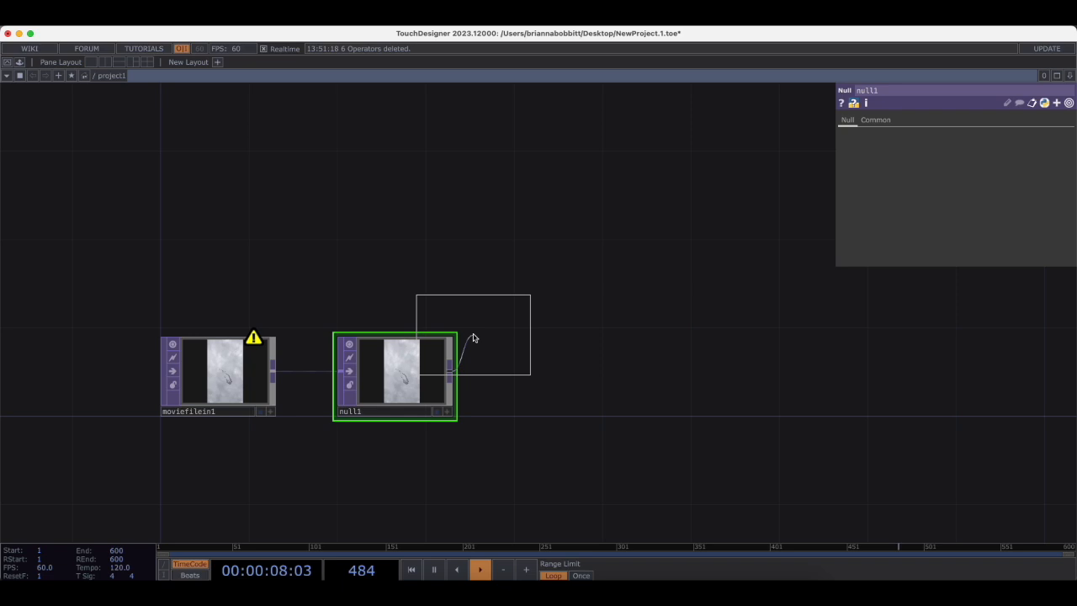
click(554, 373)
Set the rectangle's size to 0.08 by 0.1, keeping its center at 0, 0.
scroll(653, 355, right, 2)
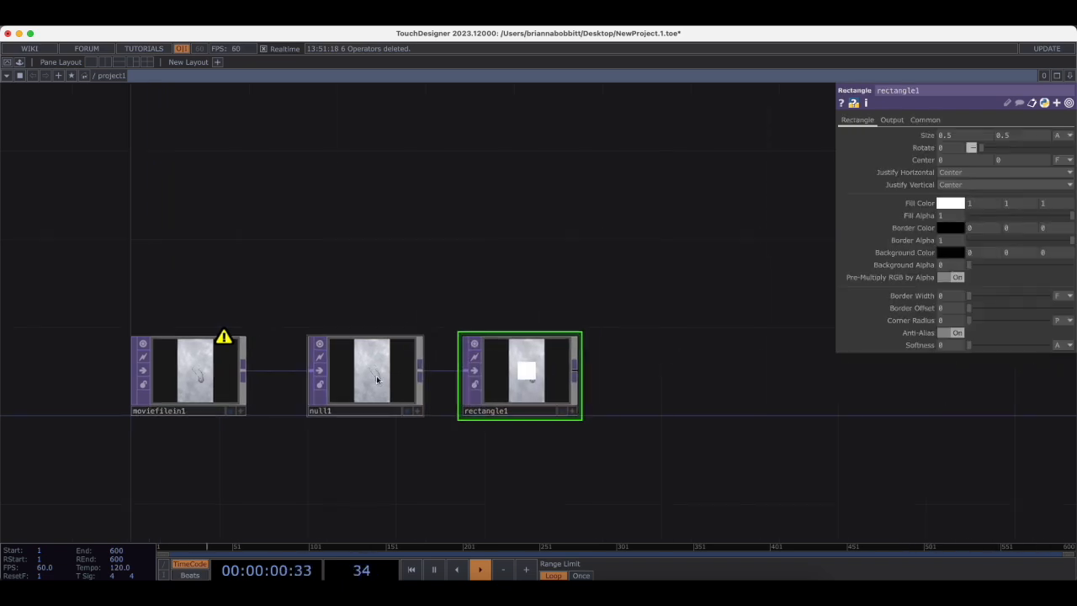
scroll(538, 371, up, 3)
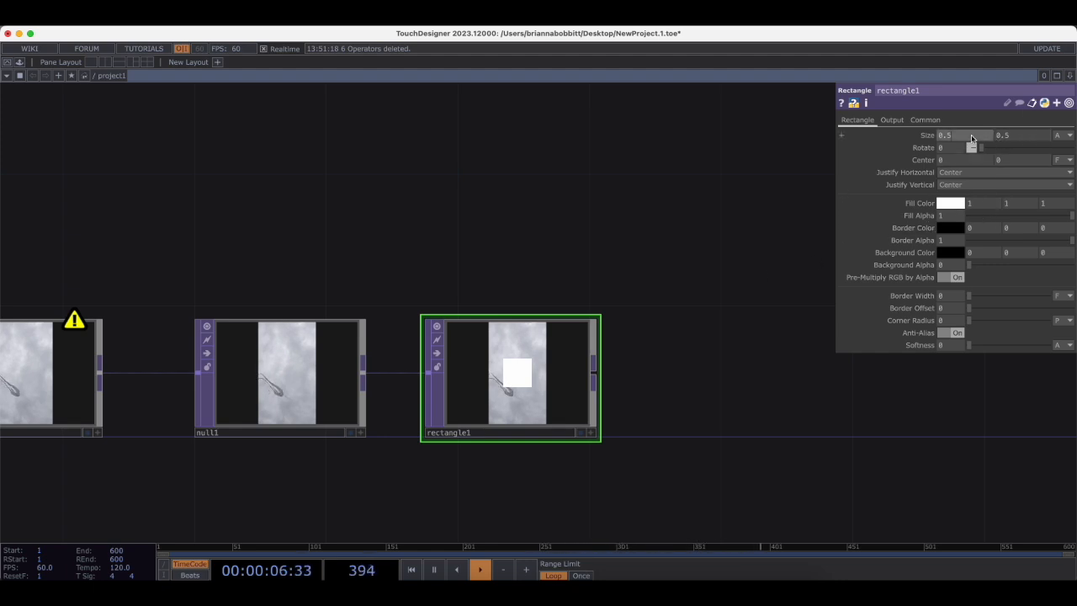
middle_drag(970, 136, 1010, 135)
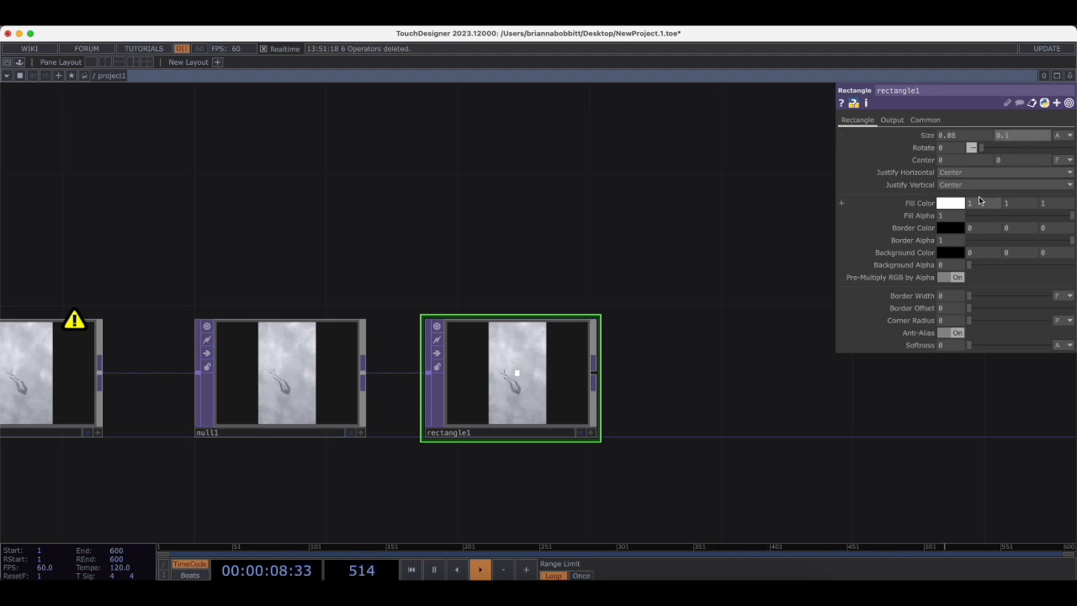
middle_drag(962, 162, 1003, 165)
Set the rectangle's fill alpha to 0 and its border width to about 0.0021.
scroll(547, 386, up, 5)
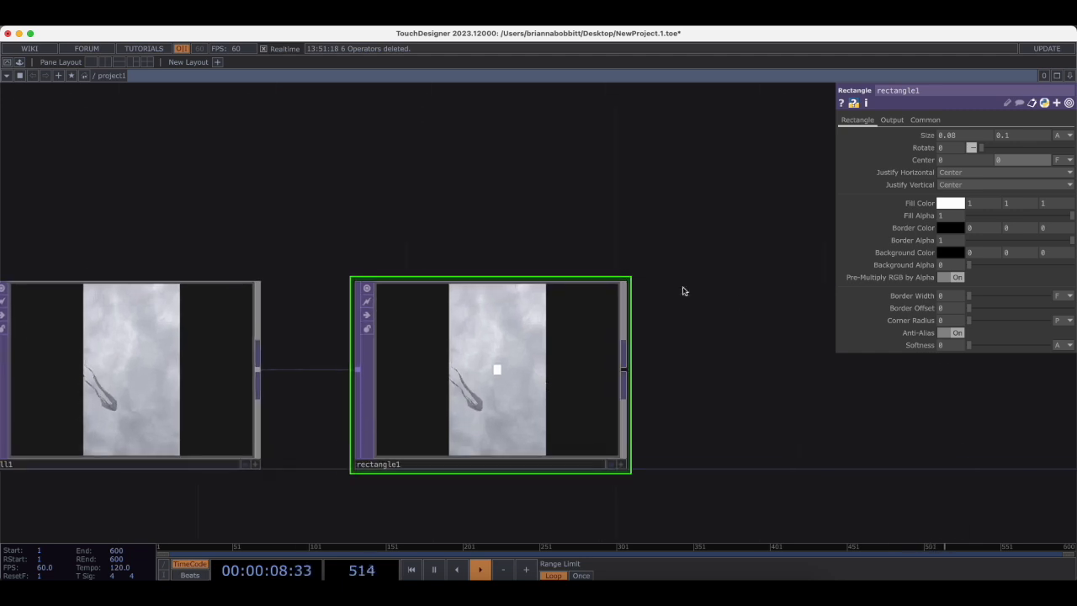
drag(733, 295, 755, 241)
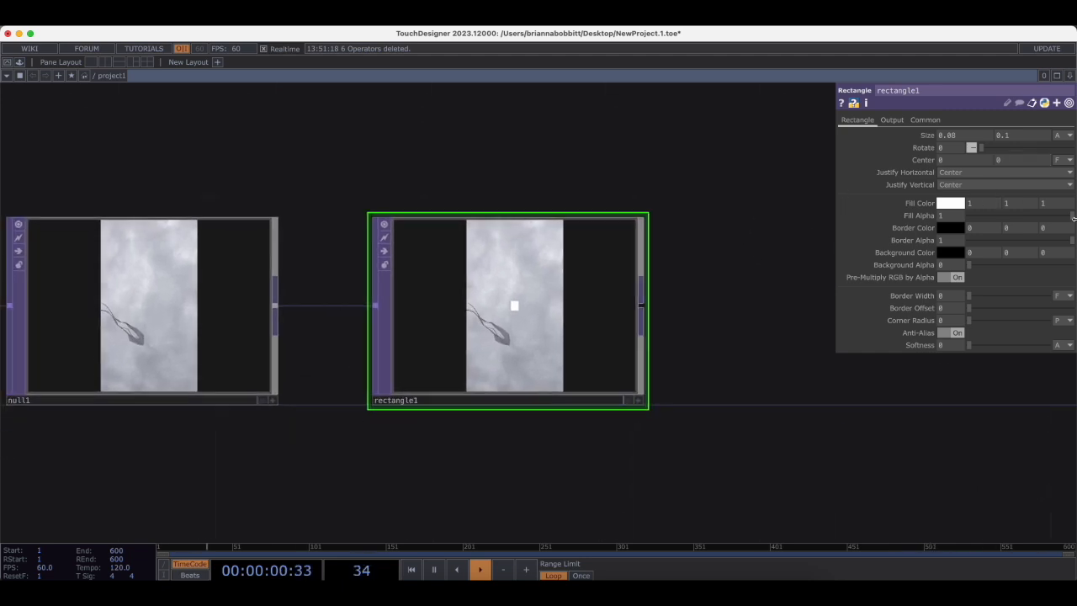
drag(1003, 218, 913, 220)
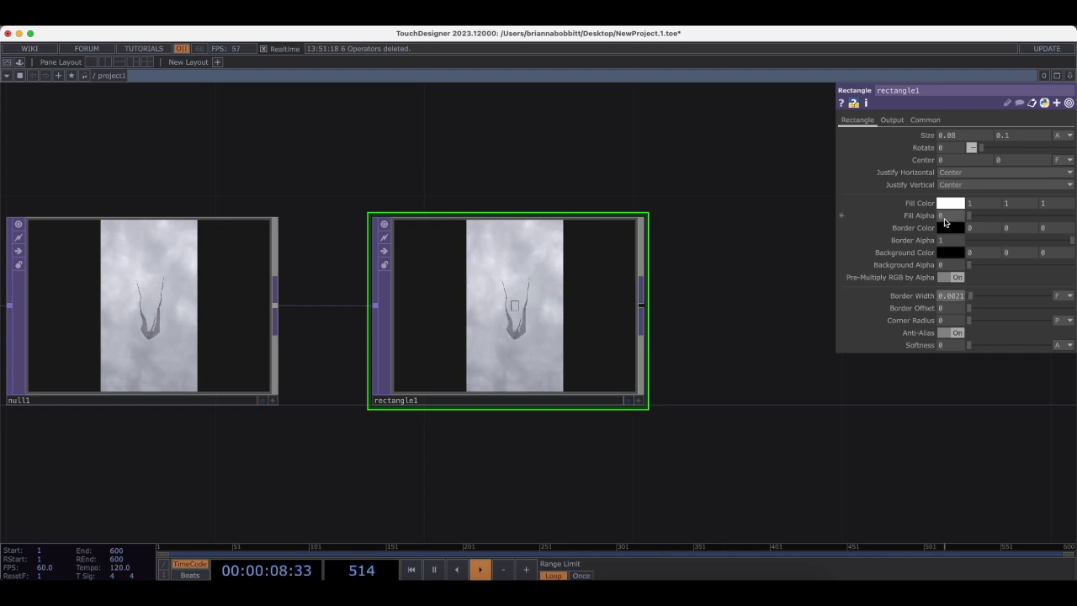
Change the rectangle's border color to white.
click(952, 228)
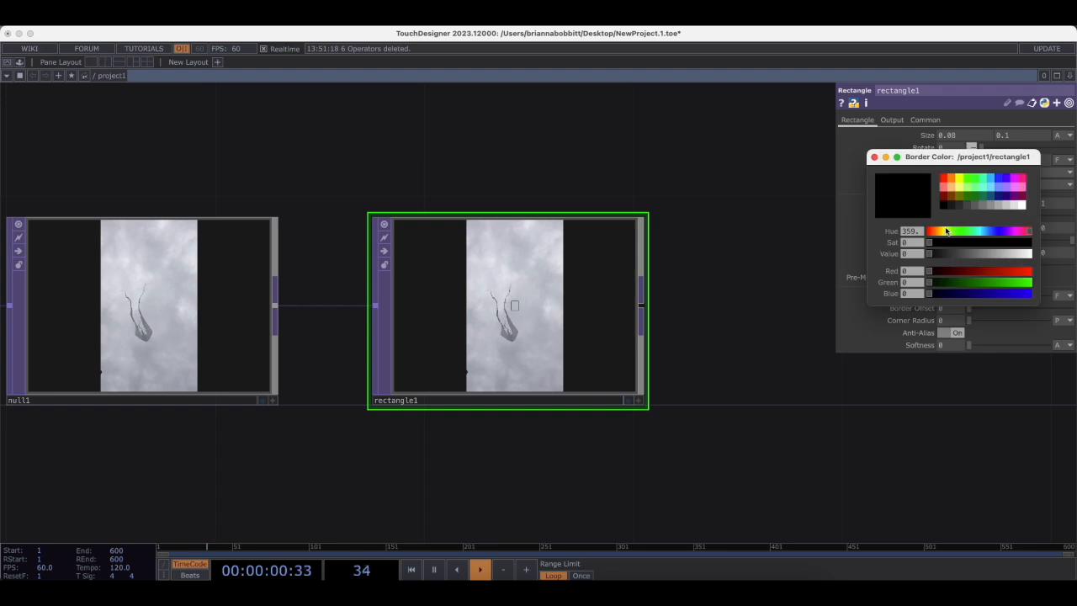
click(1023, 205)
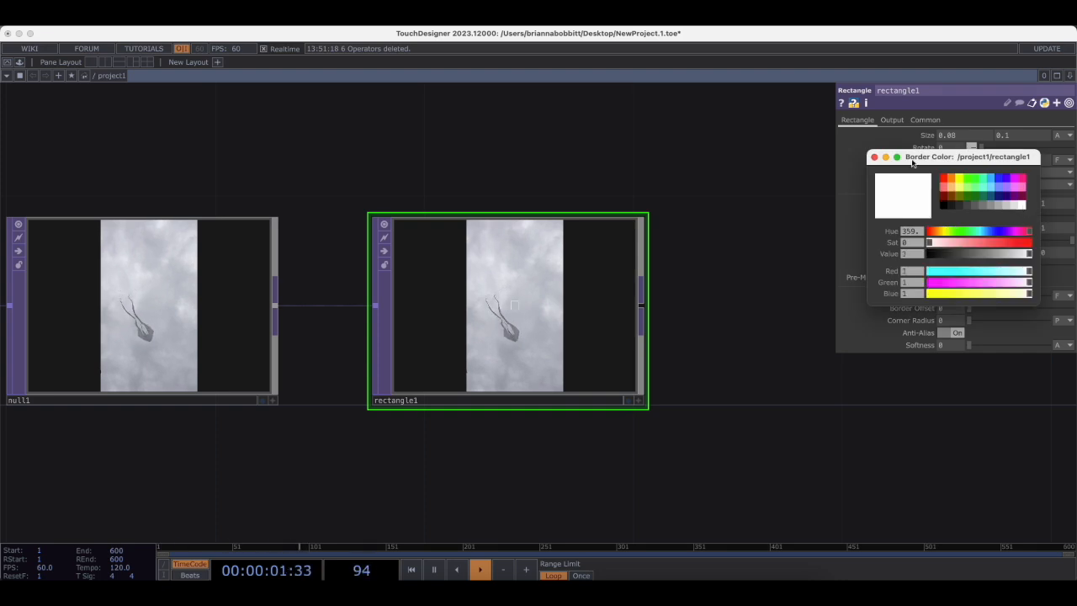
click(874, 157)
Add a Crop TOP connected to the Rectangle operator's output.
scroll(751, 195, down, 3)
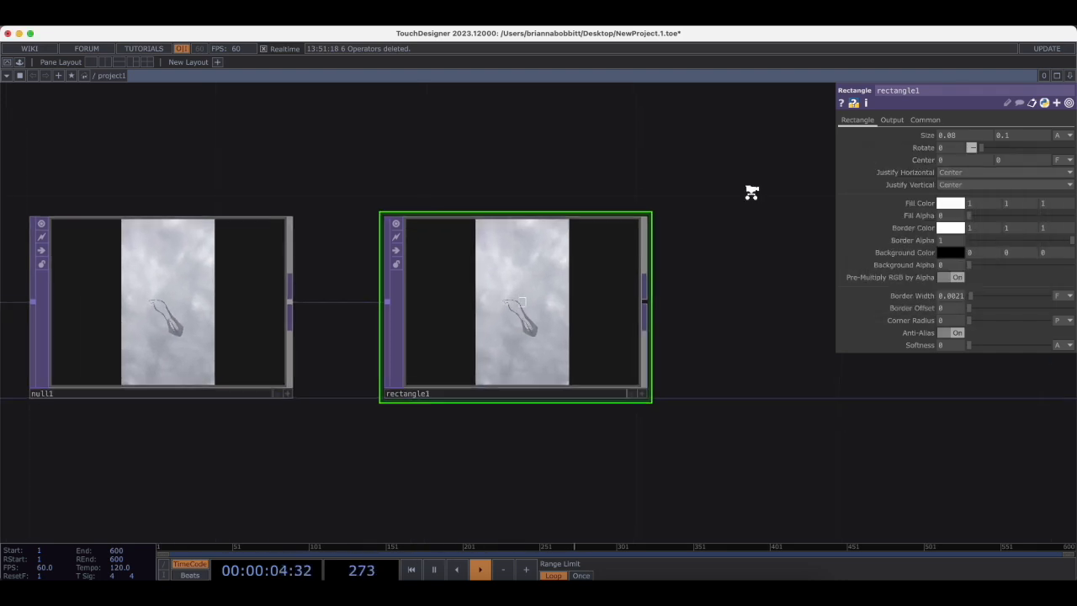
scroll(751, 195, up, 4)
scroll(490, 310, up, 1)
scroll(491, 311, up, 3)
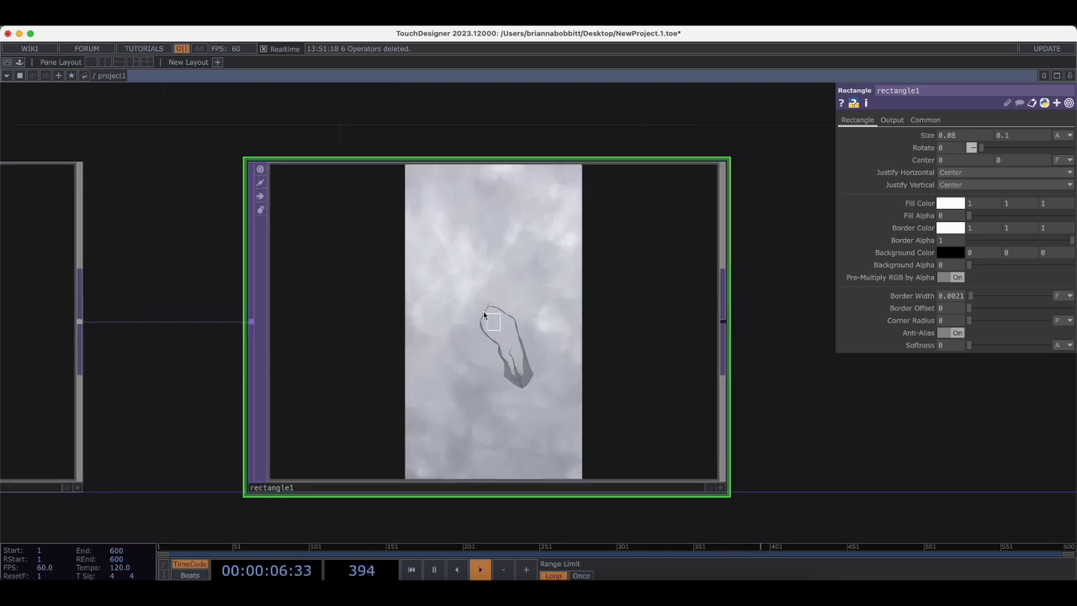
scroll(762, 377, down, 3)
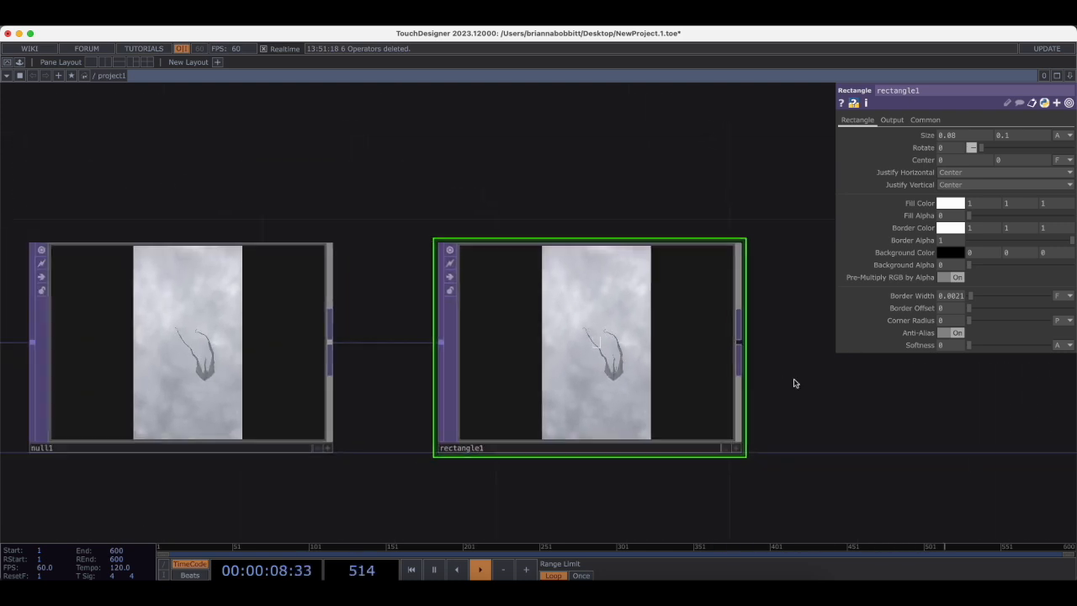
drag(796, 382, 715, 369)
right_click(658, 334)
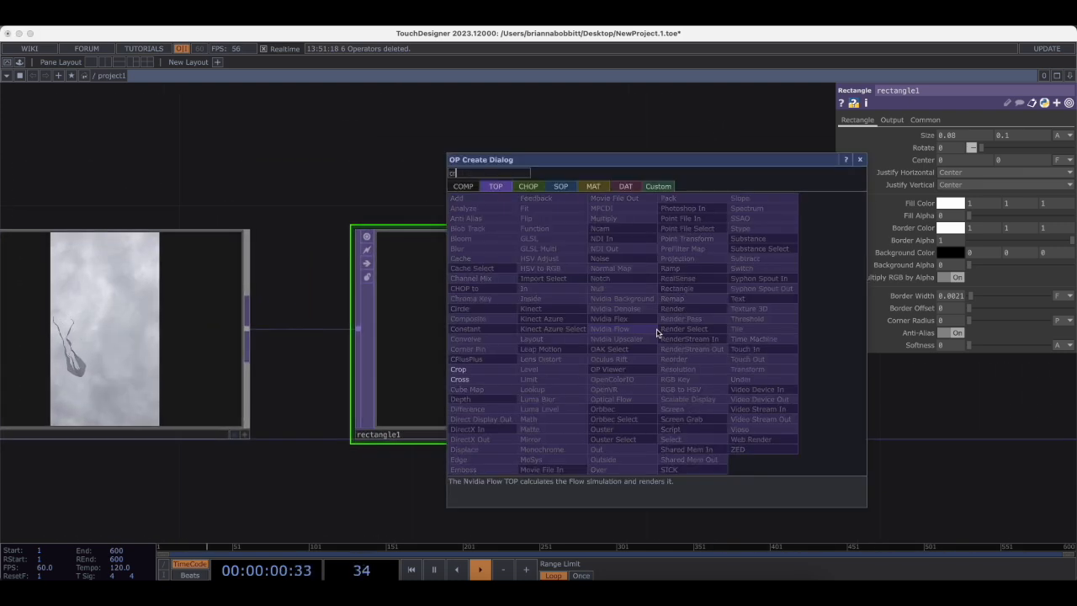
click(471, 370)
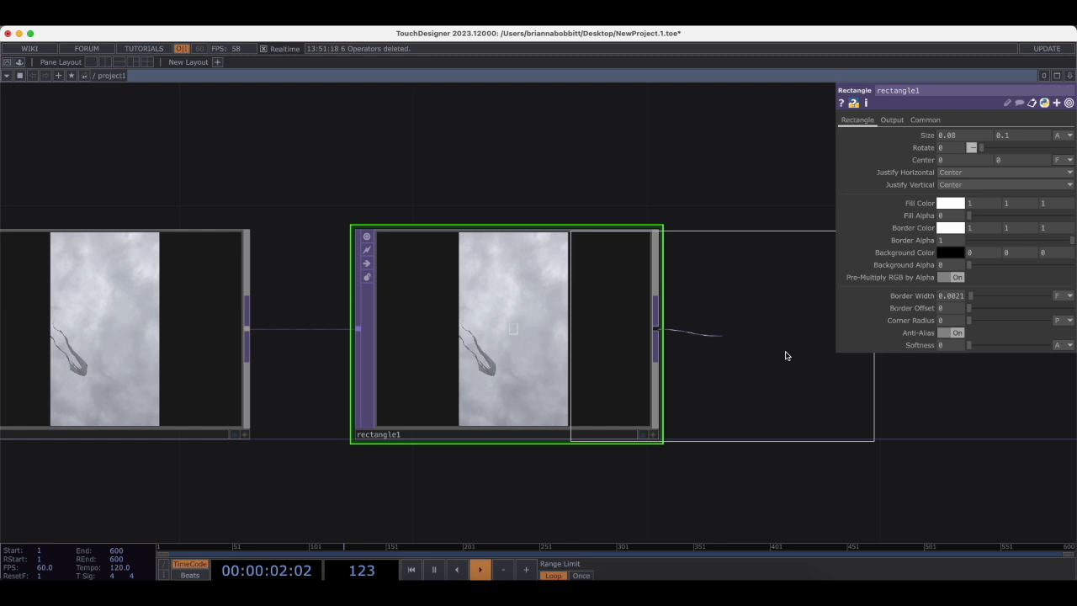
click(854, 329)
Crop the image tightly around the white rectangle: left 0.457, right 0.543, bottom 0.47, top 0.53.
scroll(680, 365, right, 3)
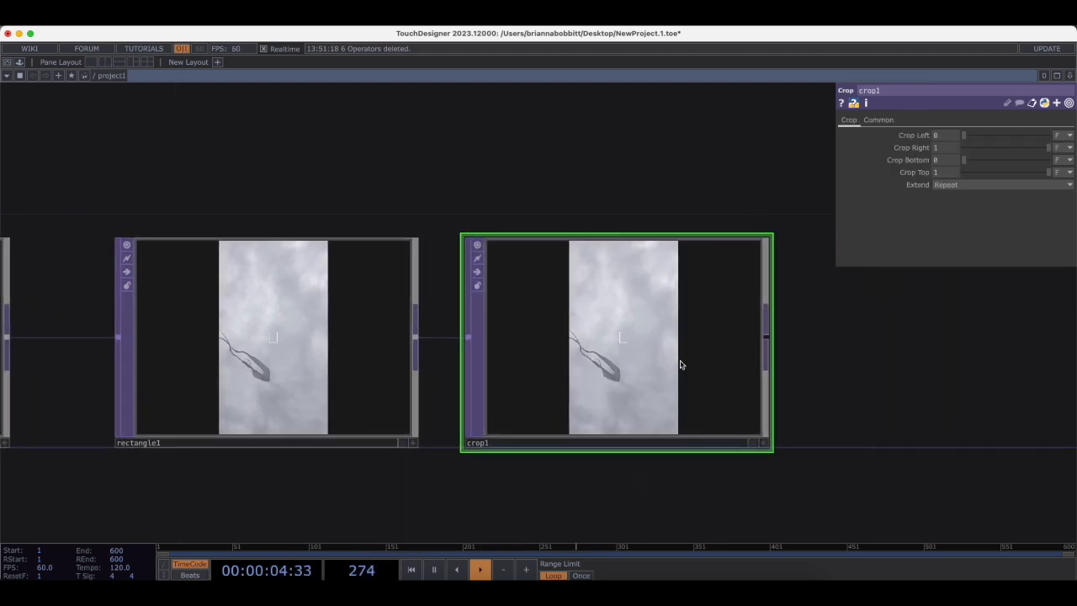
scroll(681, 362, up, 2)
drag(964, 136, 1004, 170)
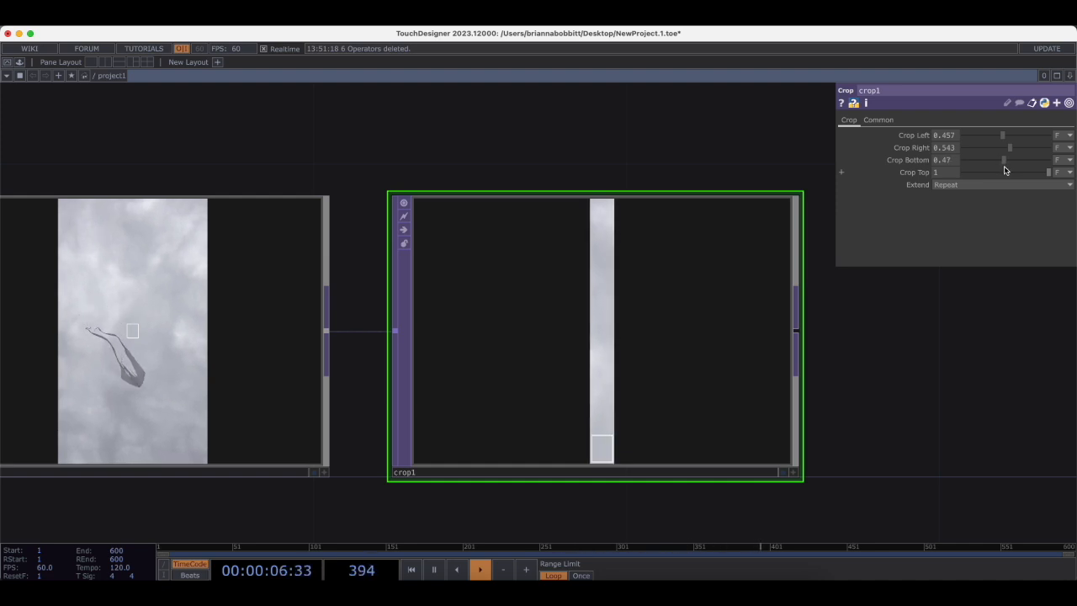
drag(1045, 174, 1010, 173)
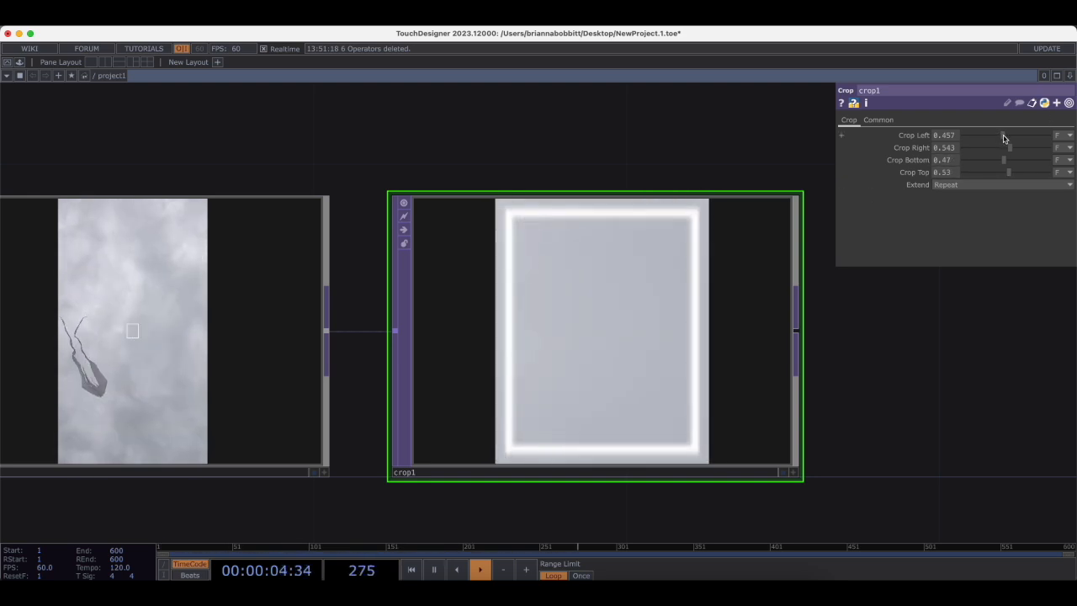
drag(1003, 138, 1001, 142)
Add a Cache TOP connected to the Crop operator's output and place it just above the chain.
scroll(937, 392, down, 5)
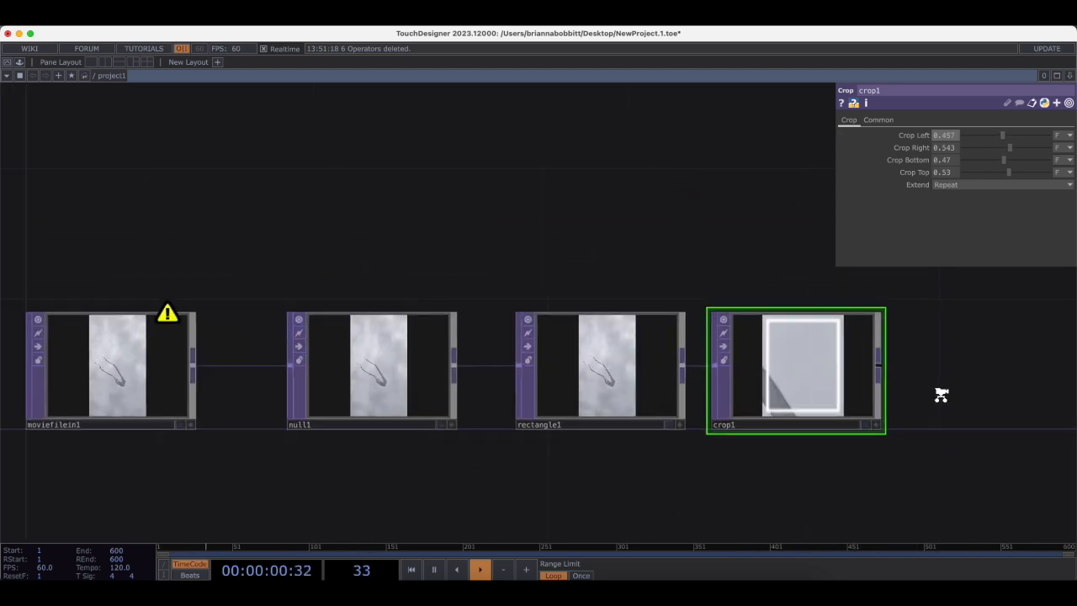
drag(945, 404, 714, 387)
scroll(715, 387, down, 4)
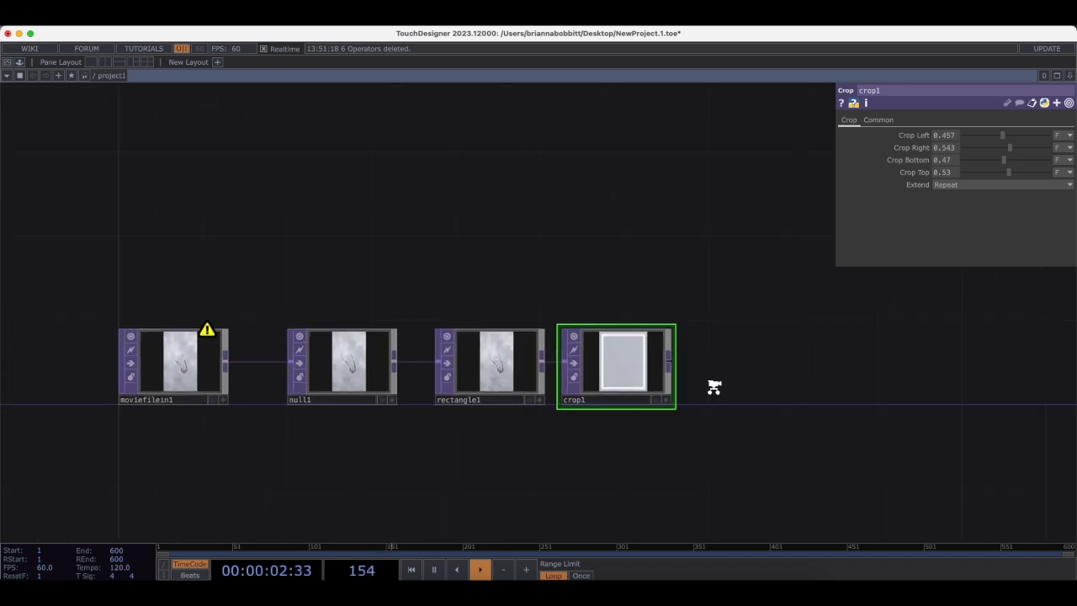
scroll(690, 391, up, 4)
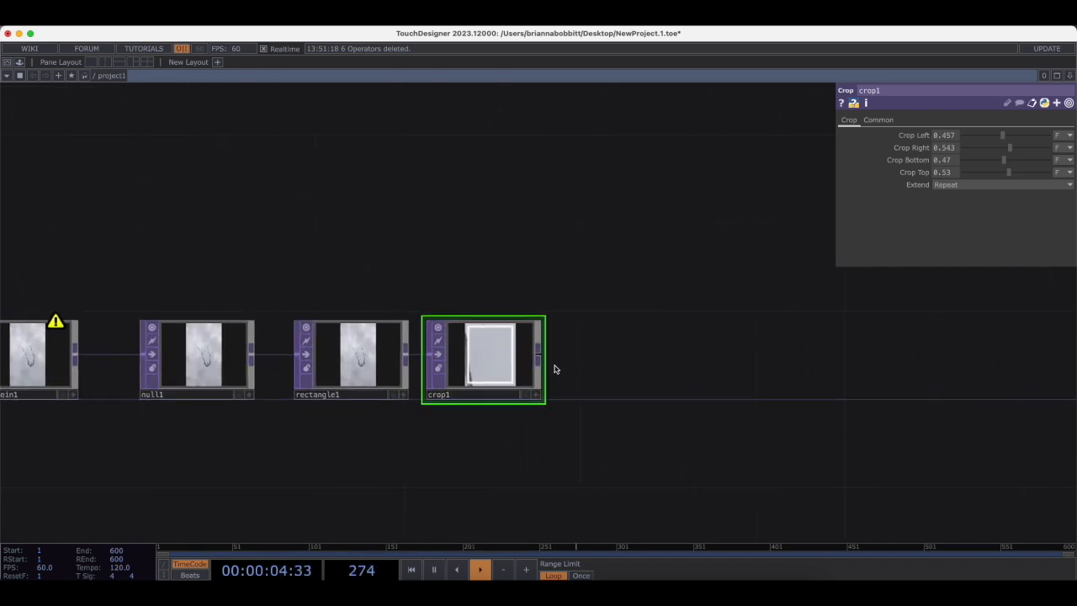
right_click(539, 359)
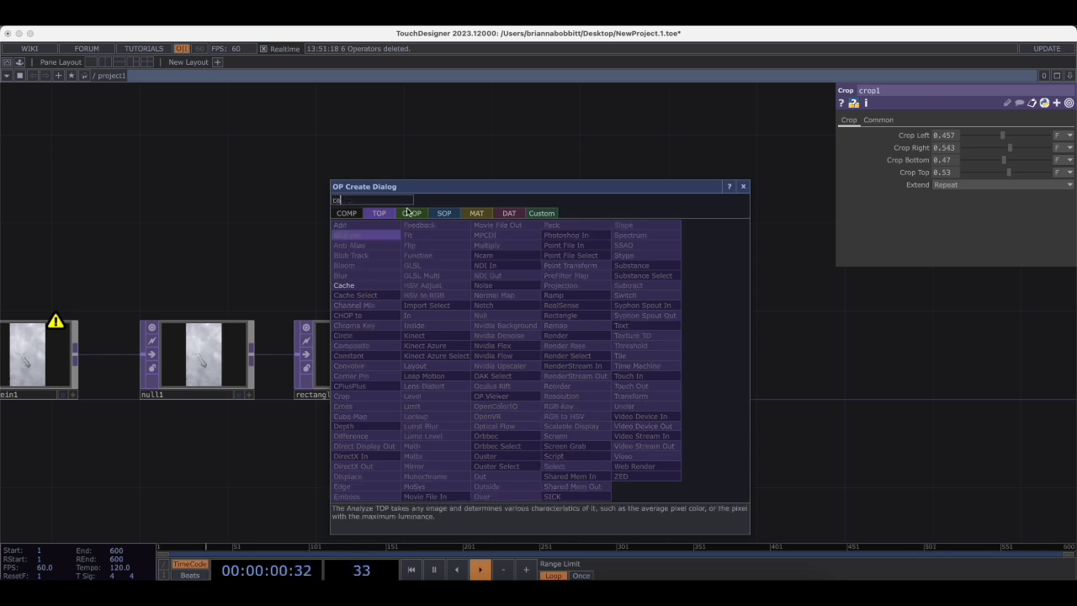
click(378, 285)
click(629, 314)
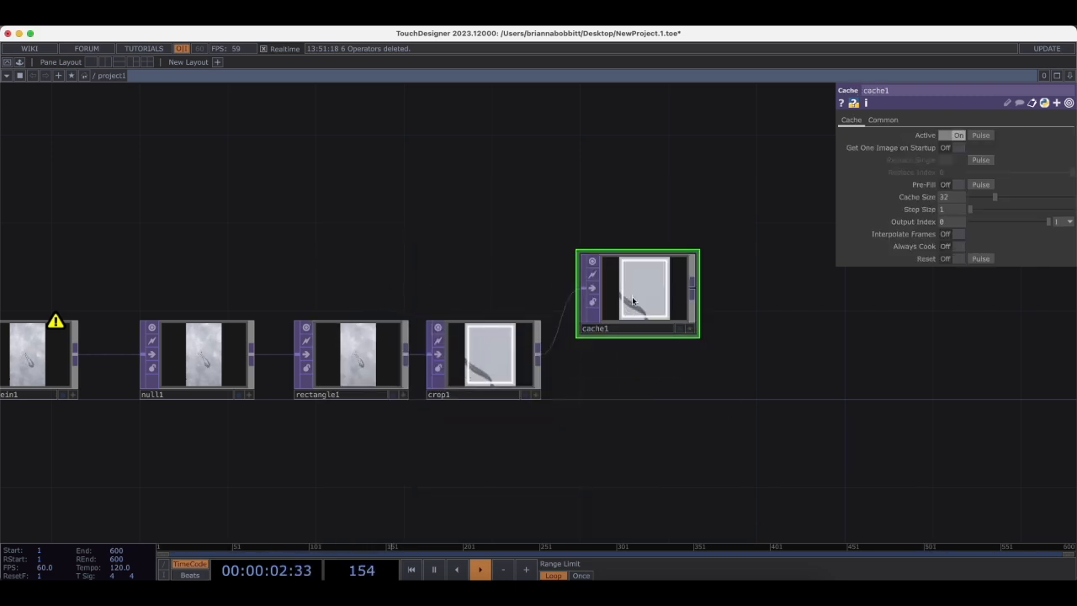
Add an unconnected Difference TOP directly below the Cache operator.
key(Tab)
text(d)
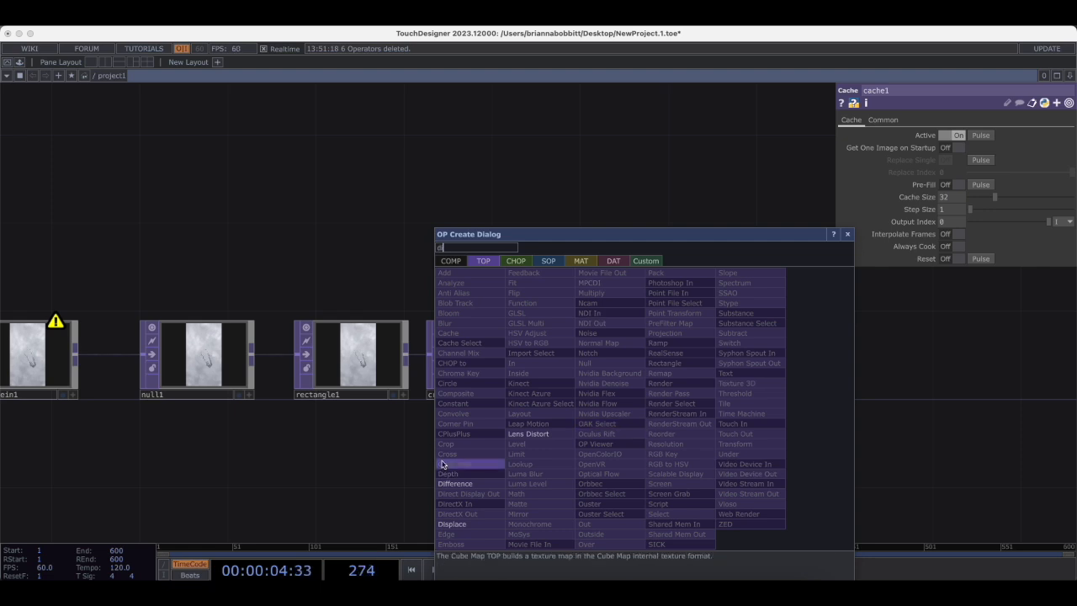
click(458, 484)
click(633, 400)
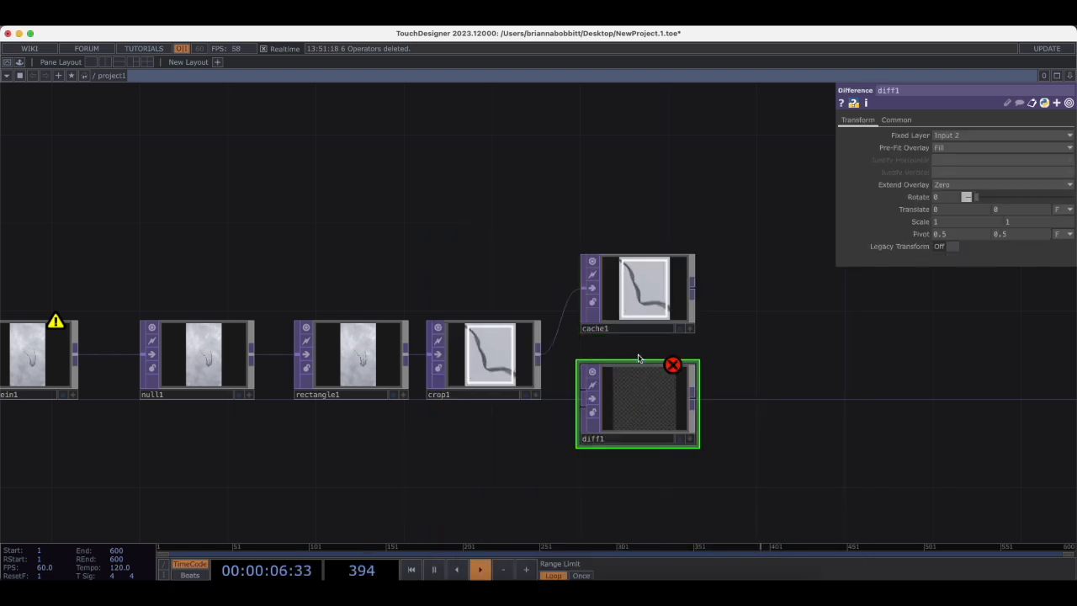
Shrink the Cache and Difference nodes and stack them close beside the Crop node.
drag(643, 255, 633, 410)
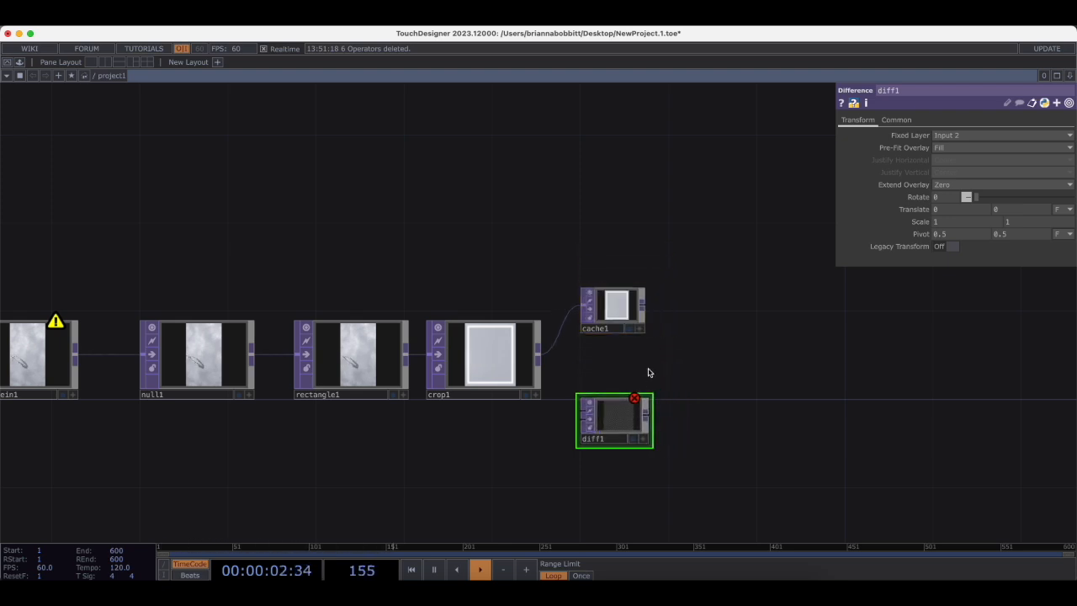
scroll(648, 370, up, 5)
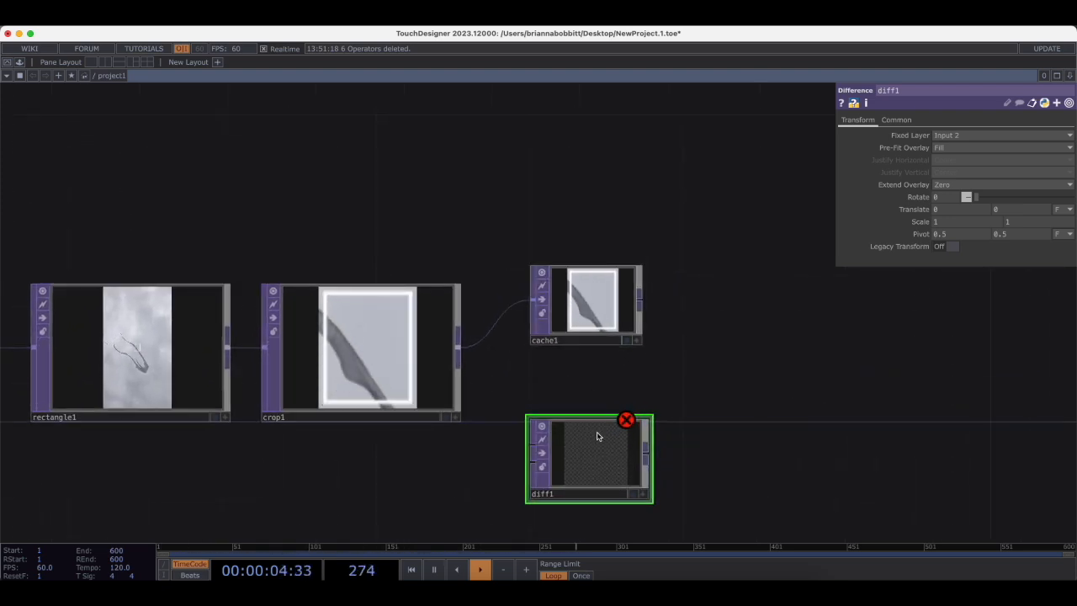
scroll(580, 417, up, 3)
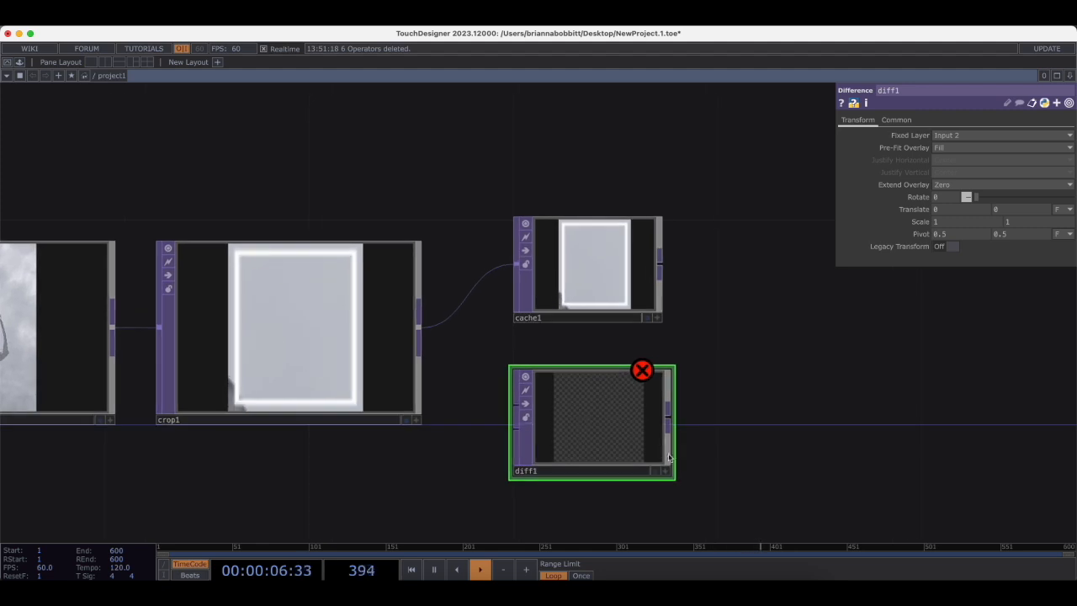
right_drag(724, 404, 626, 318)
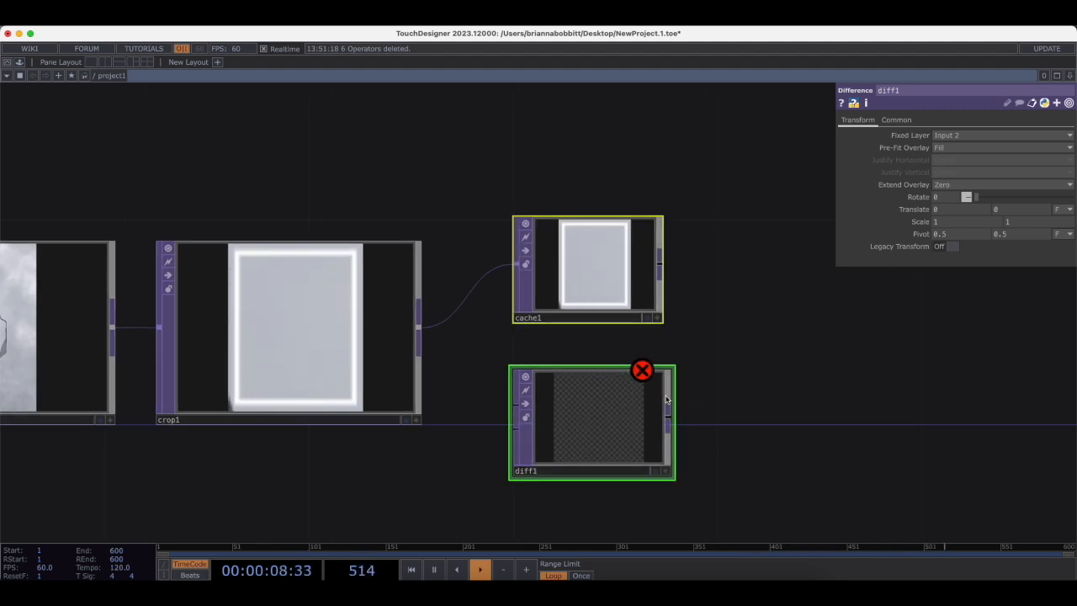
drag(672, 365, 651, 385)
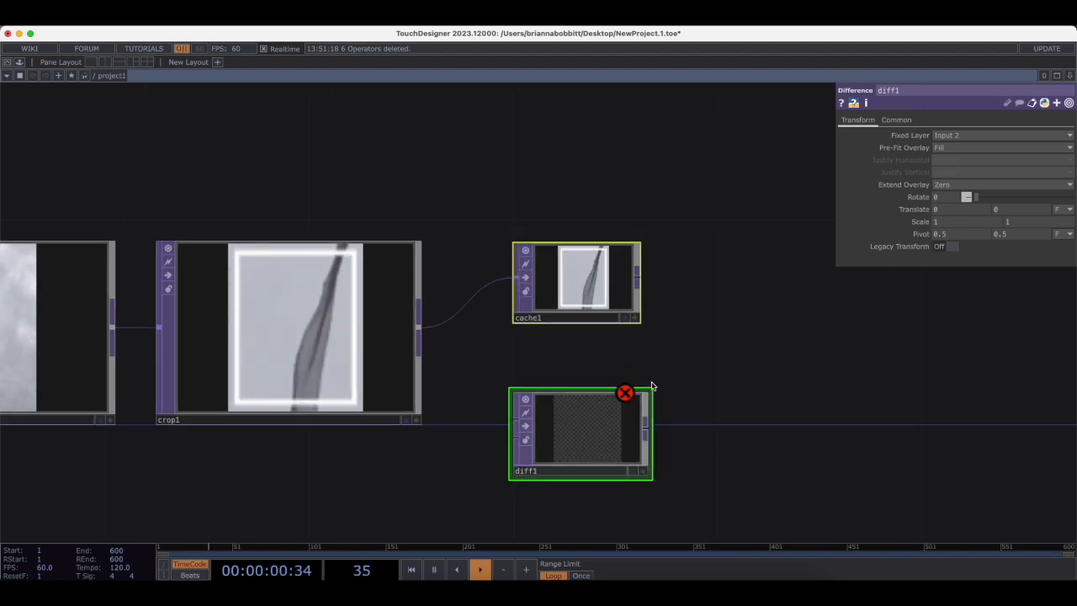
click(731, 353)
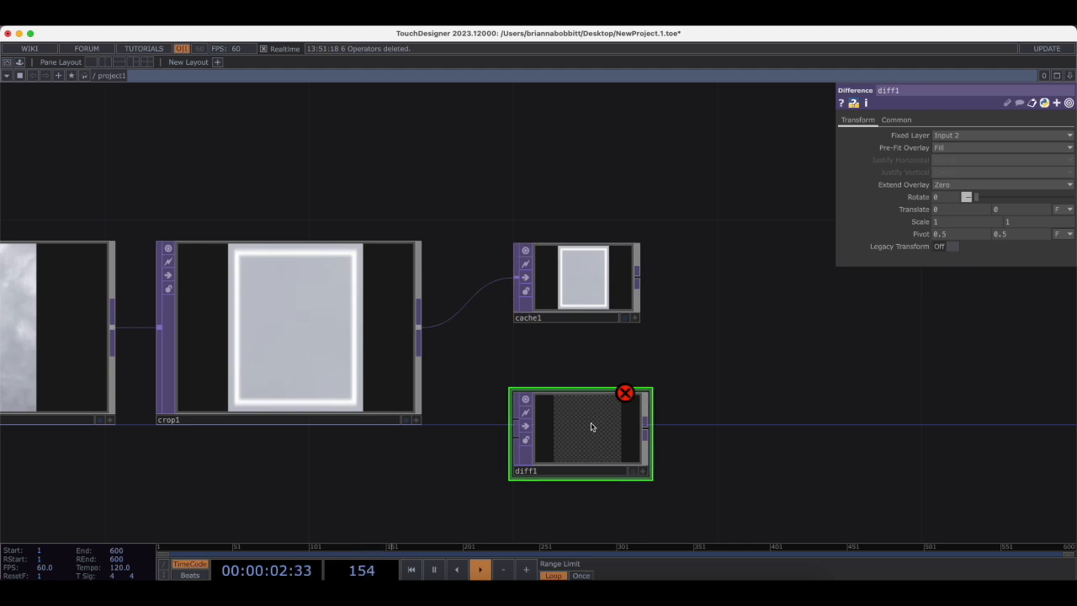
drag(591, 426, 543, 376)
drag(583, 265, 522, 263)
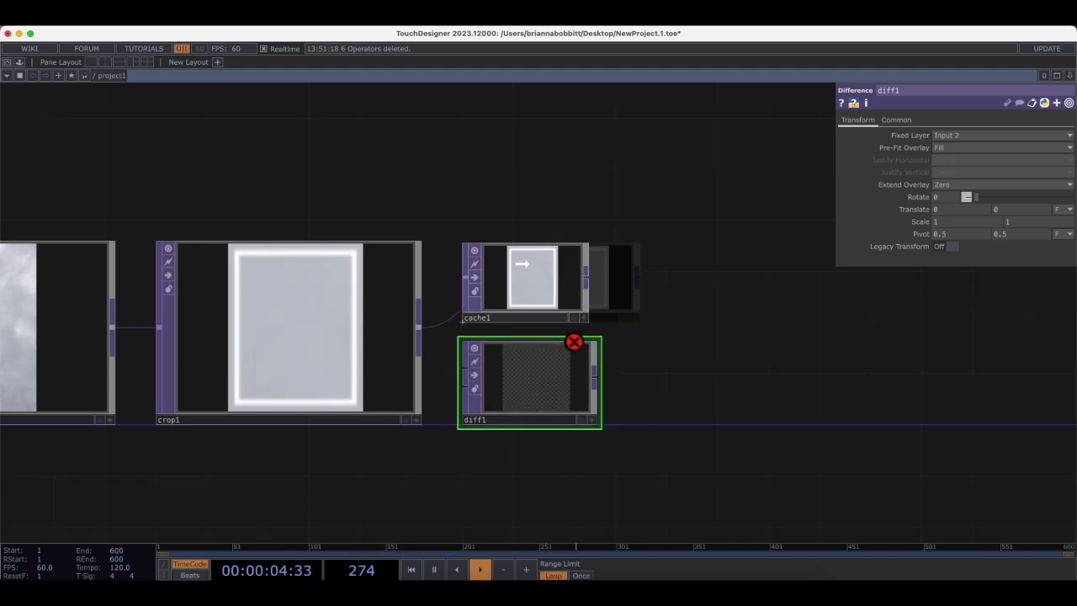
Set the Cache operator's cache size to 3 and its step size to 2.
scroll(666, 333, down, 3)
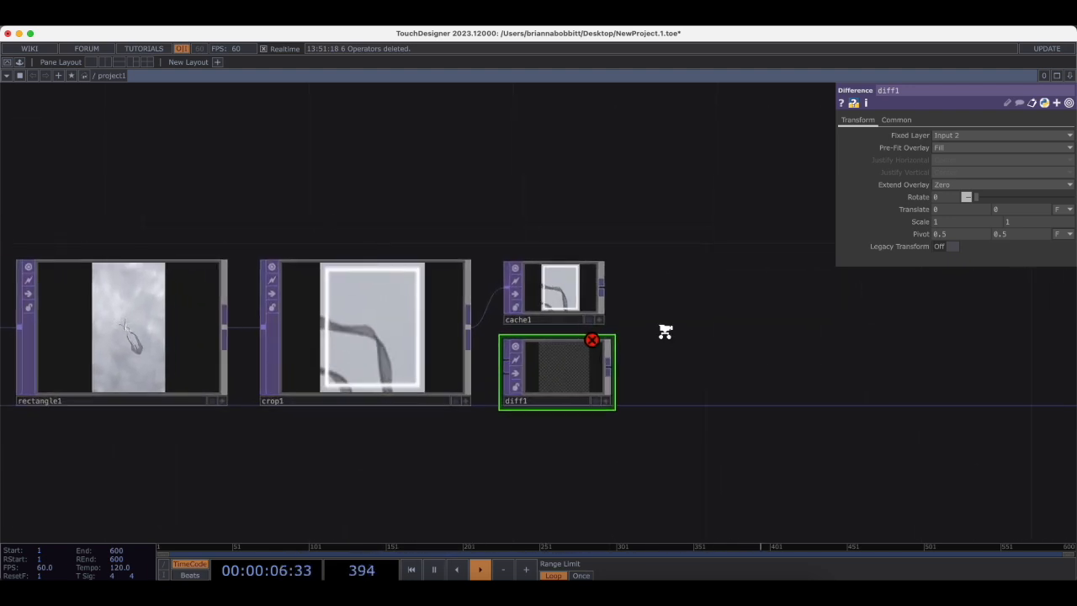
click(589, 284)
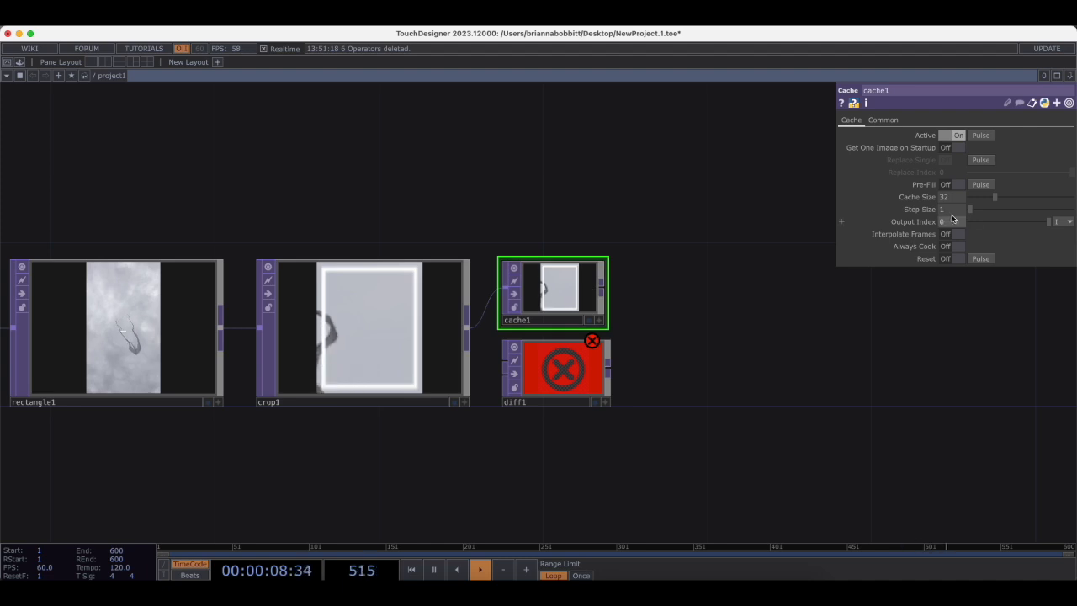
drag(994, 197, 973, 200)
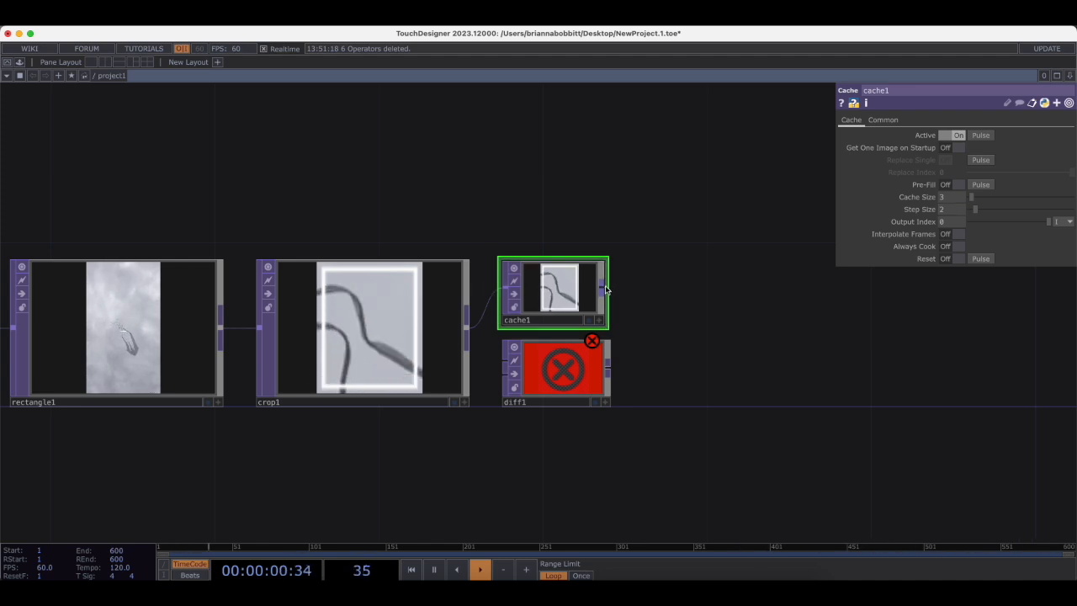
Wire the Cache output to the Difference operator's second input and the Crop output to its first input.
drag(605, 290, 502, 375)
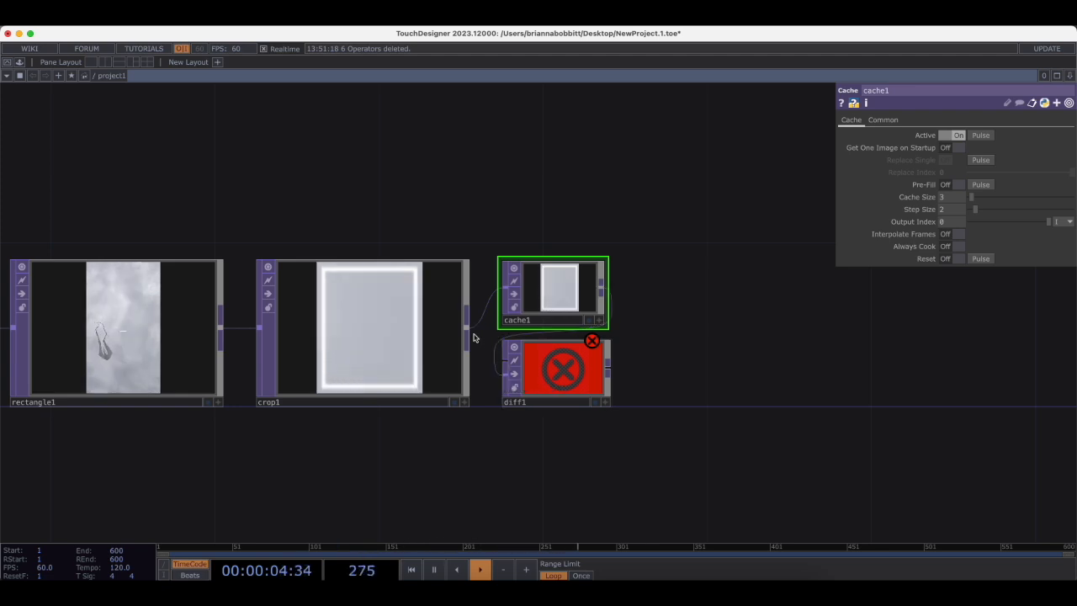
drag(468, 329, 503, 364)
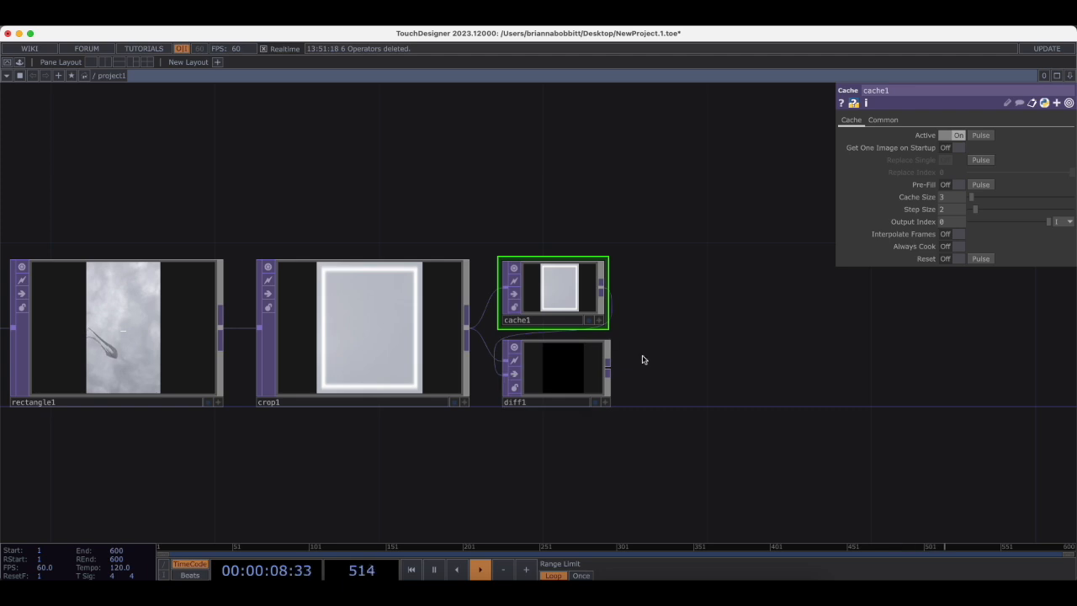
Add a Threshold TOP connected to the Difference operator's output.
scroll(647, 369, up, 1)
click(607, 371)
text(thr)
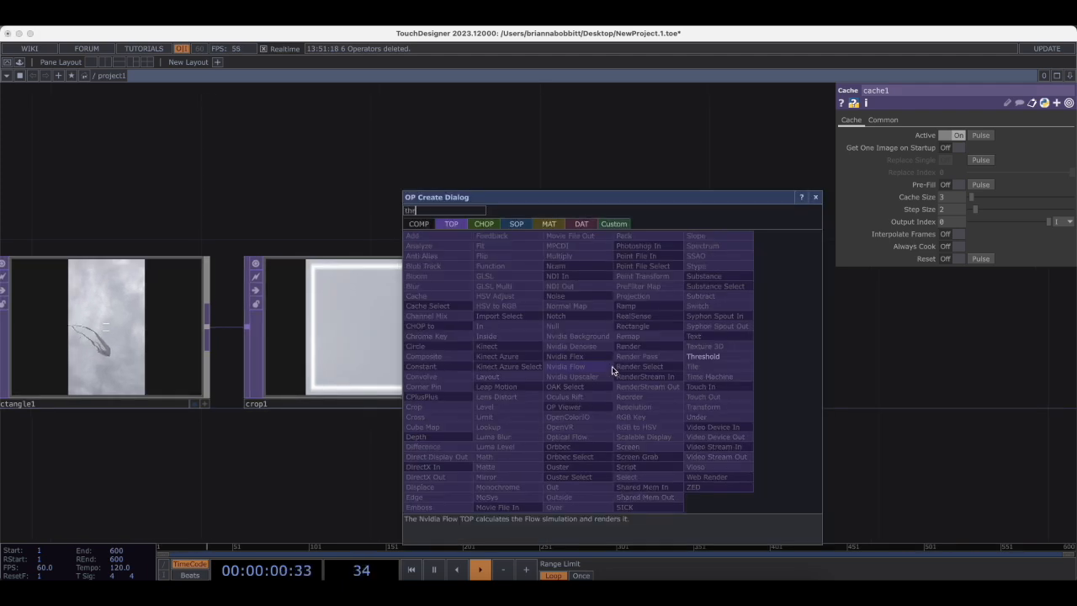
click(722, 358)
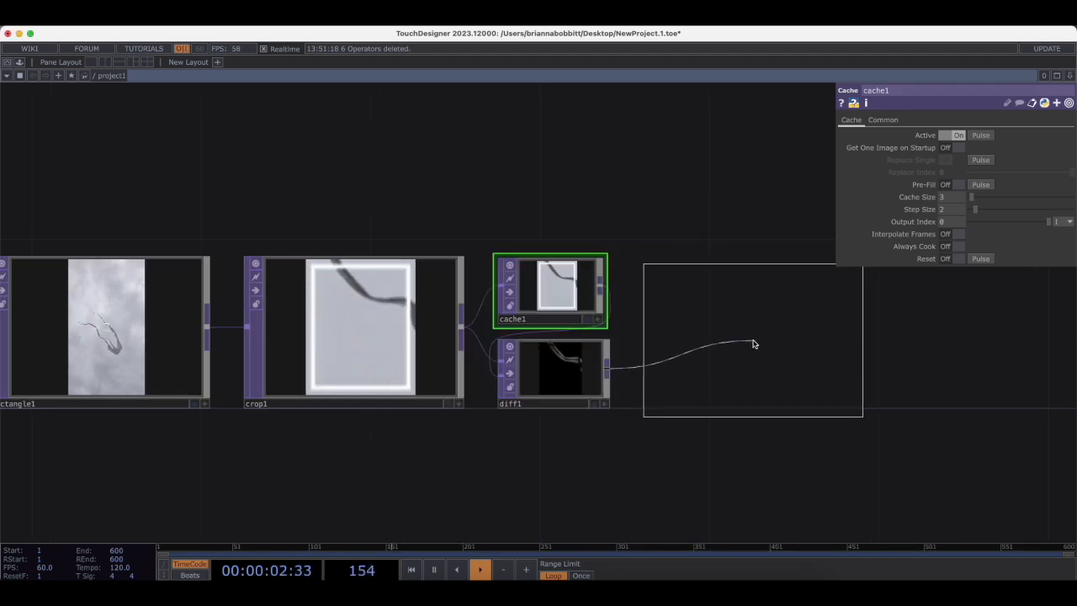
click(749, 335)
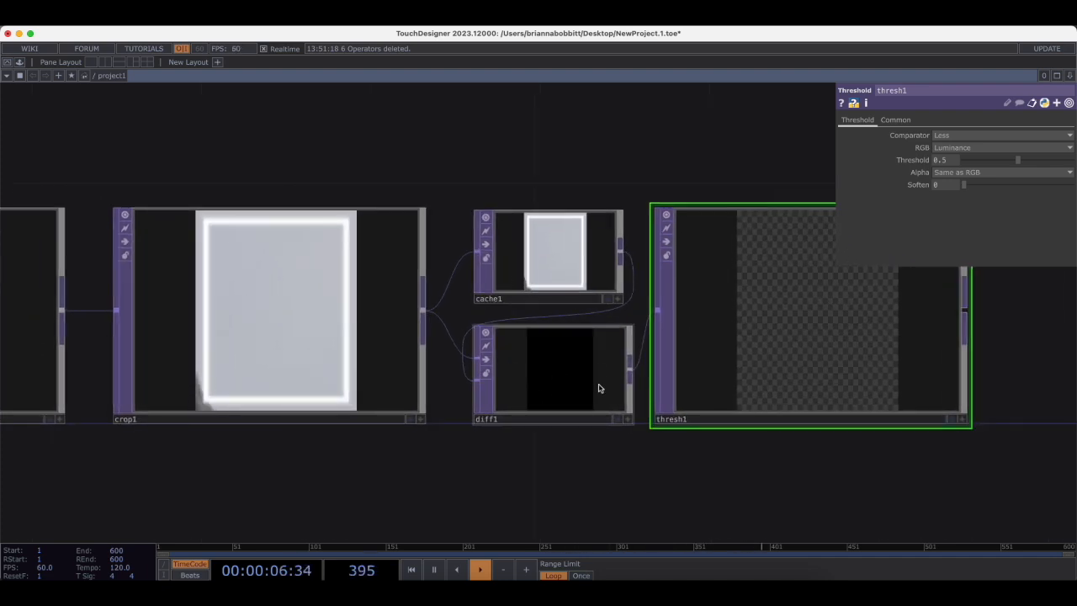
Lower the Threshold operator's threshold value to 0.034.
scroll(566, 403, down, 3)
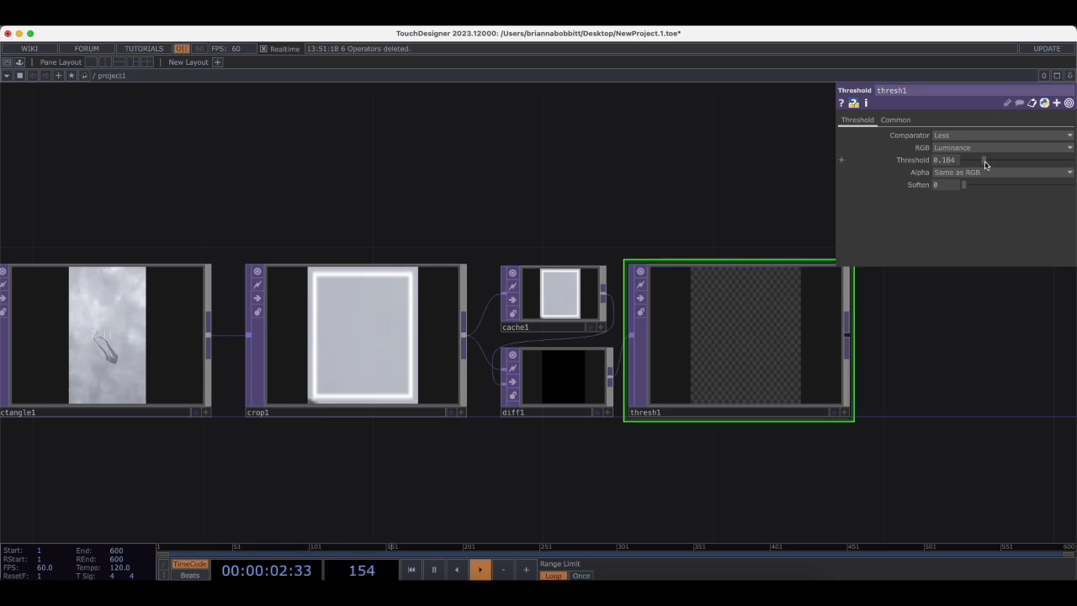
drag(985, 164, 969, 161)
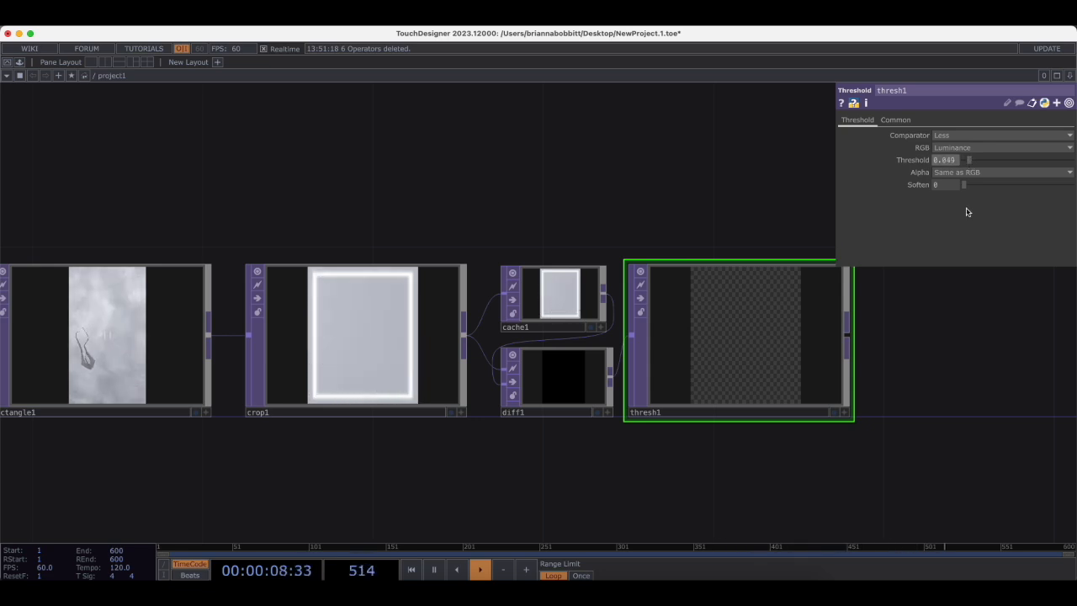
scroll(943, 374, up, 3)
drag(944, 374, 909, 374)
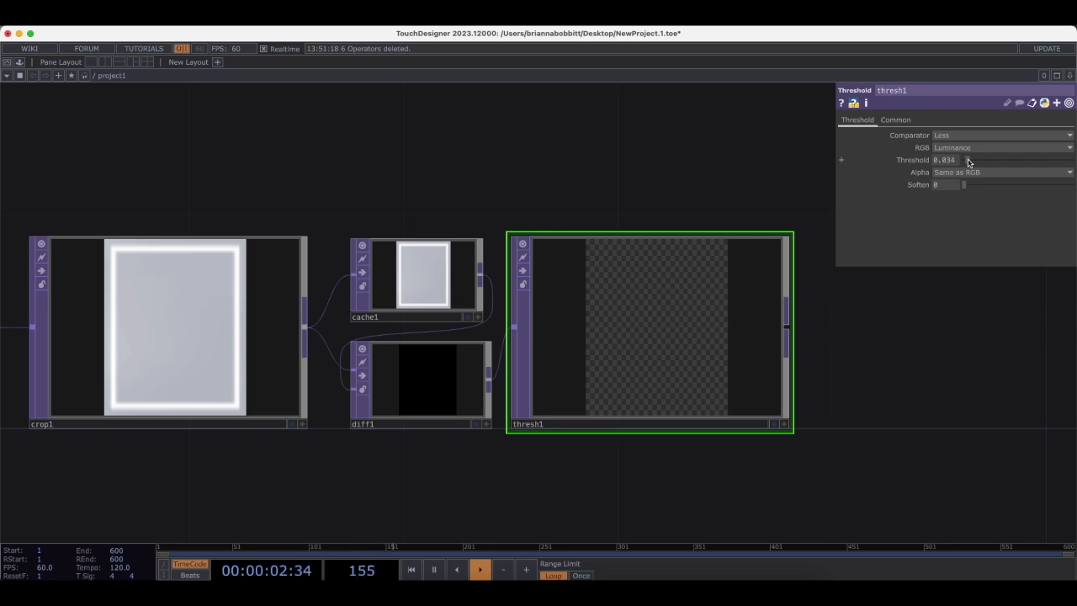
Examine the Cache settings and how the video inside the white rectangle drives the Difference and Threshold outputs.
scroll(853, 384, down, 5)
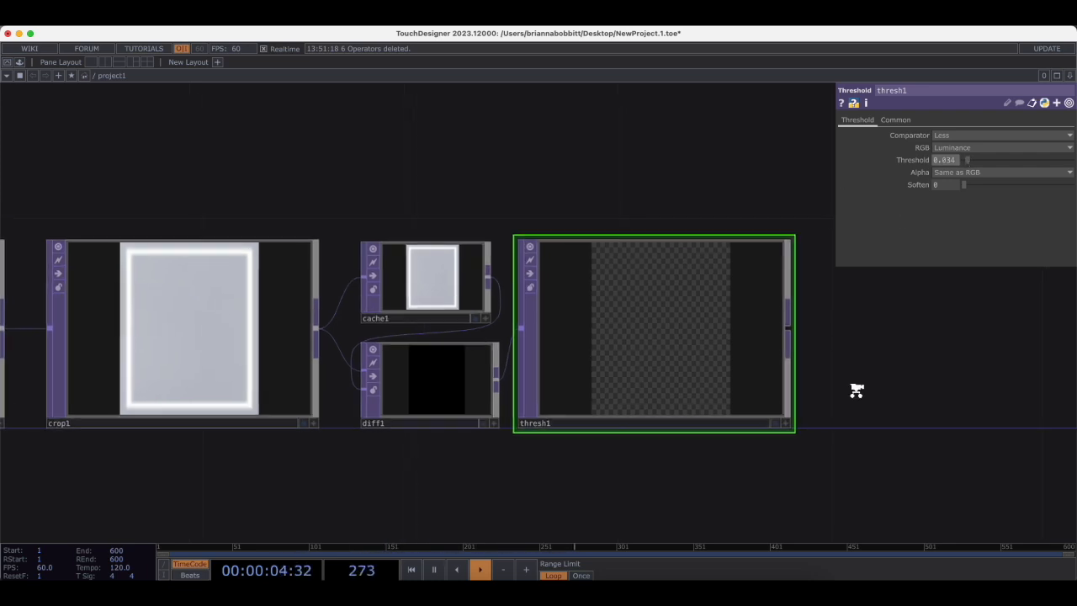
scroll(853, 389, up, 5)
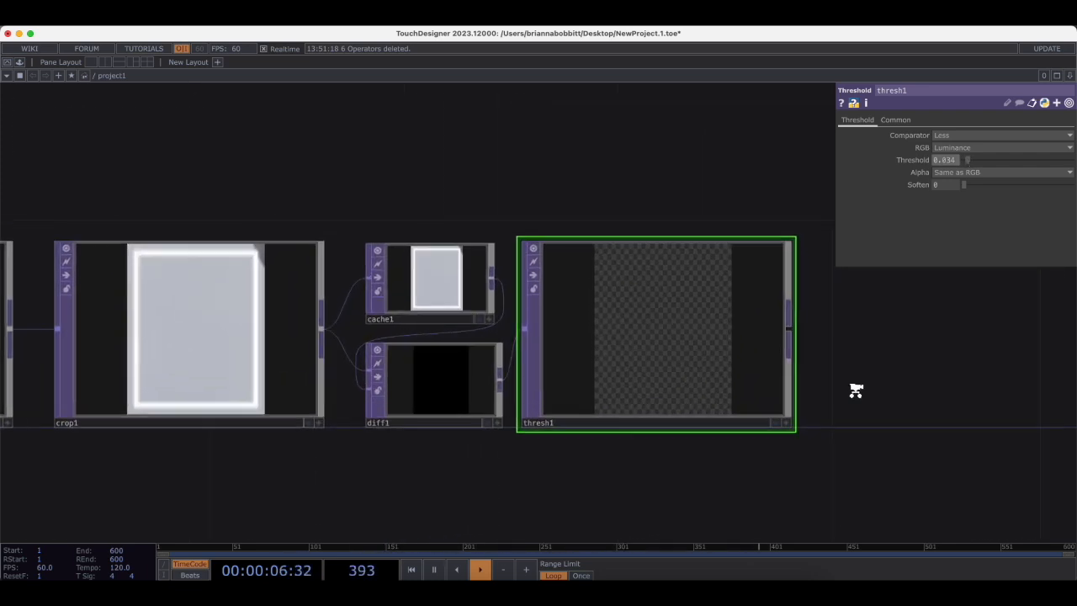
click(418, 365)
click(400, 283)
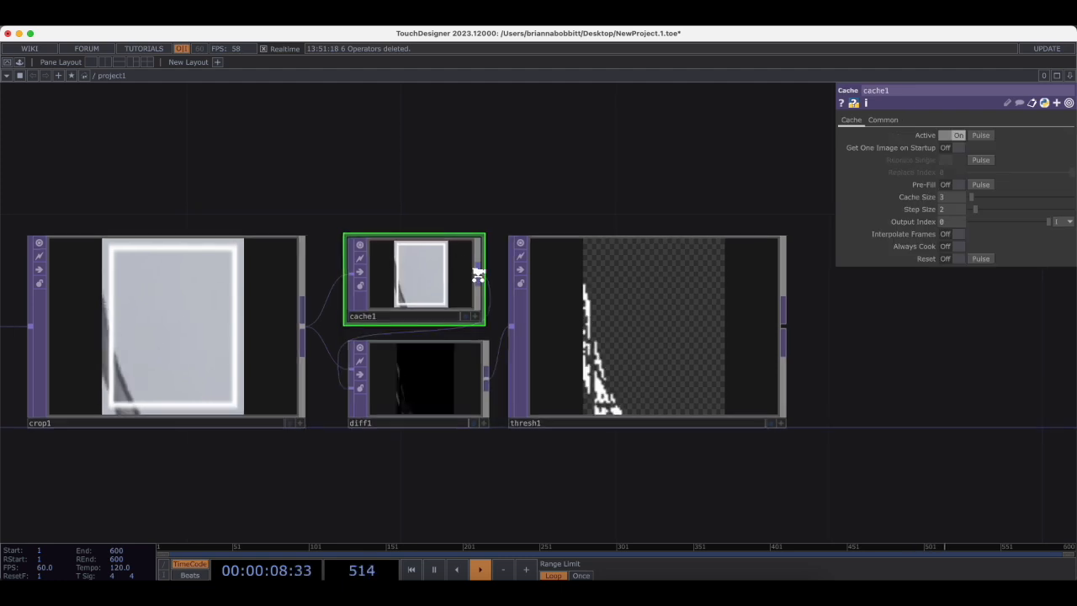
scroll(476, 281, down, 1)
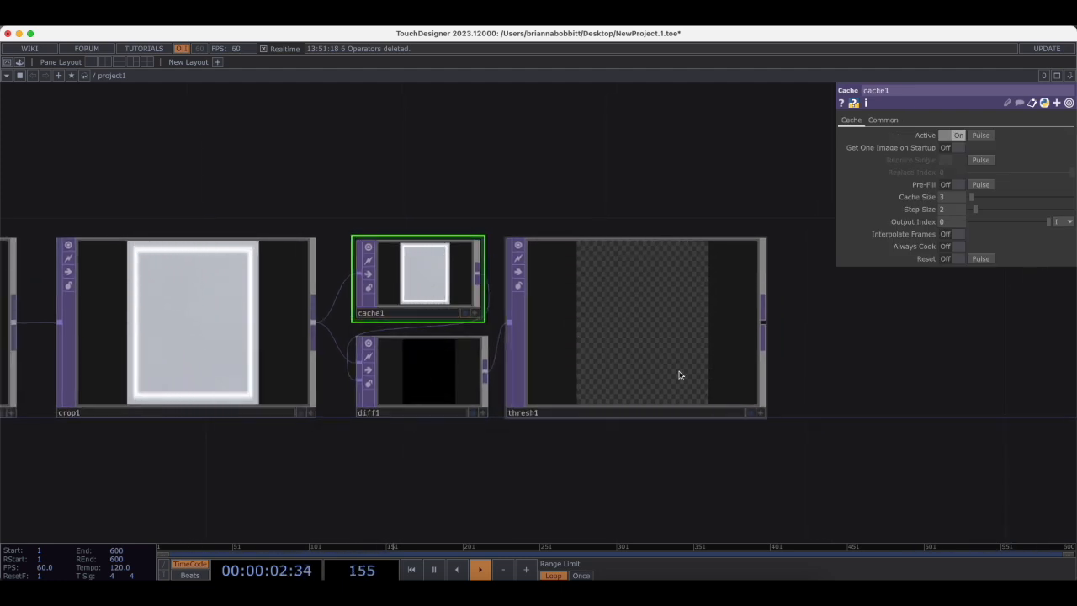
scroll(699, 352, down, 1)
scroll(698, 352, down, 3)
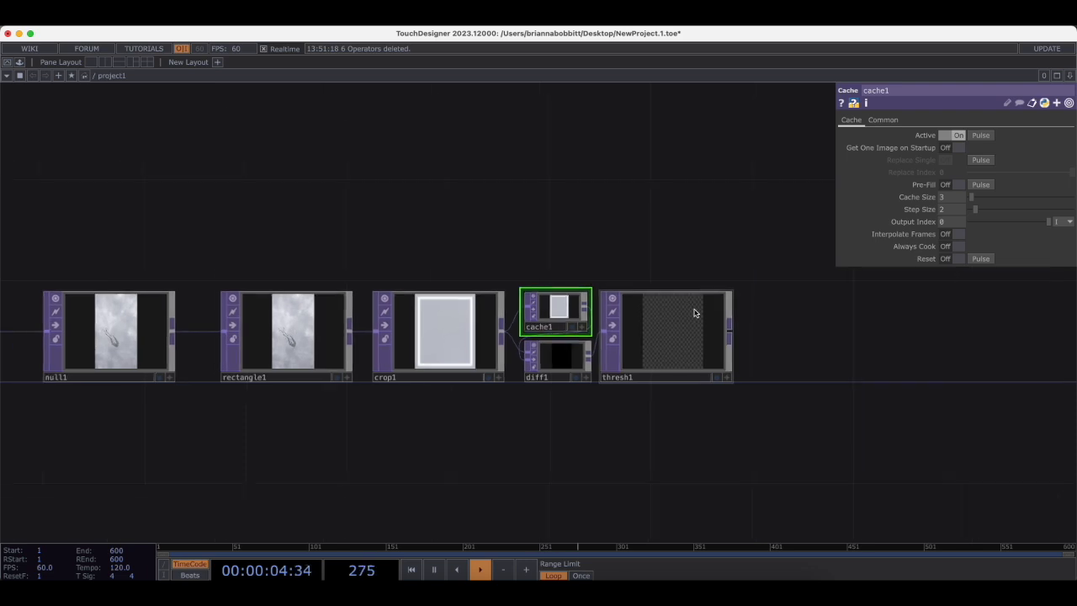
scroll(277, 336, up, 5)
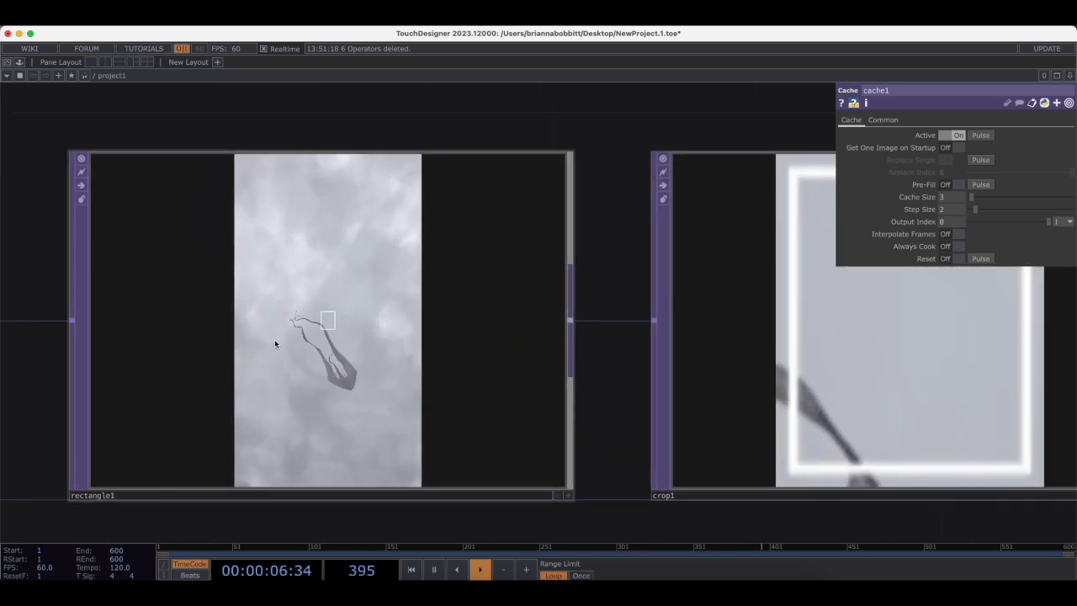
scroll(323, 316, down, 5)
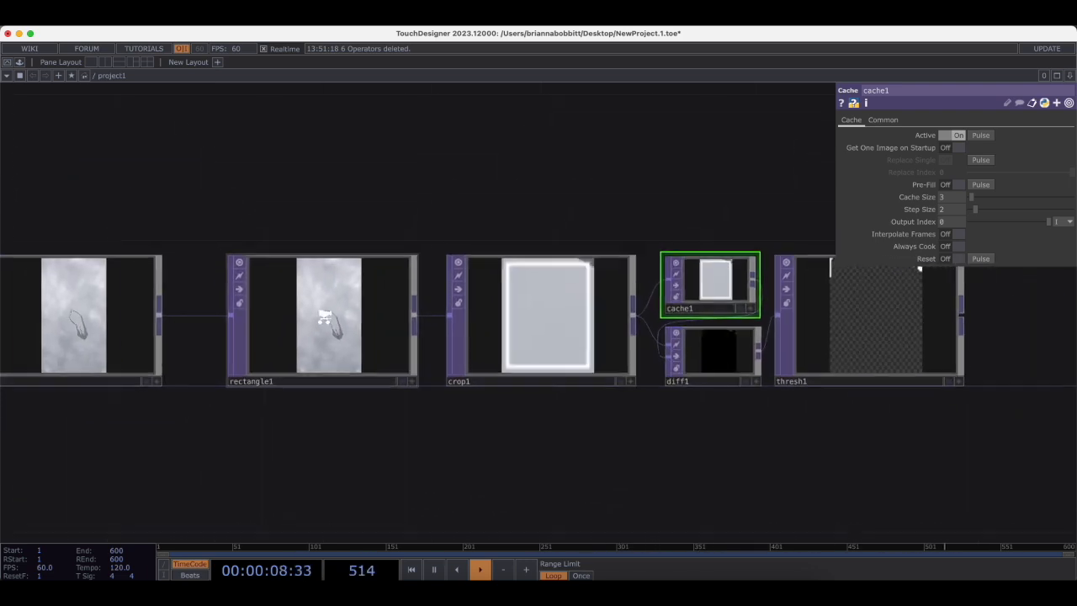
drag(775, 462, 519, 467)
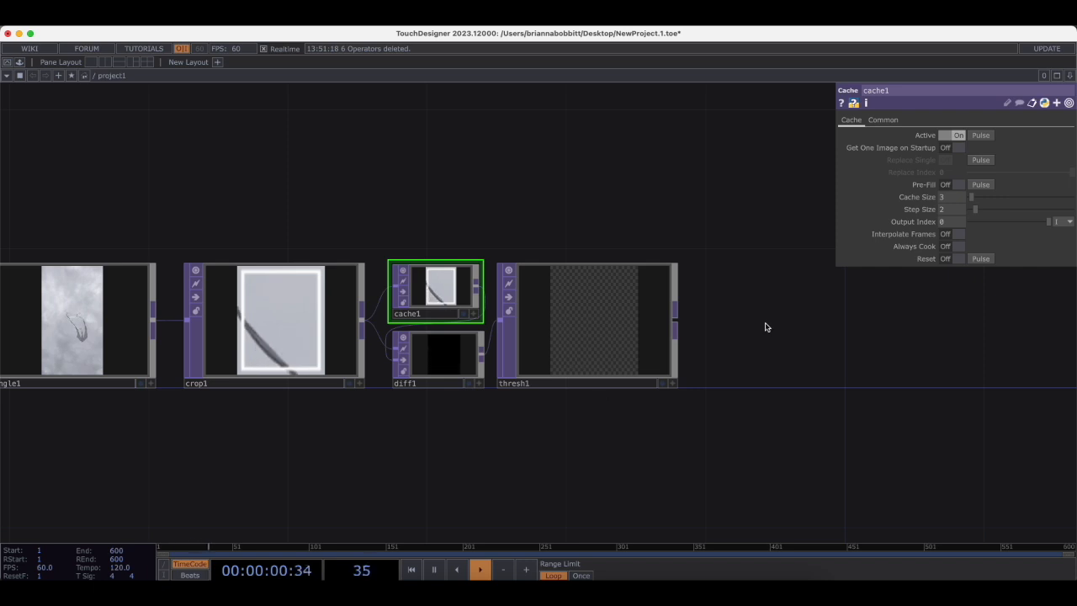
Add an Analyze TOP connected to the Threshold operator's output.
scroll(678, 320, down, 3)
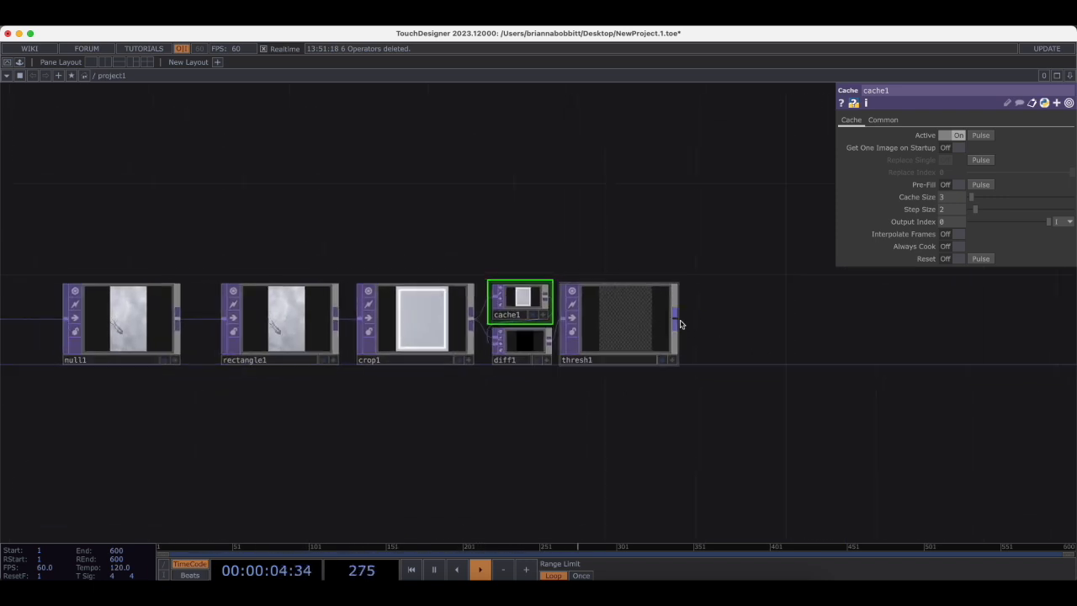
right_click(676, 320)
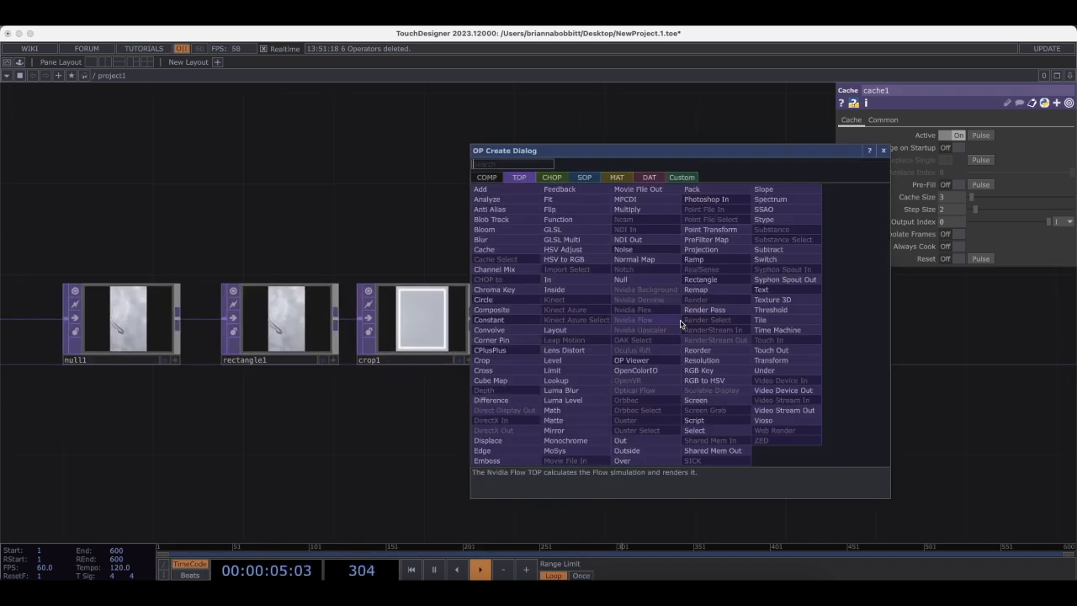
click(526, 209)
click(760, 326)
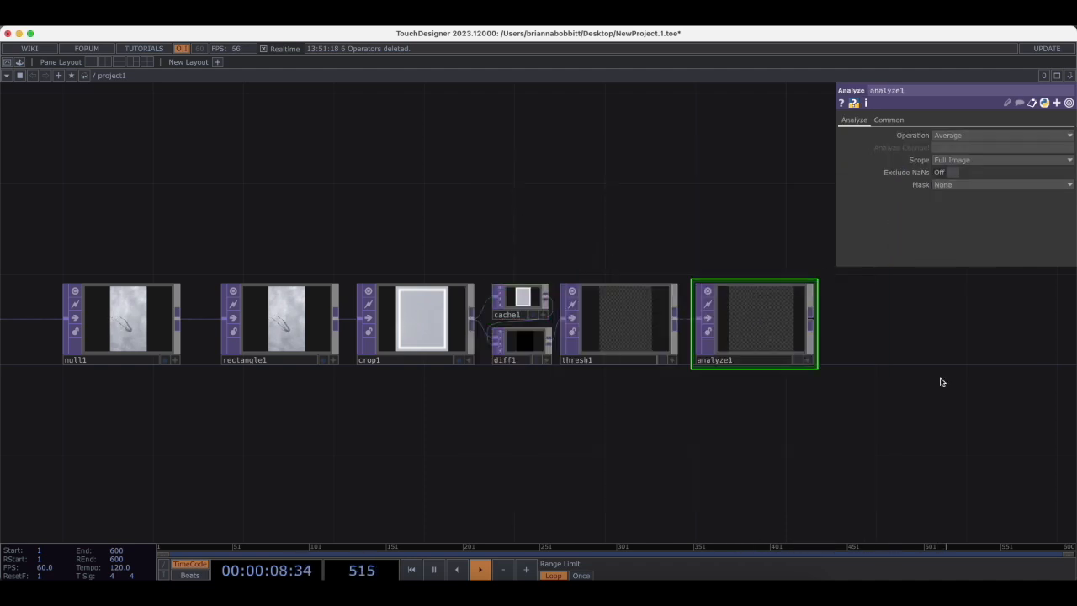
Add a TOP to CHOP connected to the Analyze operator's output.
drag(940, 378, 731, 400)
right_click(615, 335)
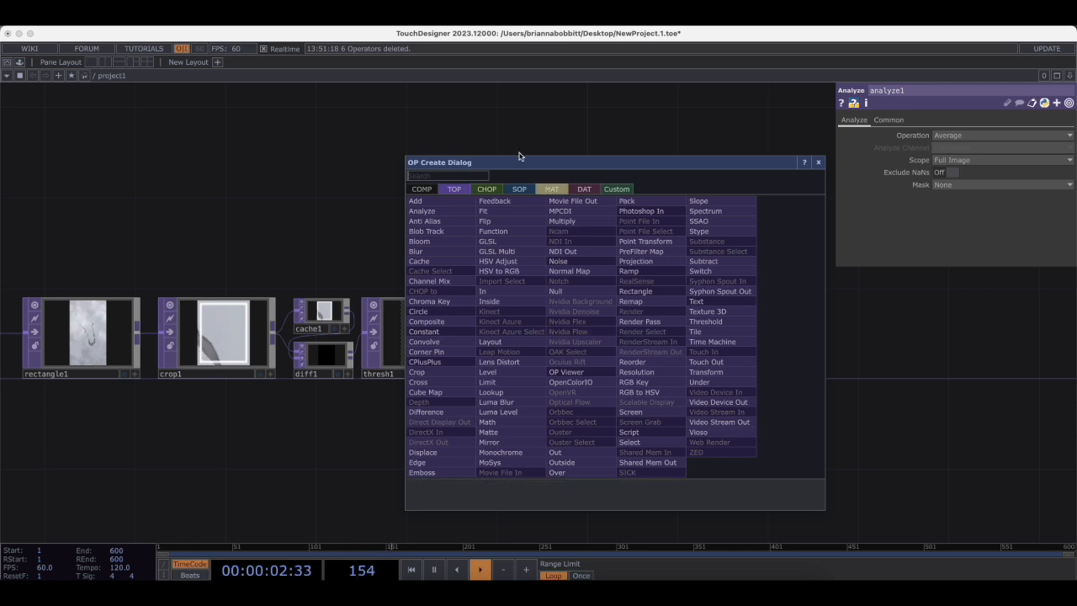
click(490, 189)
click(446, 210)
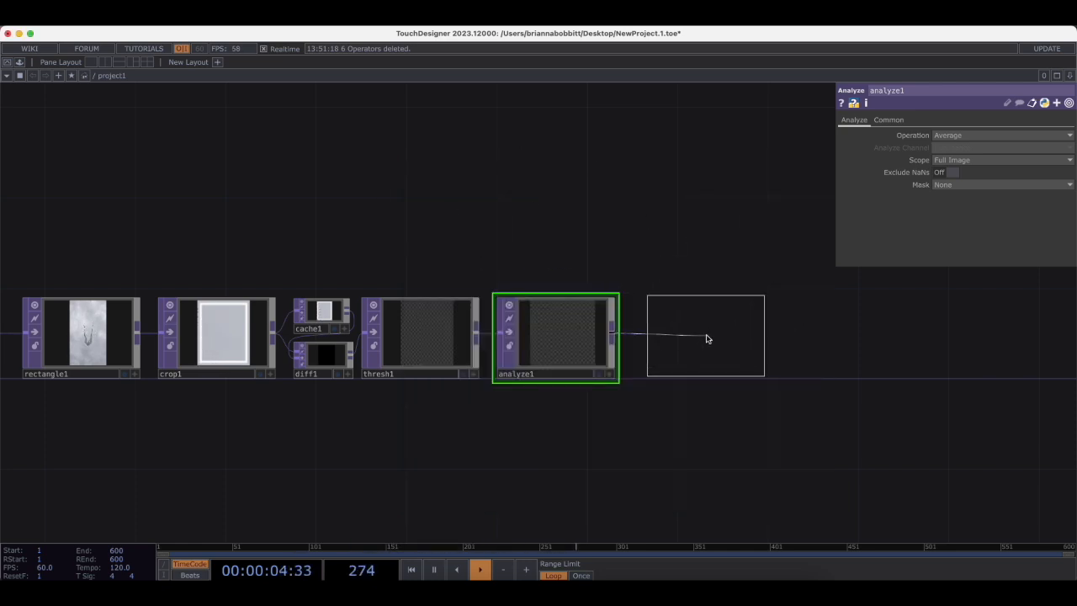
click(695, 339)
Add a Filter CHOP connected to the TOP to CHOP's output.
drag(797, 370, 661, 383)
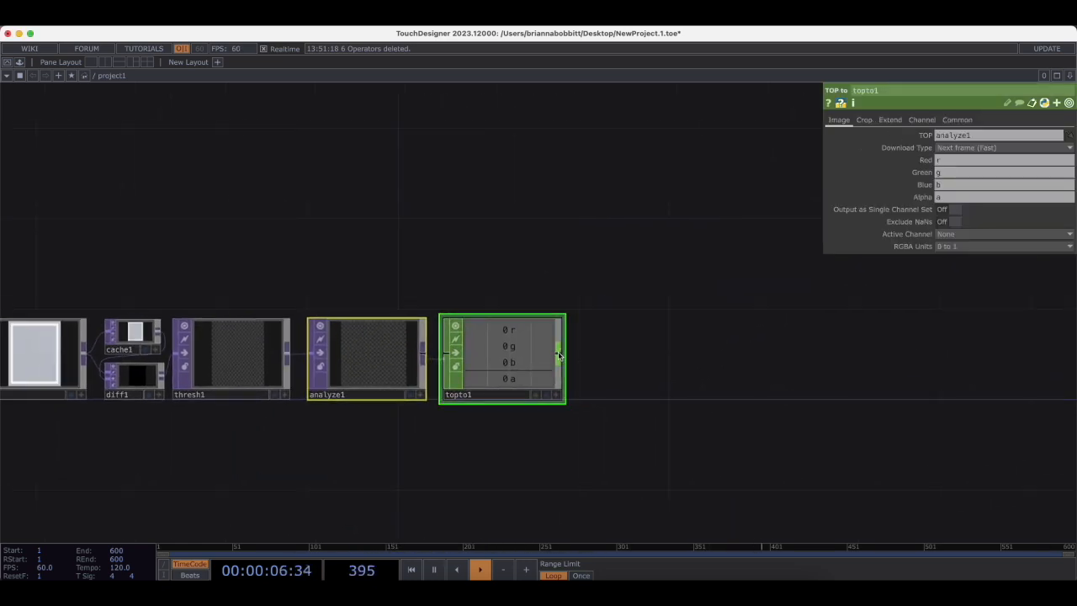
click(559, 356)
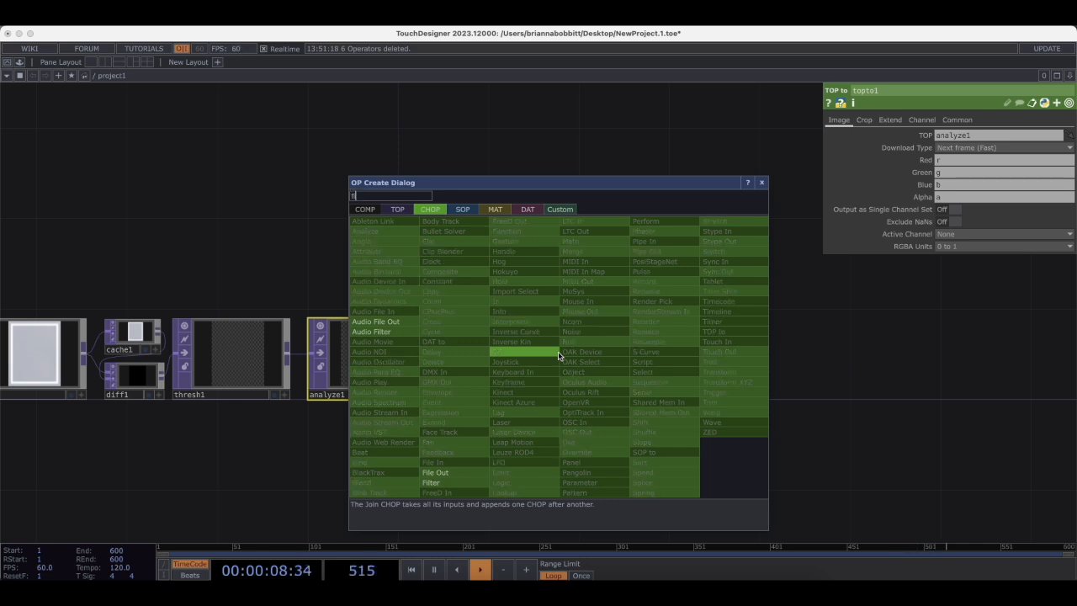
click(433, 482)
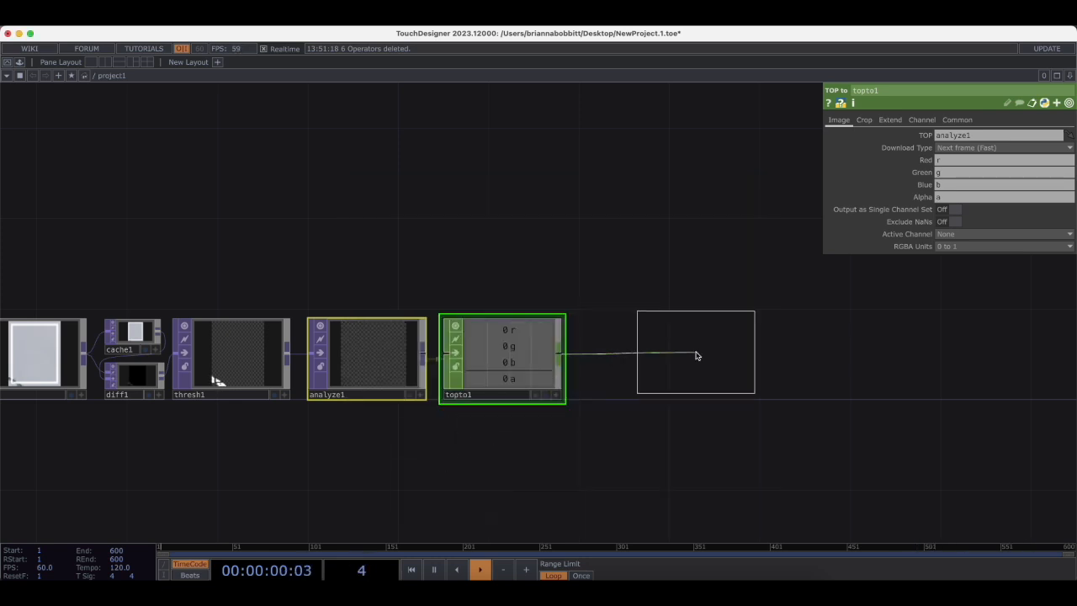
click(645, 358)
Add a Logic CHOP connected to the Filter operator's output.
drag(777, 420, 698, 421)
right_click(620, 363)
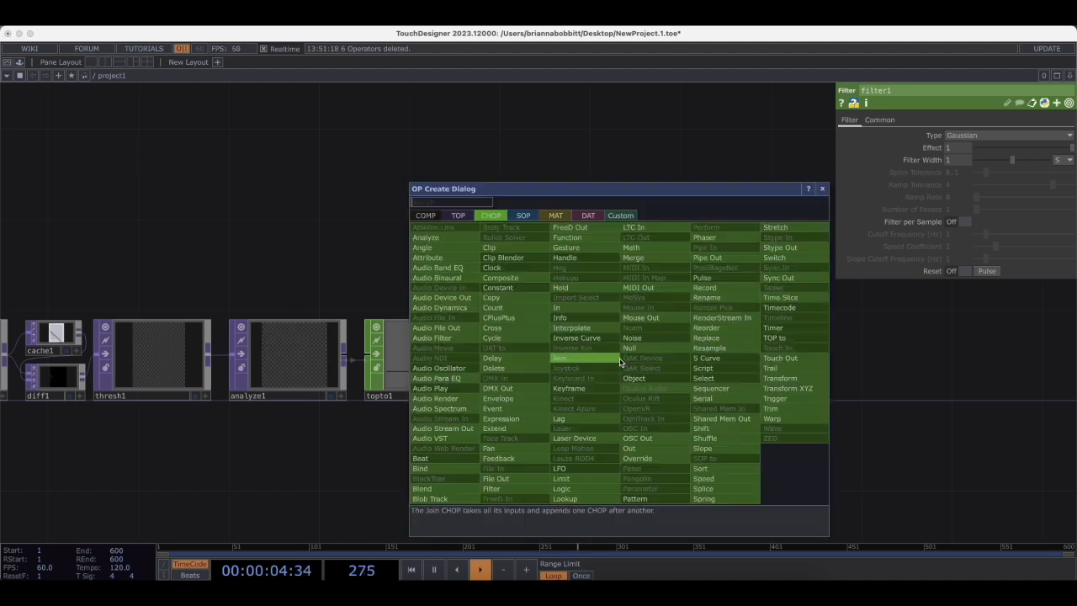
click(572, 489)
click(697, 365)
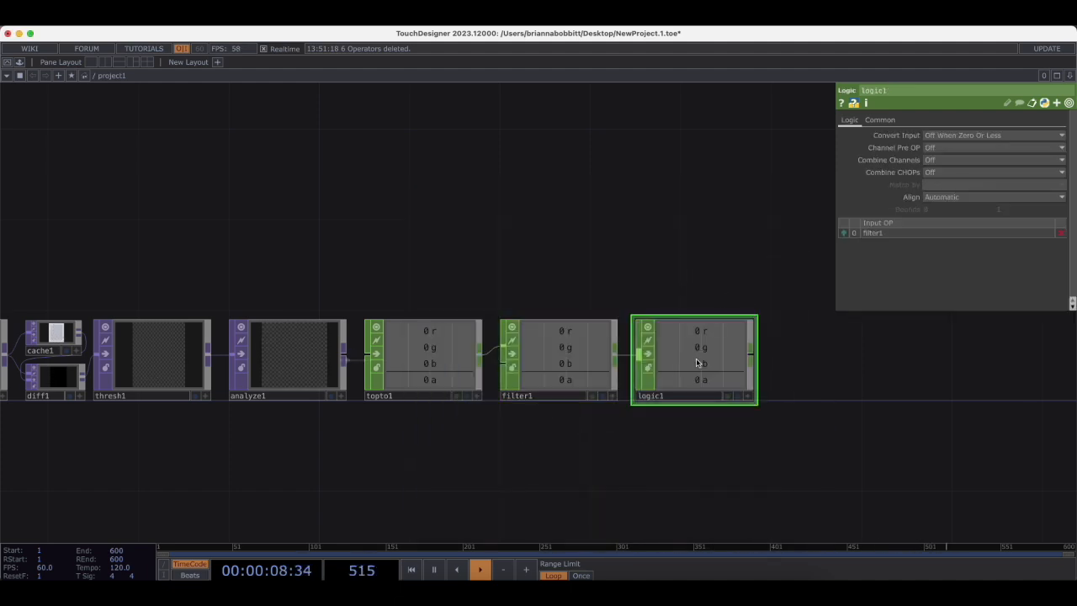
Examine the whole operator chain from the movie input through to the Logic CHOP and its channel outputs.
drag(712, 422, 697, 423)
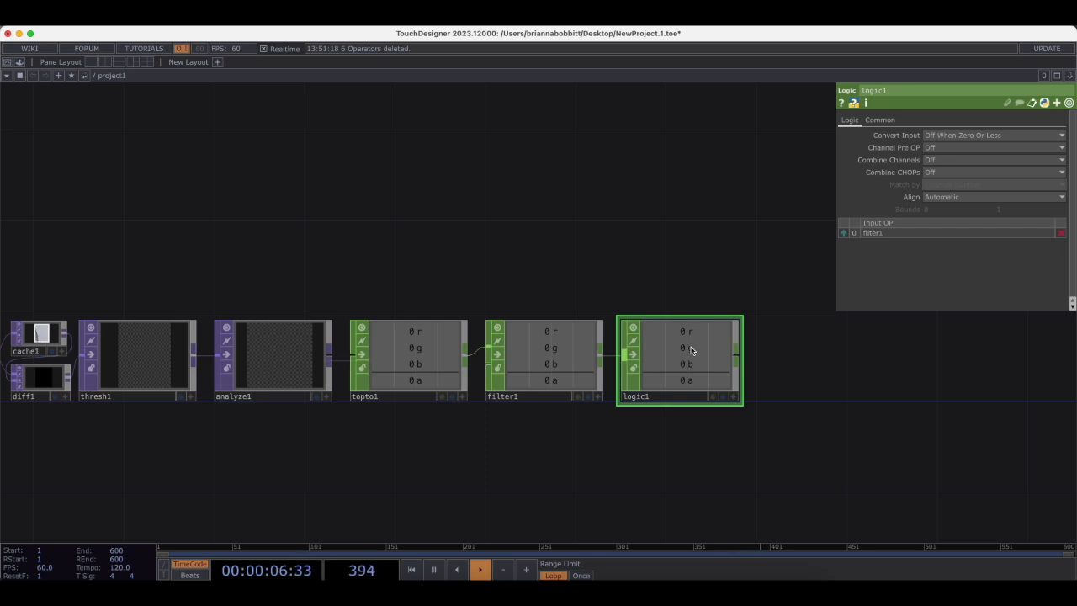
drag(779, 383, 760, 384)
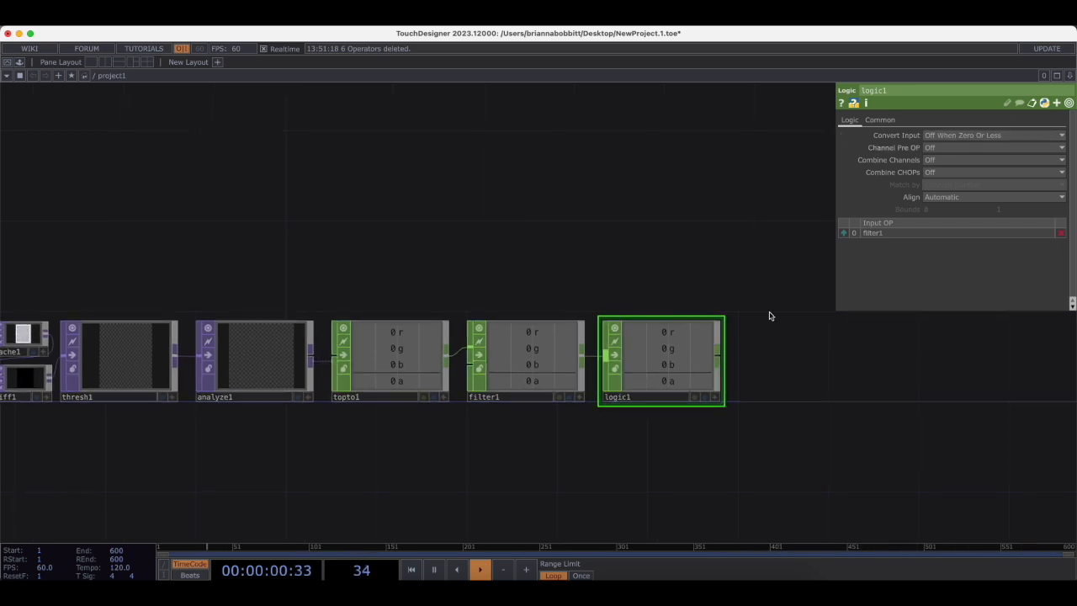
scroll(755, 370, down, 5)
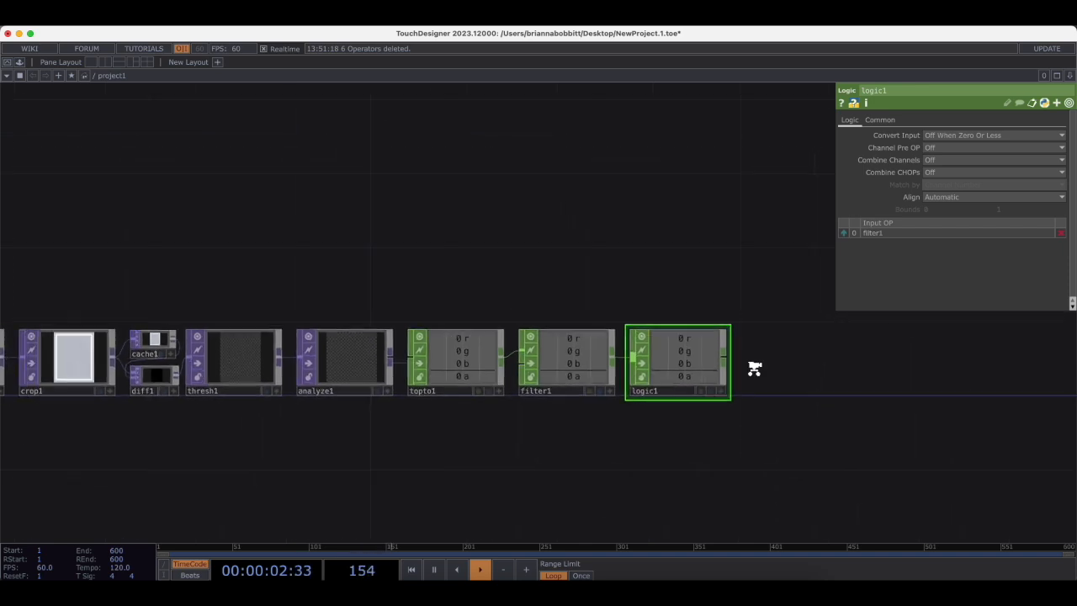
drag(627, 449, 673, 455)
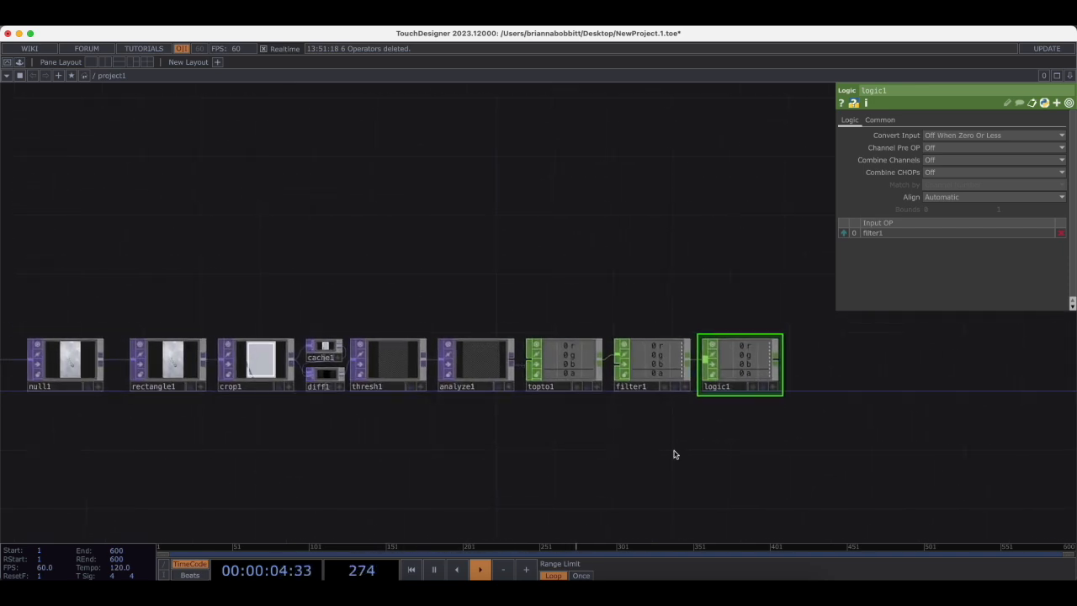
scroll(644, 414, down, 3)
drag(645, 416, 707, 404)
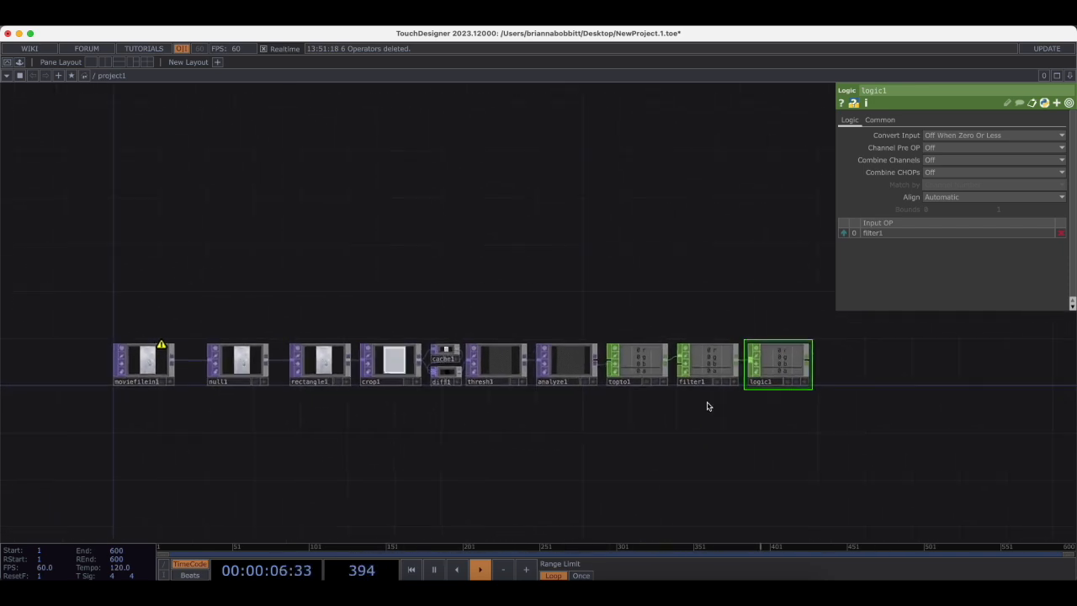
scroll(706, 405, up, 1)
scroll(699, 413, up, 2)
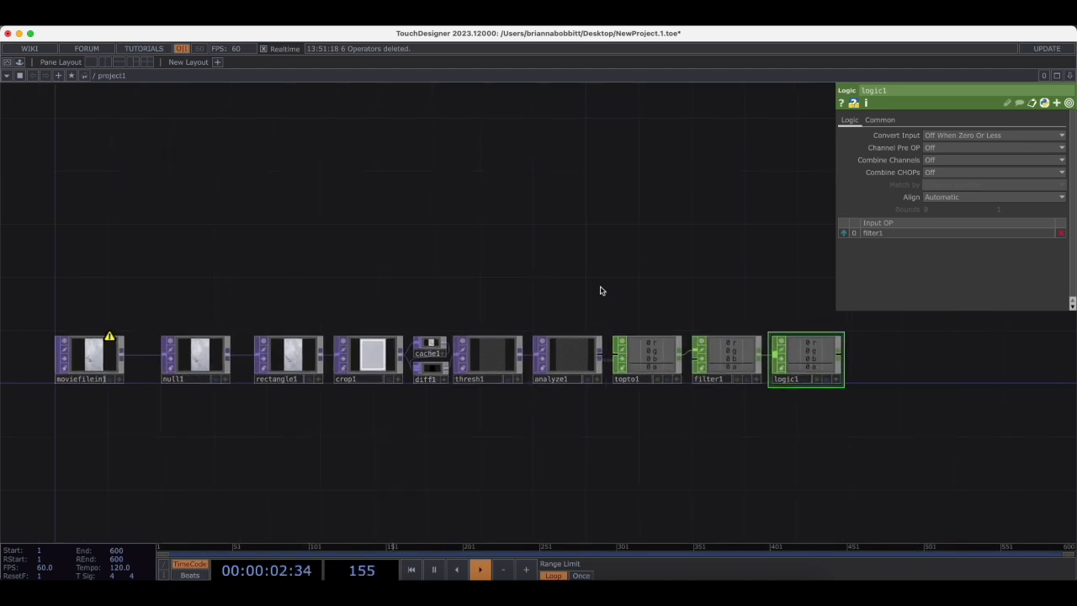
drag(601, 288, 605, 289)
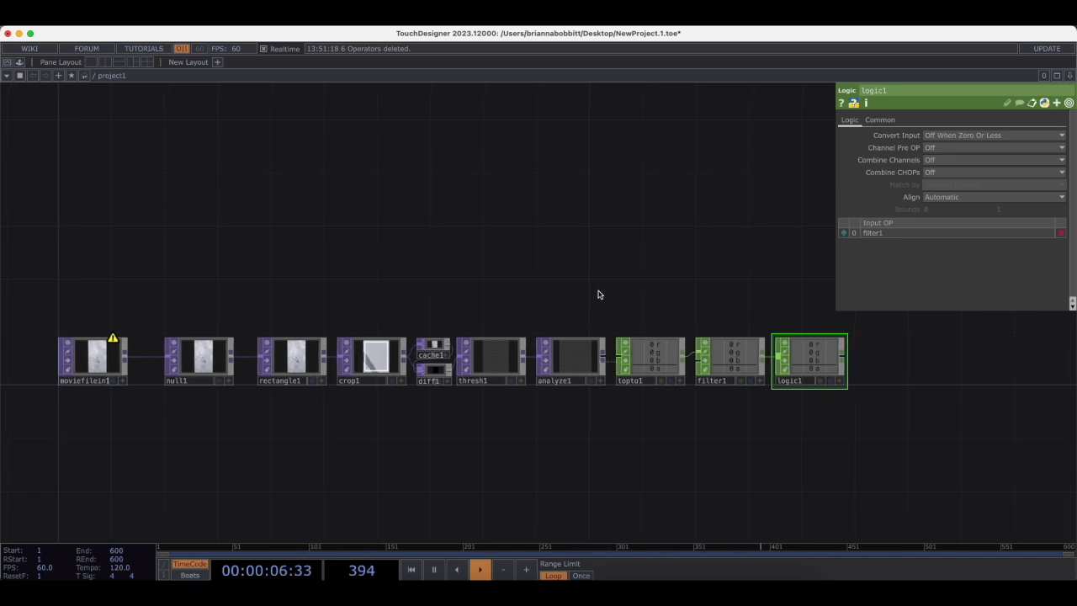
Raise the Threshold operator's threshold value to 0.05.
scroll(487, 370, up, 5)
click(497, 362)
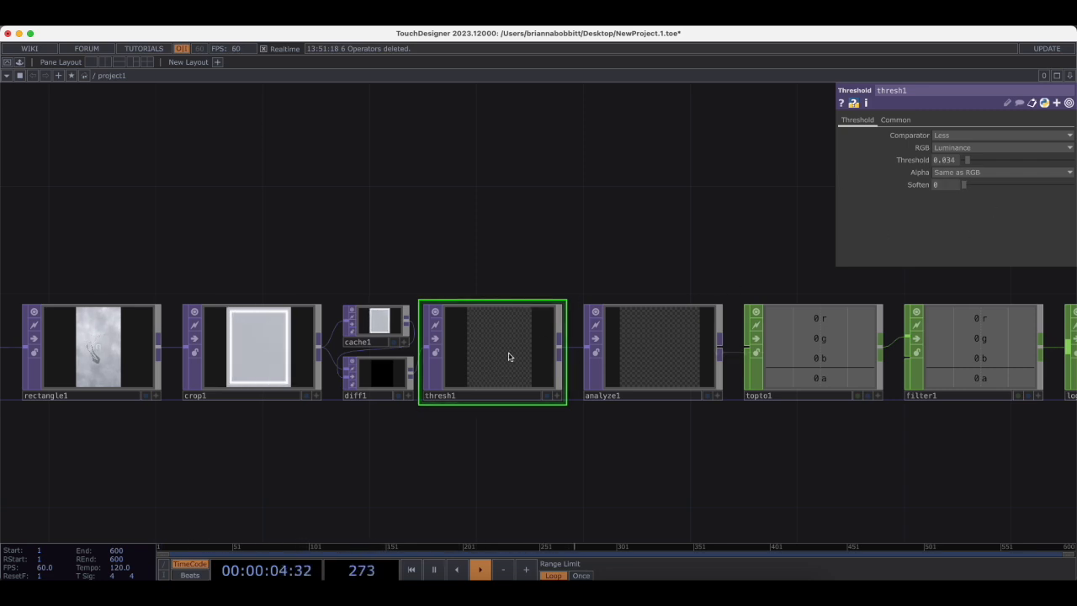
scroll(435, 350, up, 5)
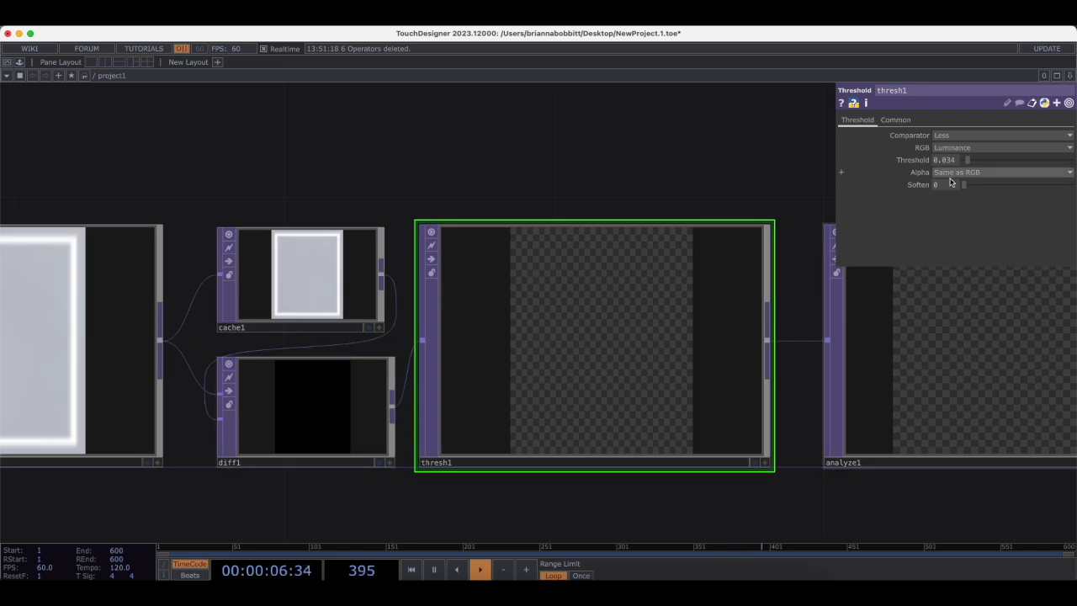
drag(969, 163, 965, 161)
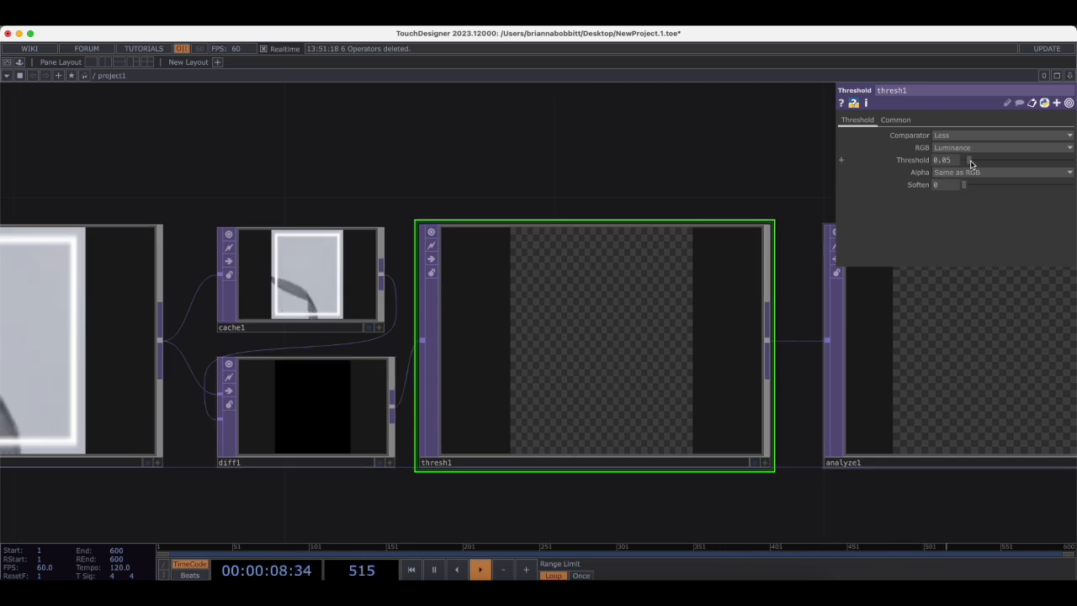
Increase the Cache operator's cache size to 6.
click(323, 286)
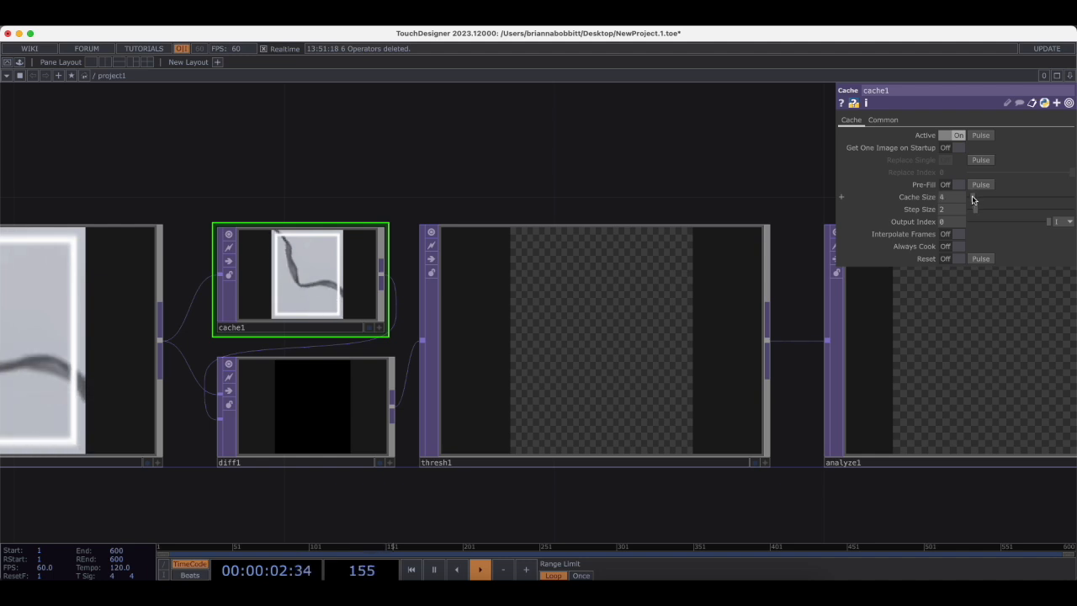
drag(971, 198, 974, 207)
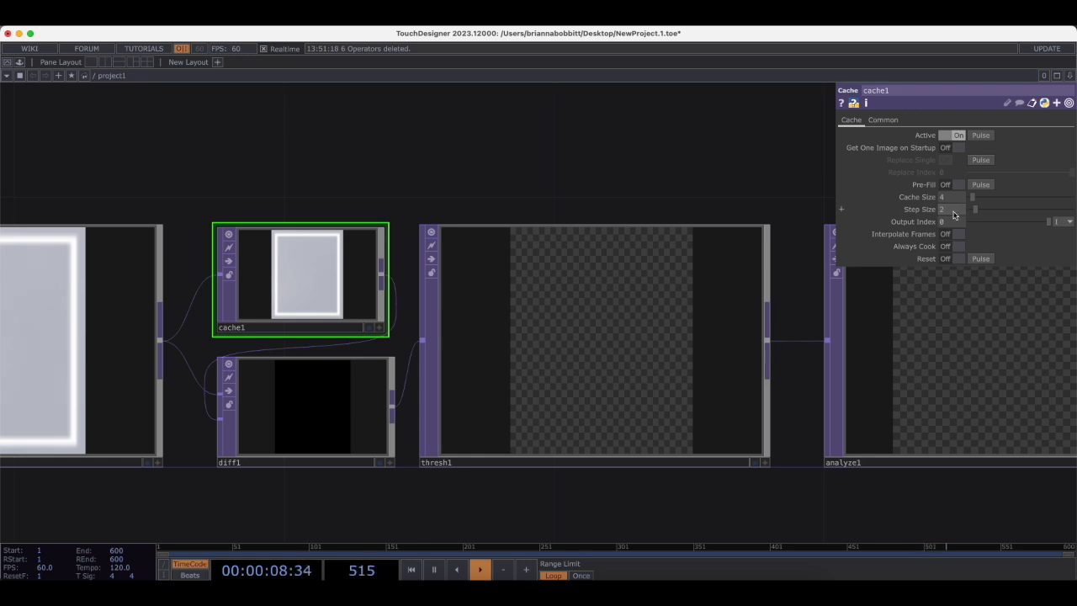
drag(972, 199, 974, 199)
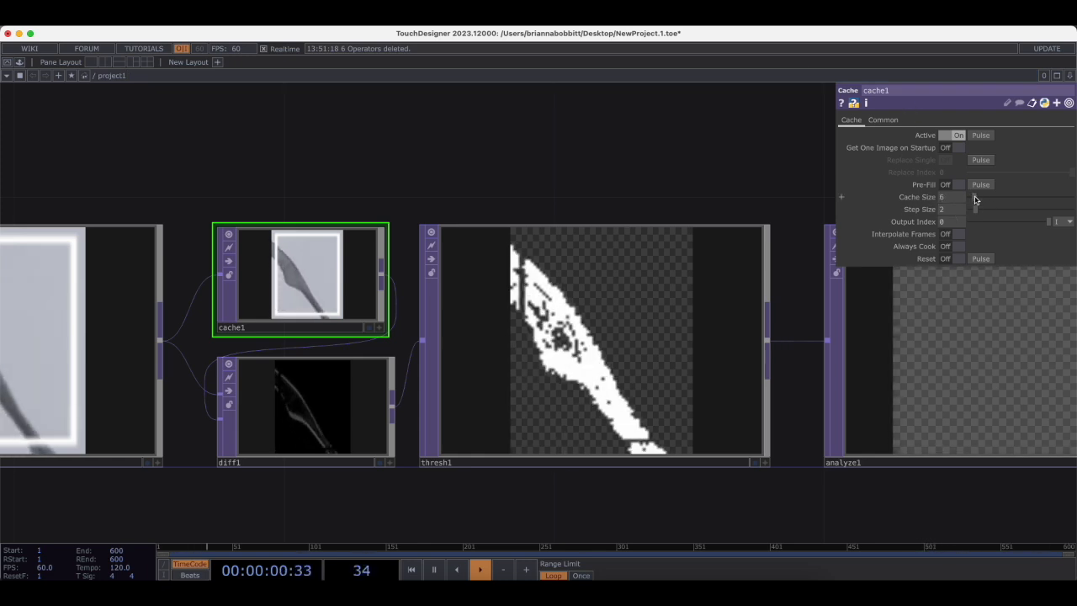
Move the Movie File In operator slightly closer to the Null operator.
scroll(567, 338, down, 5)
scroll(601, 243, up, 3)
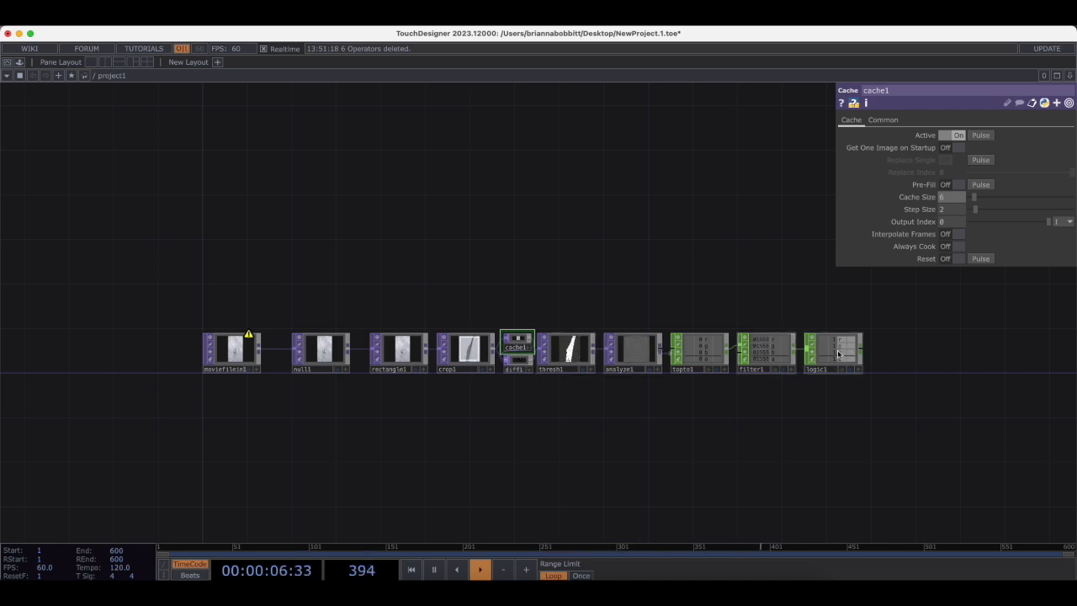
scroll(875, 410, down, 2)
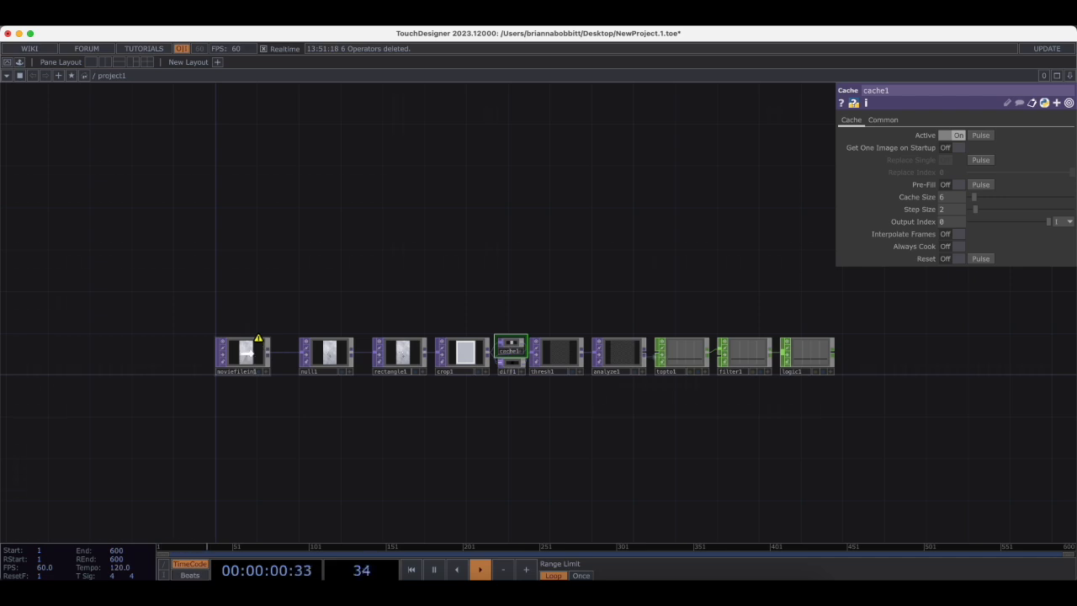
drag(246, 351, 256, 352)
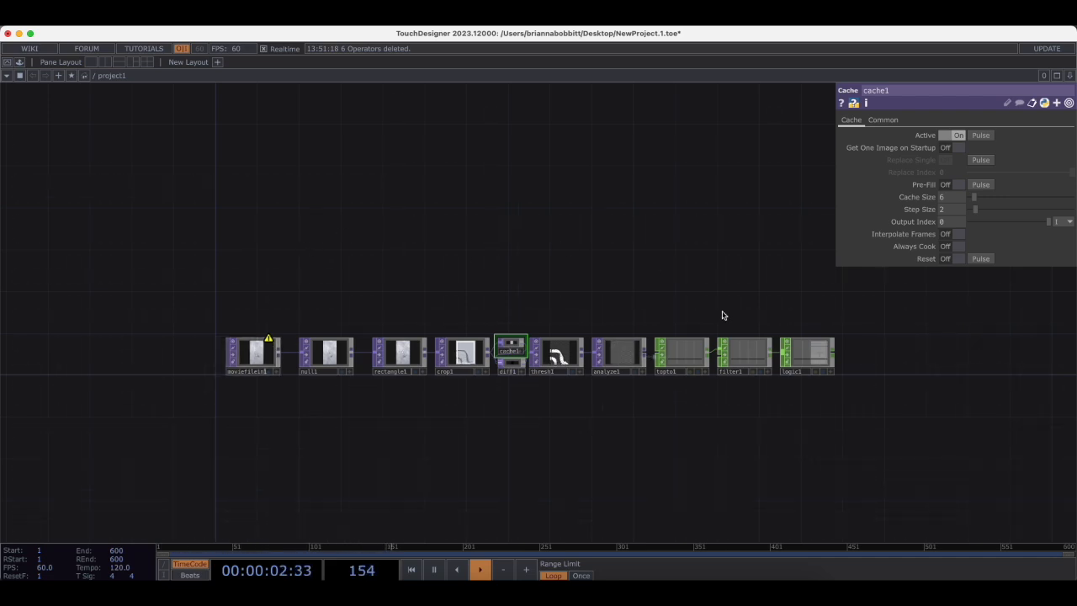
Place the tdAbletonPackage component from the TDAbleton Live 11+ palette above the network and close the palette.
drag(880, 342, 807, 358)
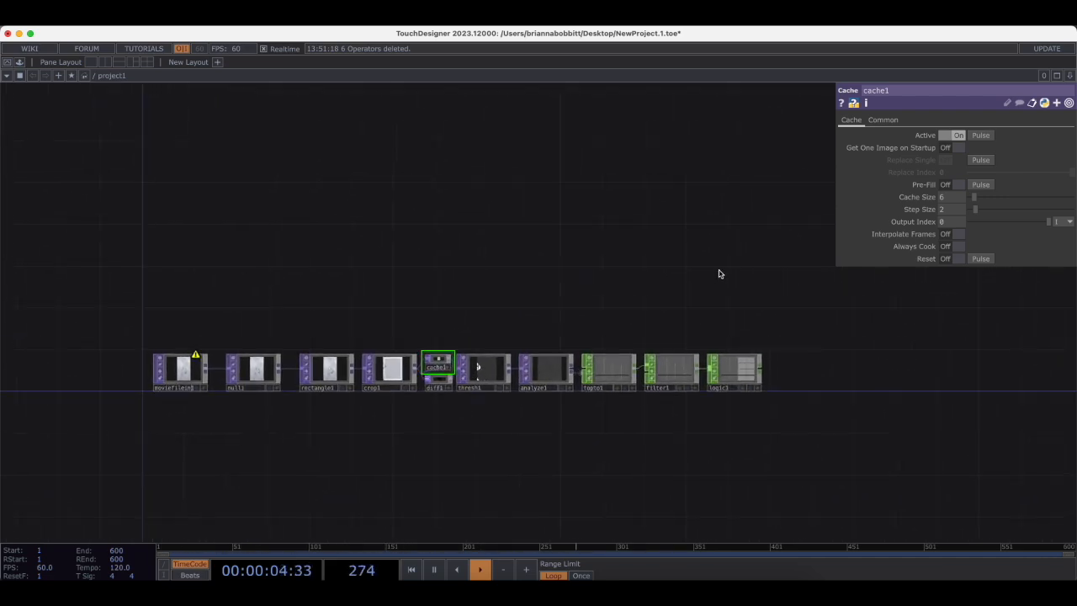
click(19, 62)
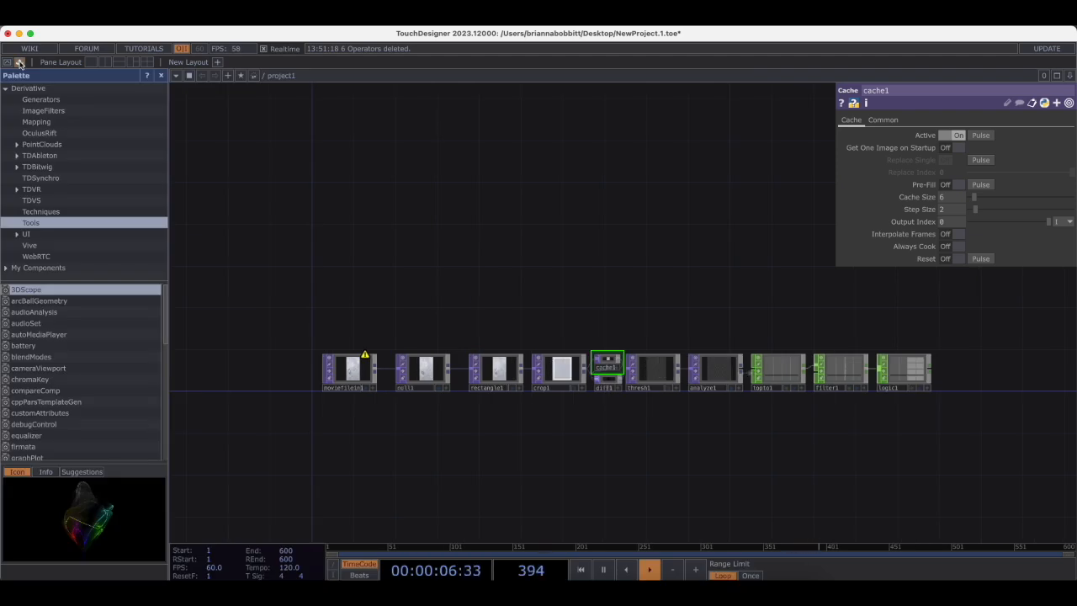
click(19, 157)
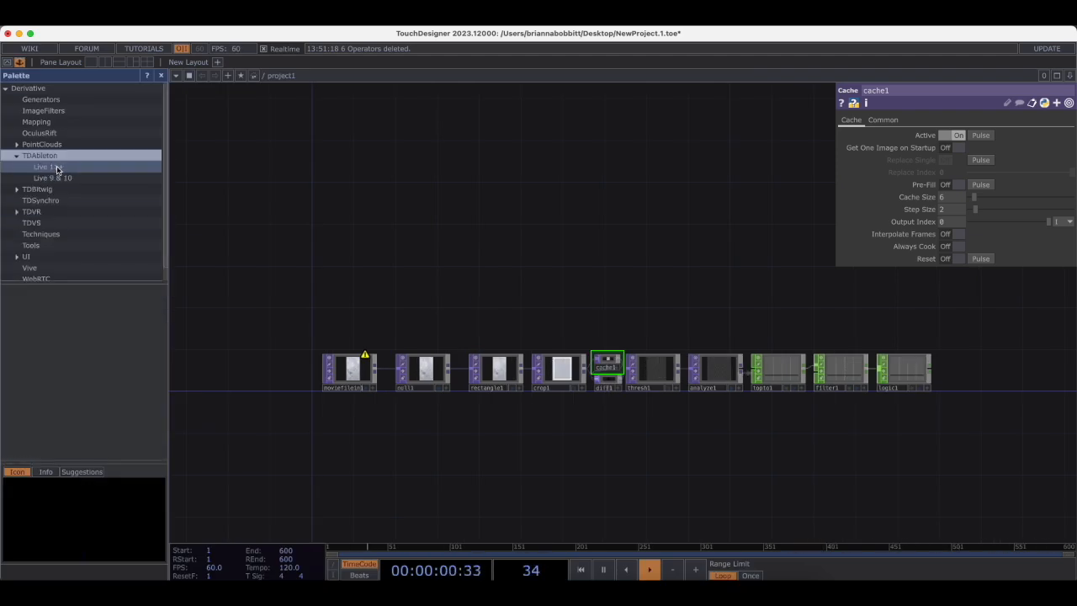
click(57, 169)
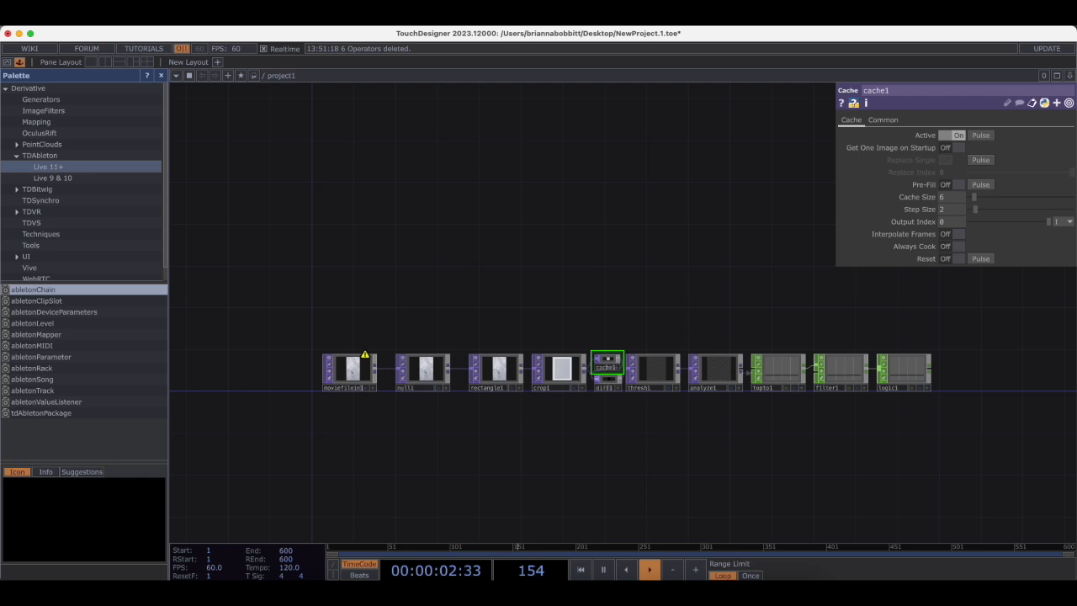
drag(58, 414, 730, 256)
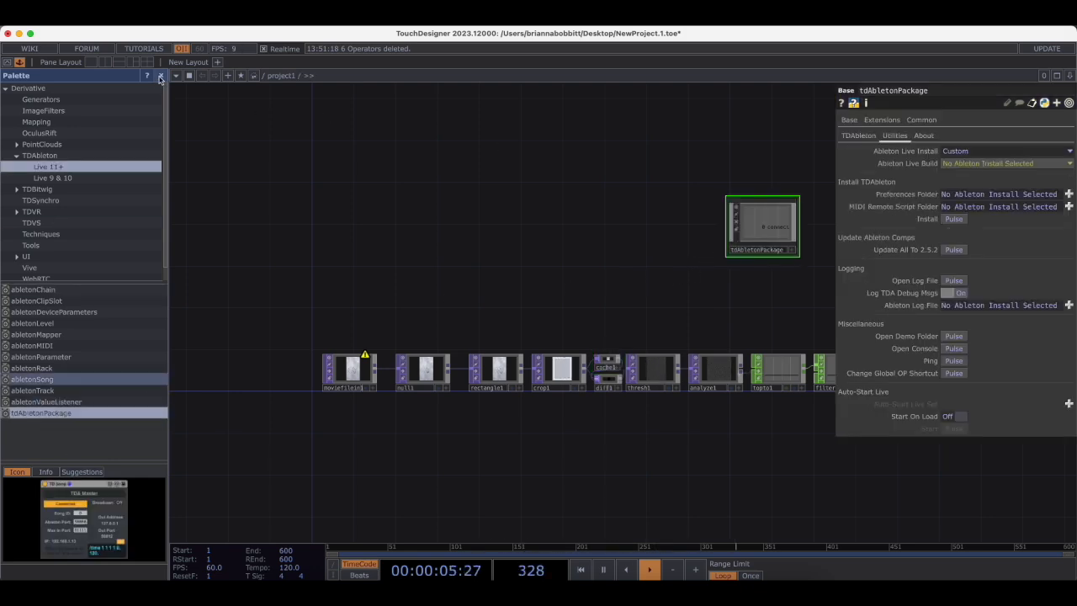
click(161, 75)
Copy the abletonMIDI component from inside tdAbletonPackage and paste it into project1 beside the package.
double_click(591, 229)
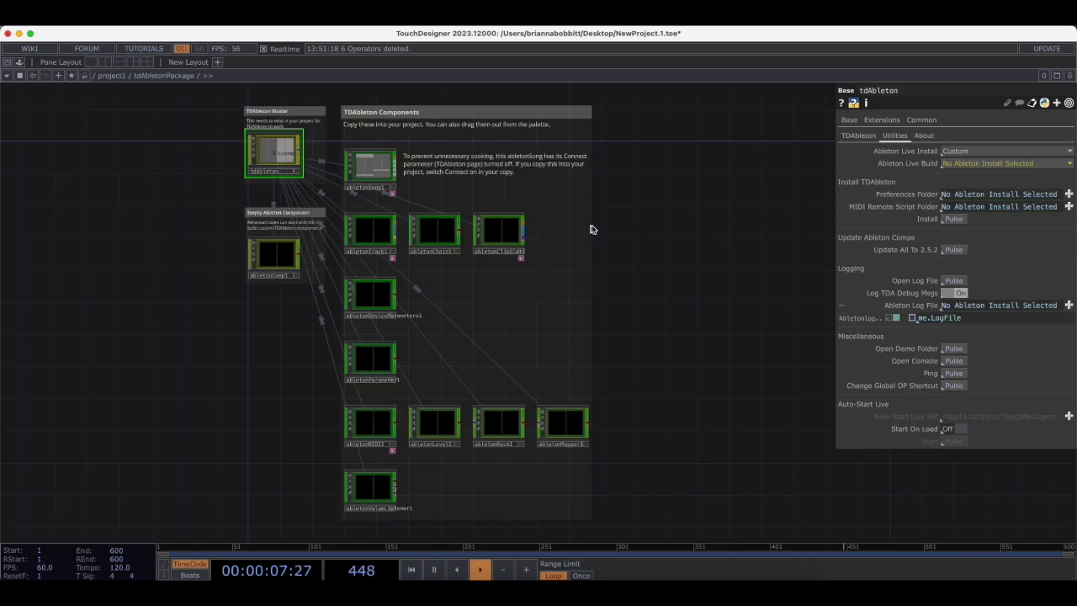
click(370, 425)
key(super+c)
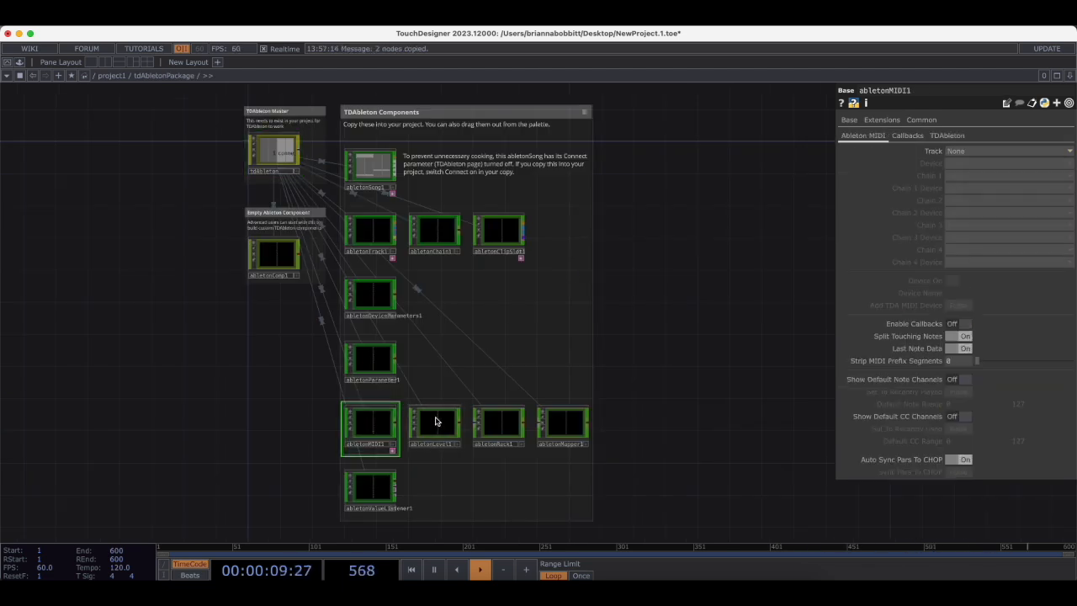
scroll(436, 421, down, 10)
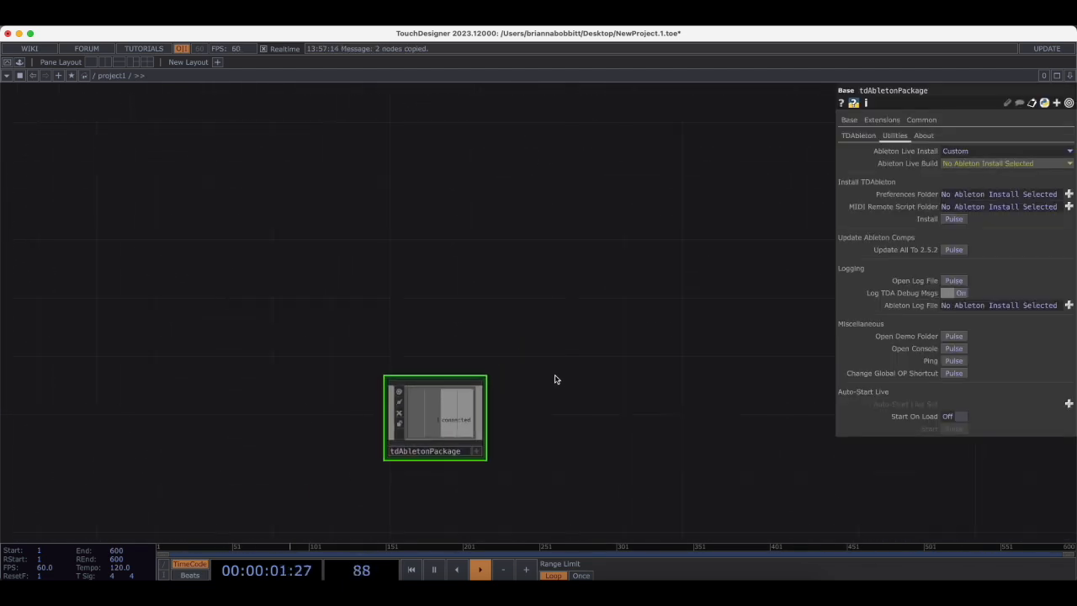
key(super+v)
drag(594, 243, 539, 332)
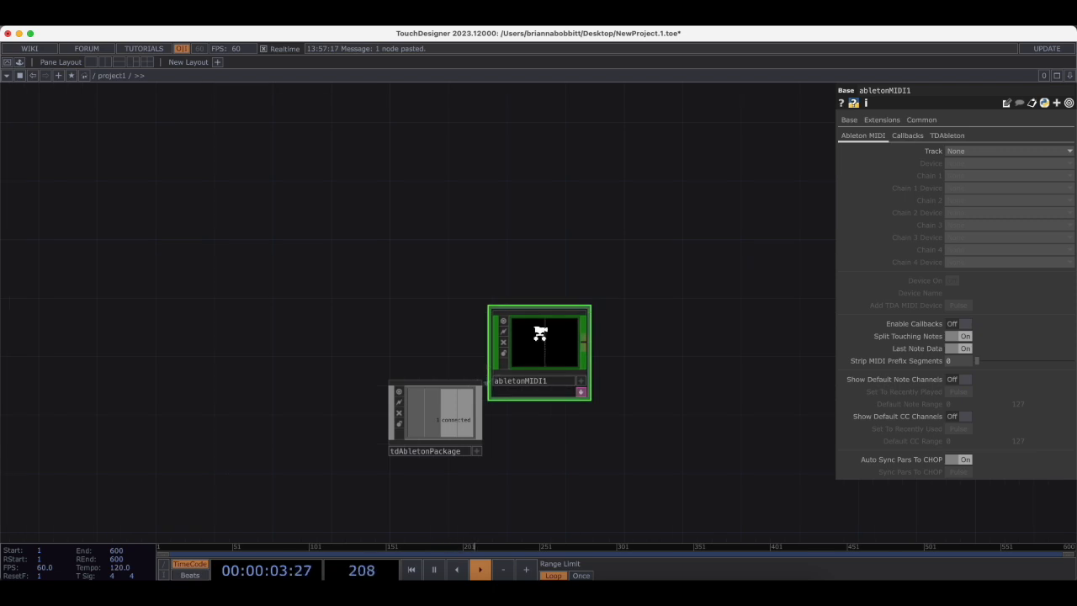
Switch to Ableton Live and delete the existing TDA MIDI and Music Box devices from track 1.
scroll(541, 334, down, 5)
drag(516, 390, 501, 330)
drag(566, 320, 565, 307)
scroll(651, 348, up, 1)
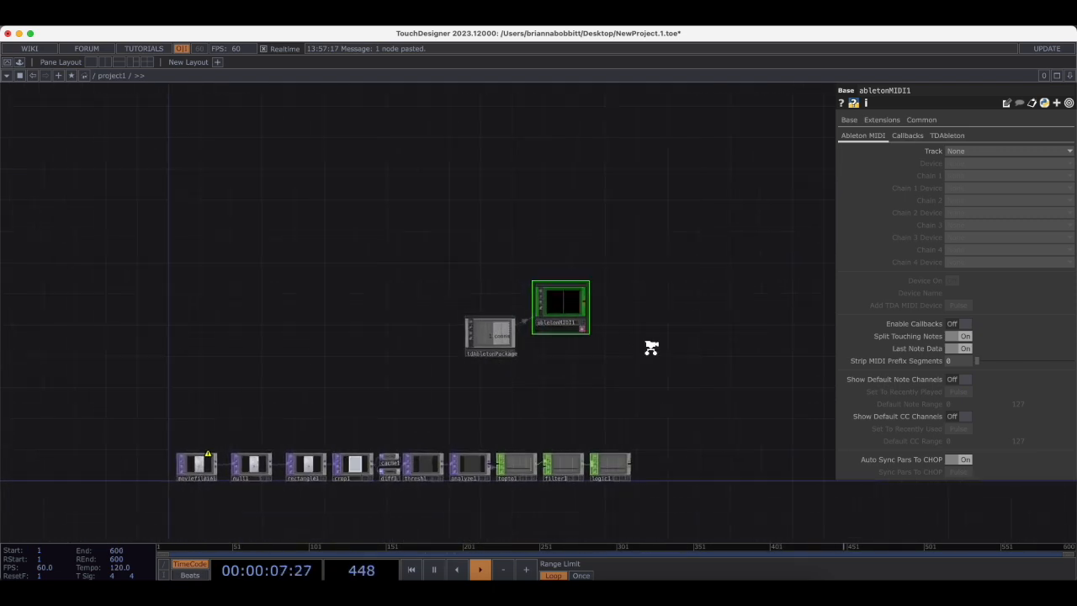
scroll(648, 351, up, 3)
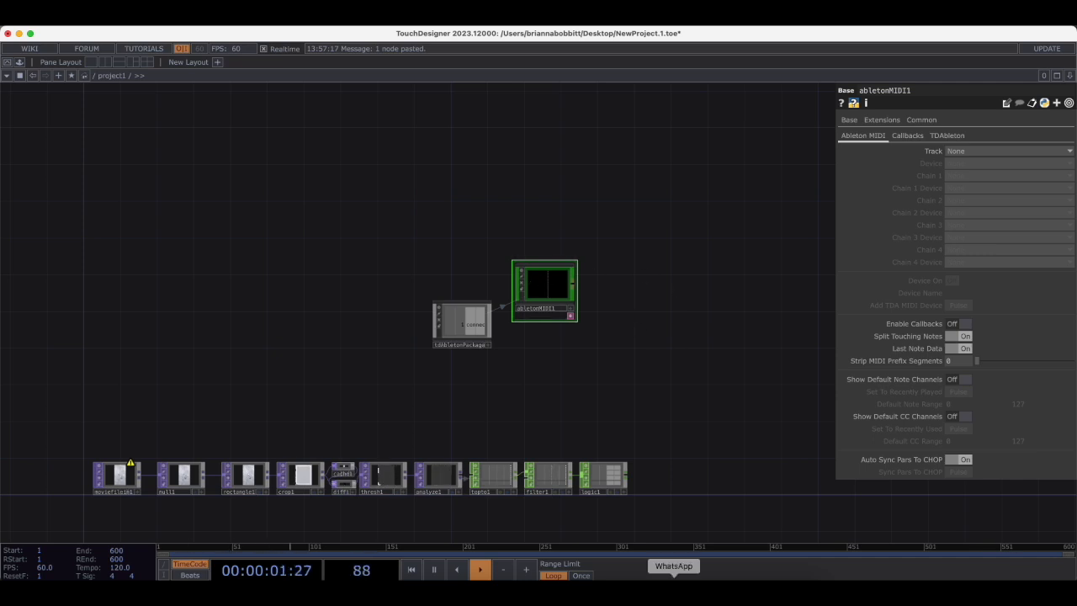
click(619, 593)
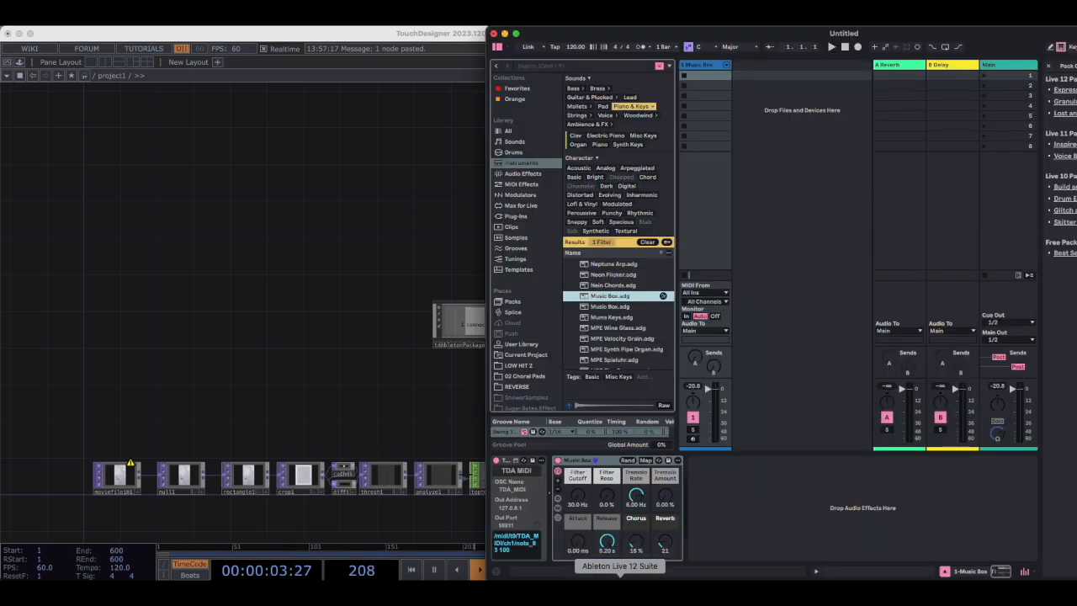
click(515, 471)
key(BackSpace)
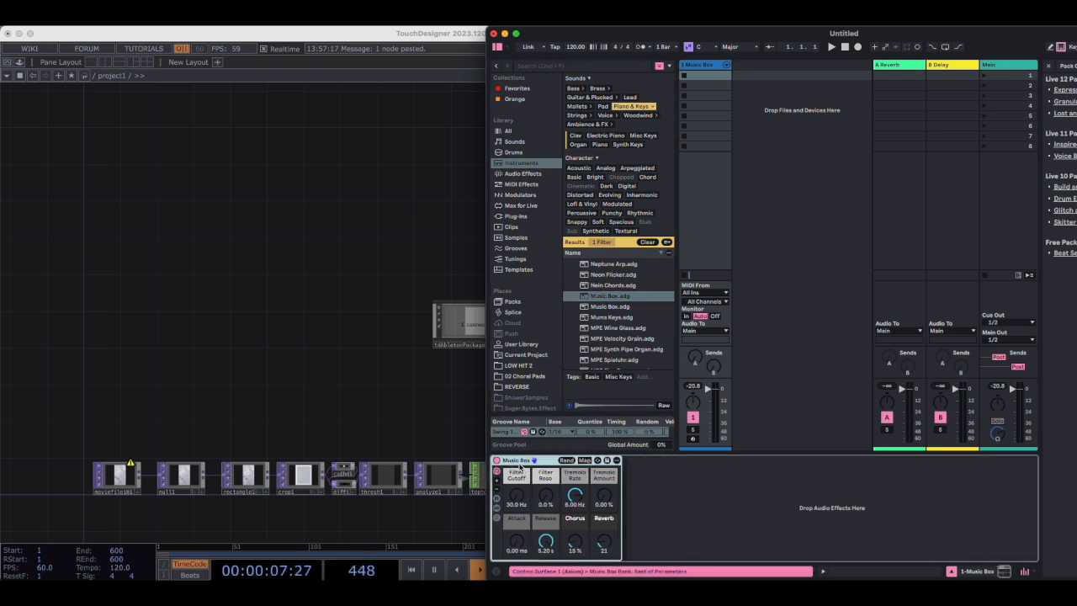
click(519, 462)
key(BackSpace)
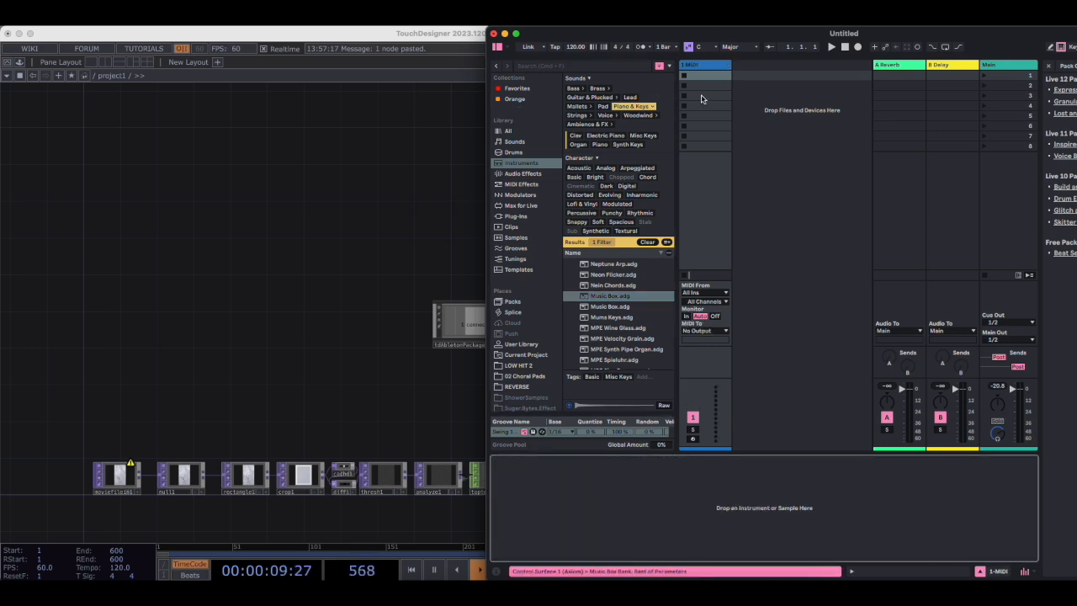
Search the whole Ableton library for "td" and add TDA_MIDI.amxd to the 1 MIDI track.
click(537, 69)
text(t)
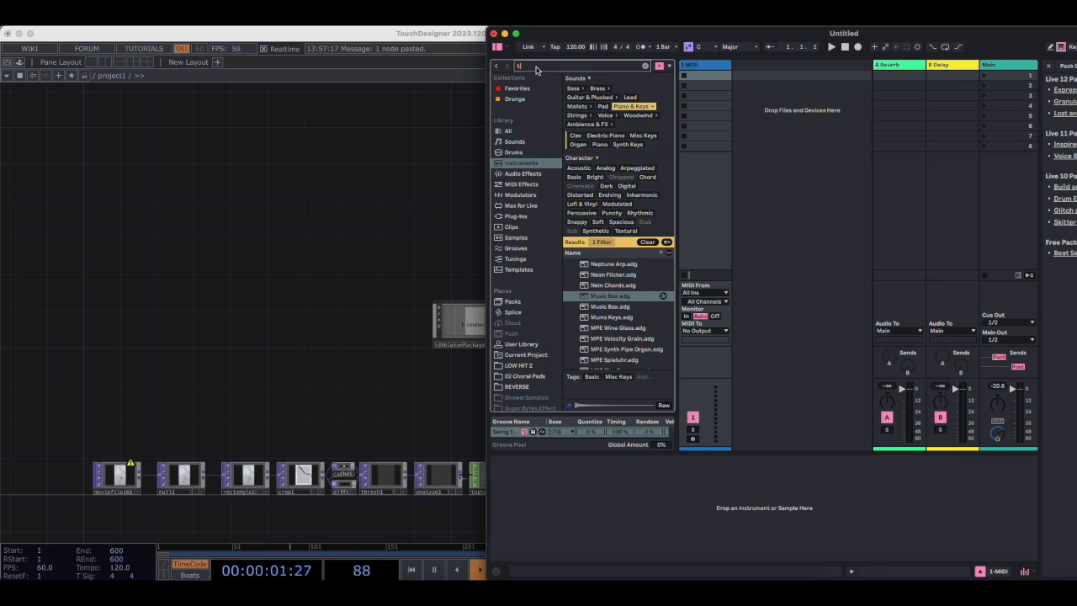
text(d)
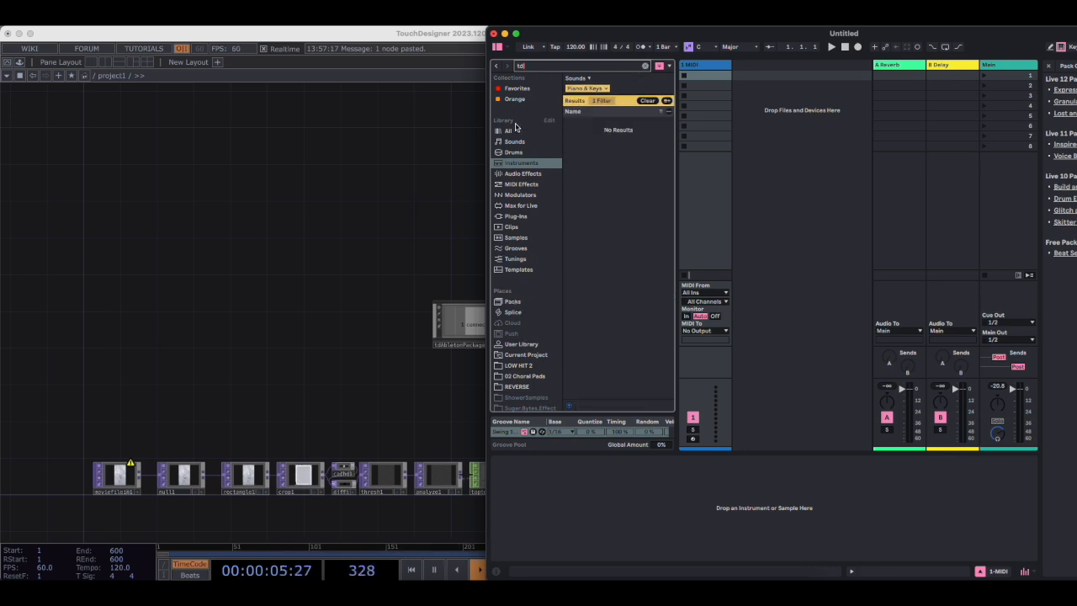
click(509, 131)
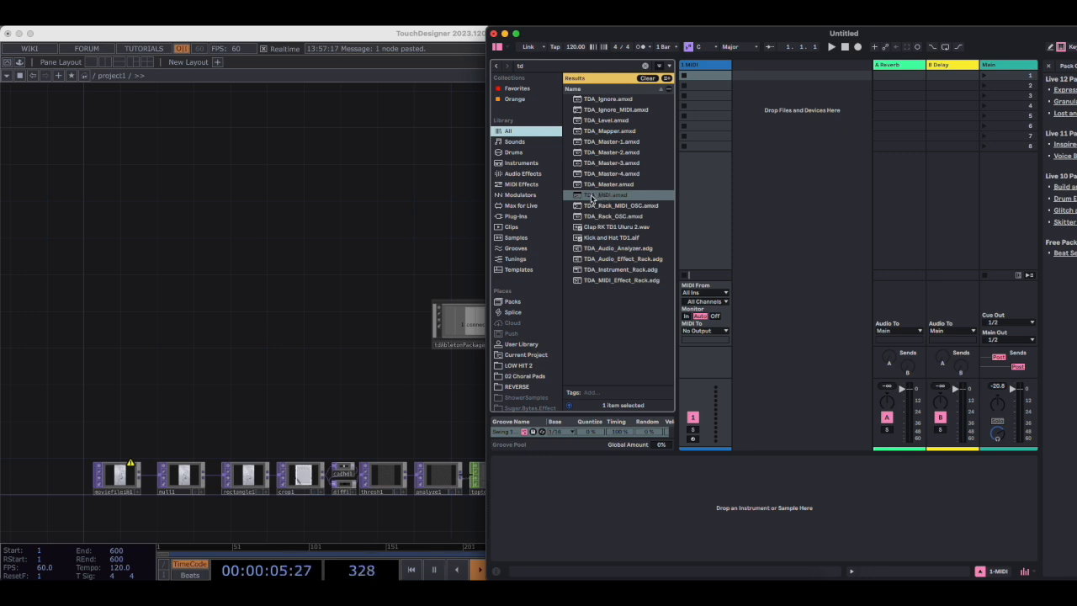
click(590, 197)
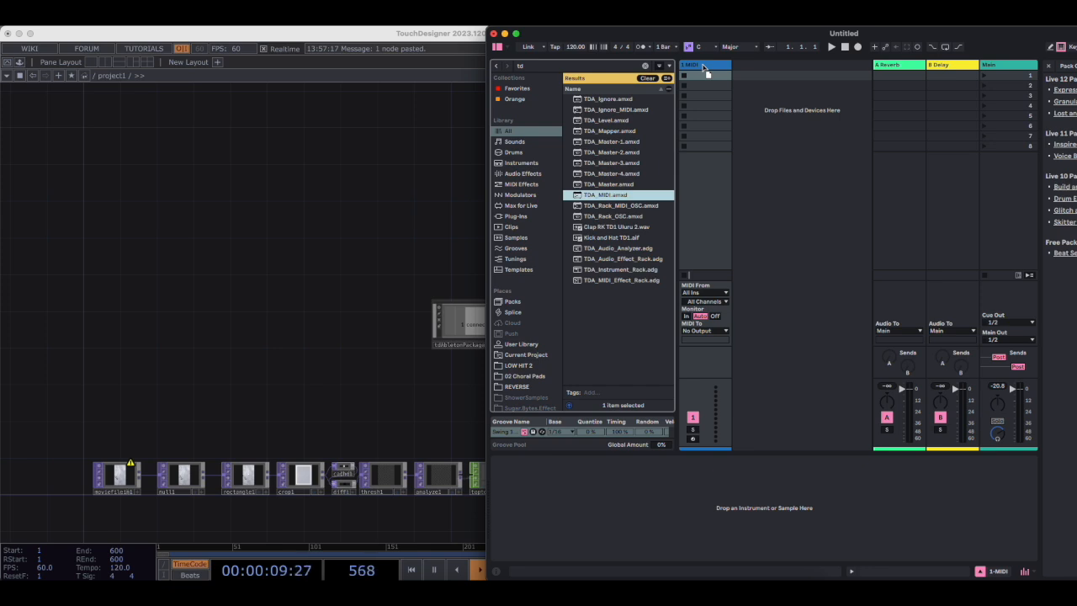
drag(703, 67, 705, 67)
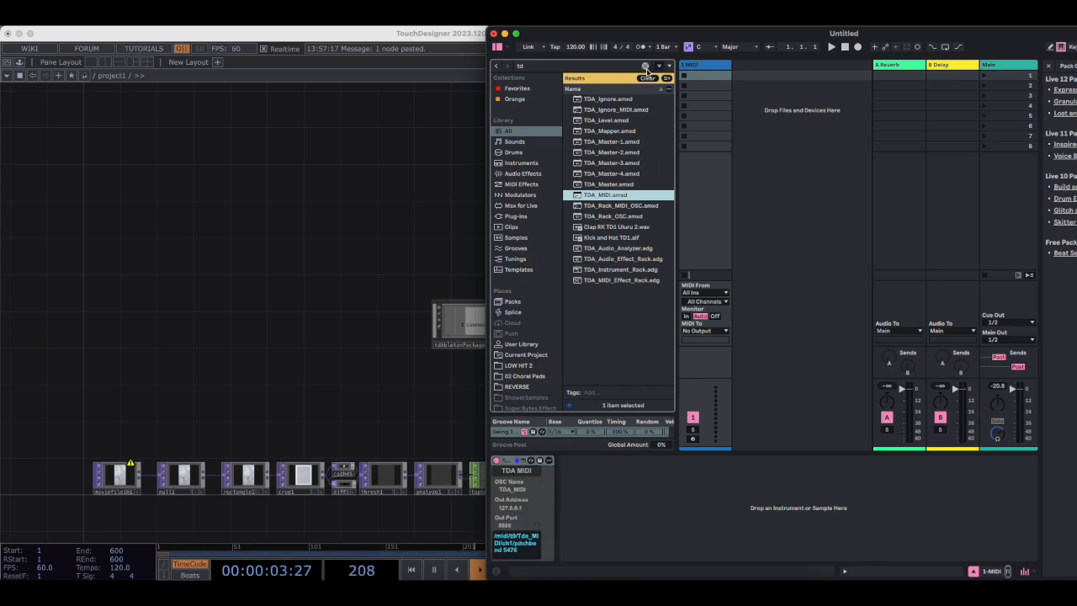
Clear the library search, audition Piano & Keys instrument presets, and load Music Box.adg onto the MIDI track.
click(645, 67)
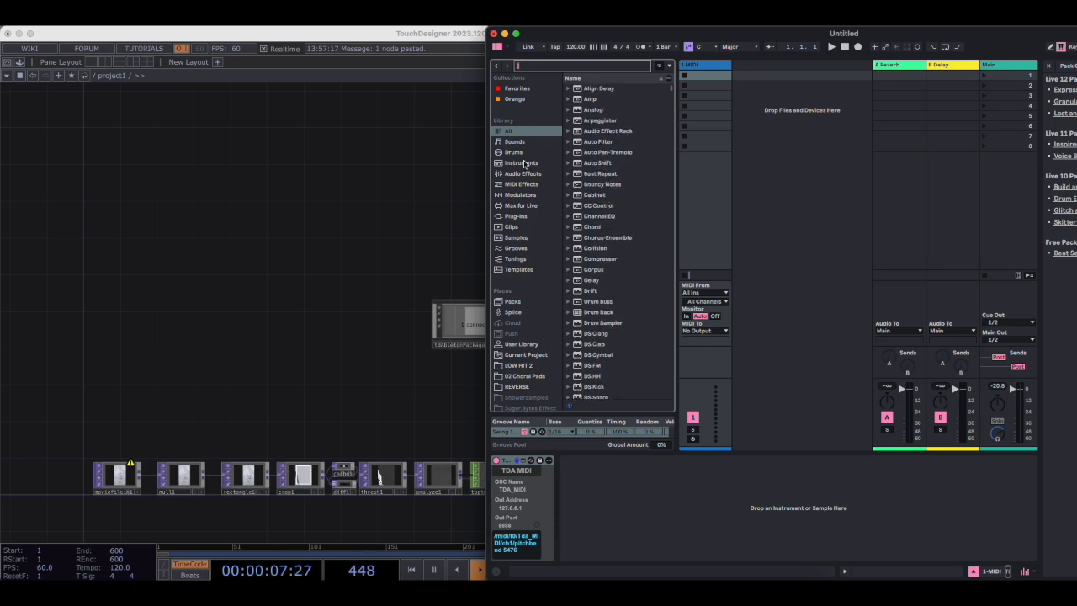
click(523, 163)
scroll(615, 178, down, 3)
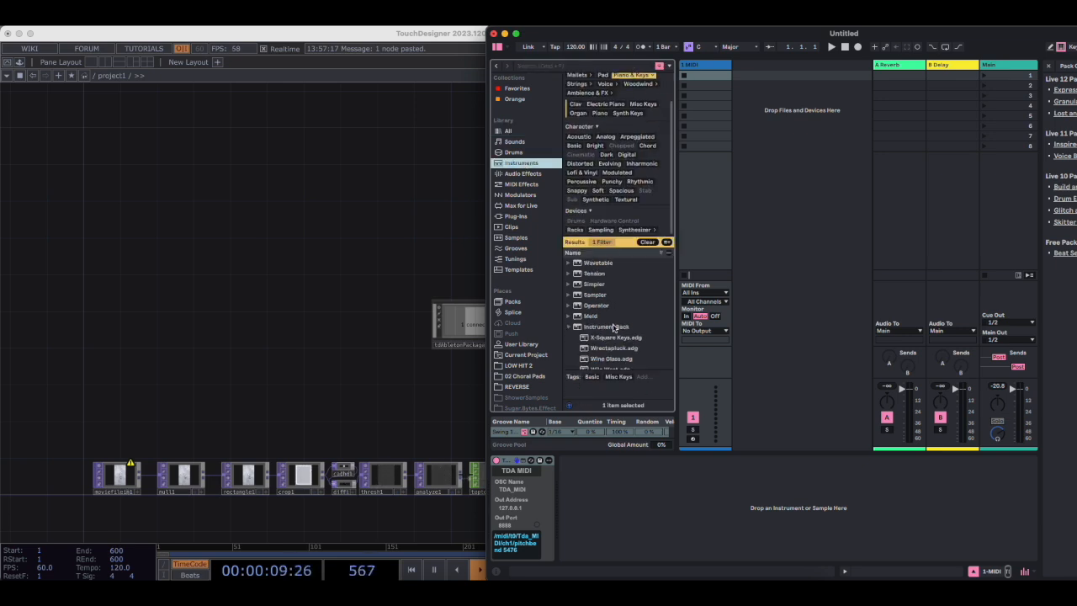
scroll(613, 327, down, 10)
click(609, 318)
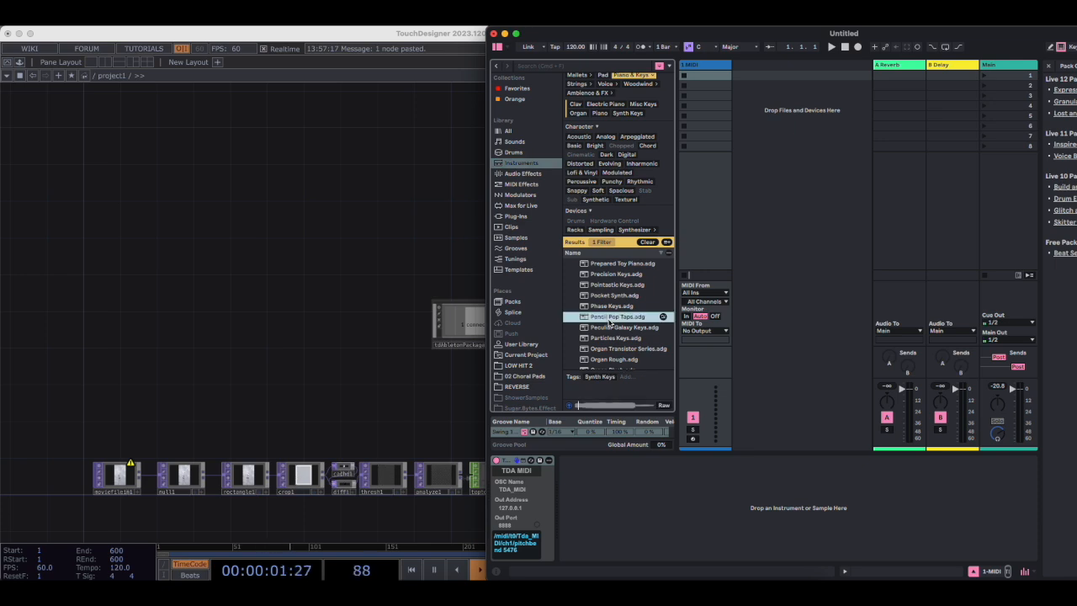
scroll(609, 323, down, 3)
click(609, 323)
scroll(609, 323, down, 5)
click(609, 323)
scroll(609, 323, down, 4)
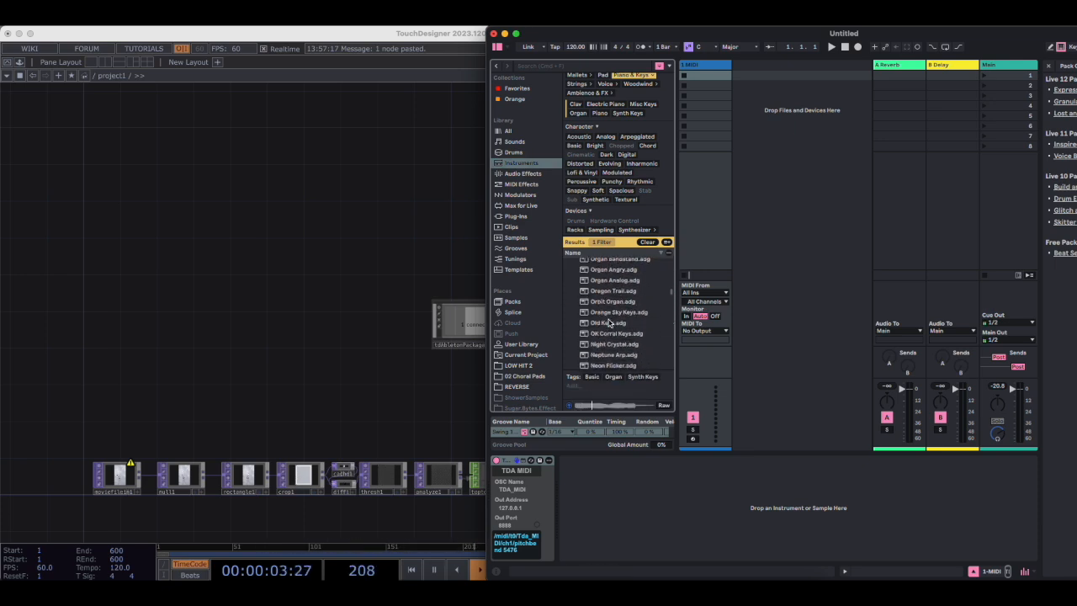
click(609, 323)
scroll(609, 323, down, 4)
scroll(608, 303, down, 3)
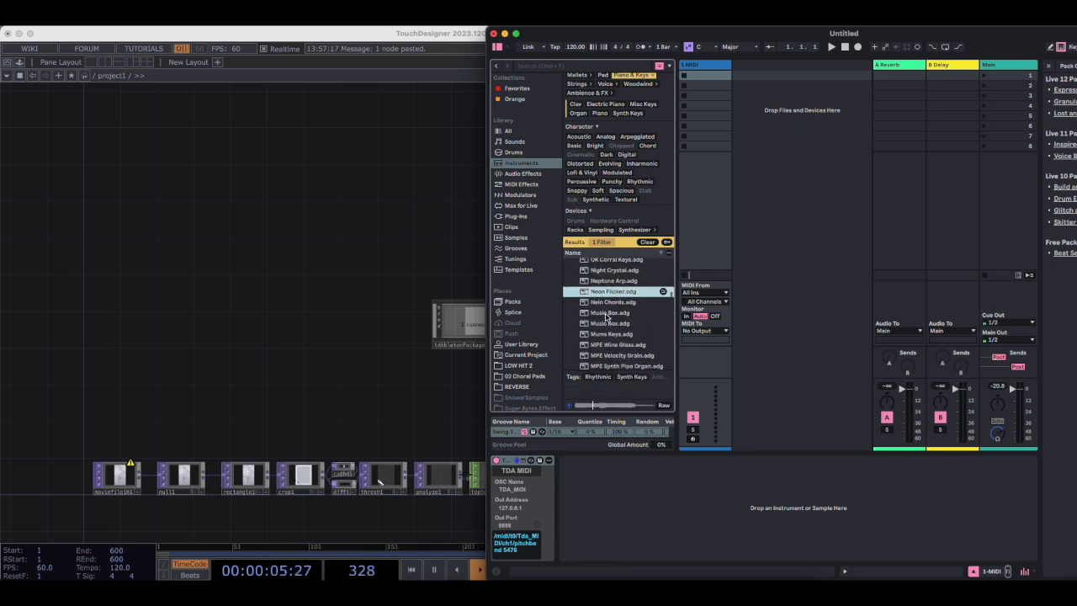
click(609, 267)
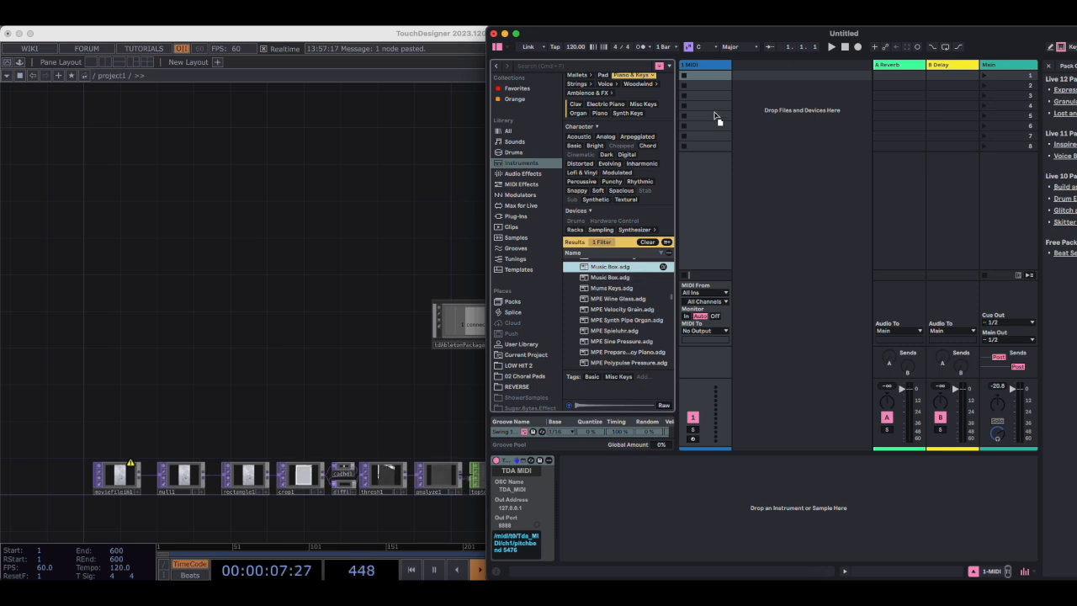
drag(709, 65, 711, 66)
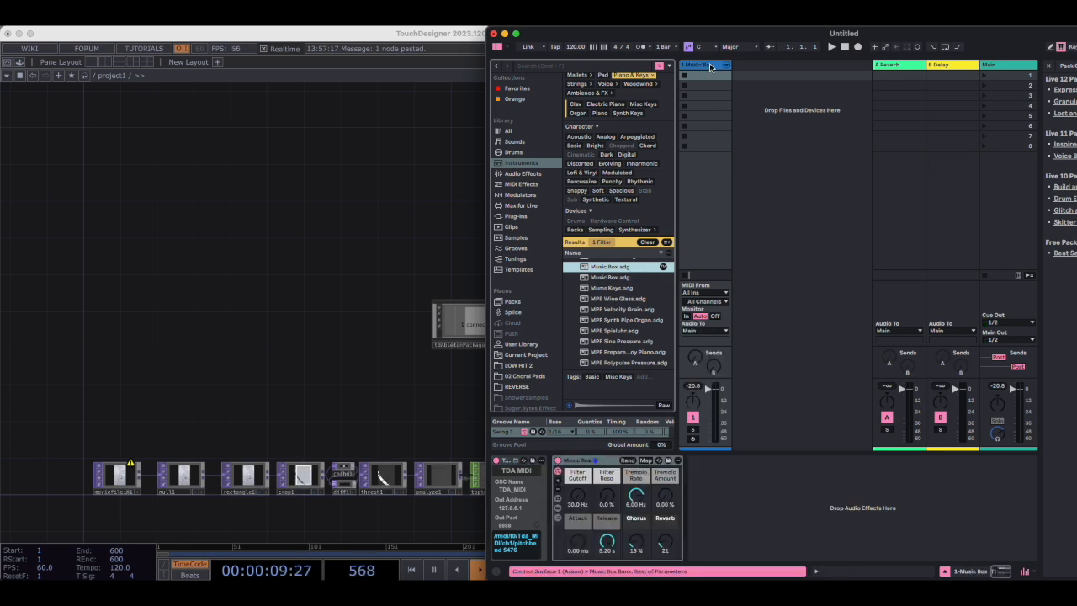
Switch back to TouchDesigner and set abletonMIDI1's Track to 1-Music Box and its Device to TDA_MIDI.
drag(451, 249, 462, 221)
scroll(373, 251, down, 2)
scroll(376, 255, up, 3)
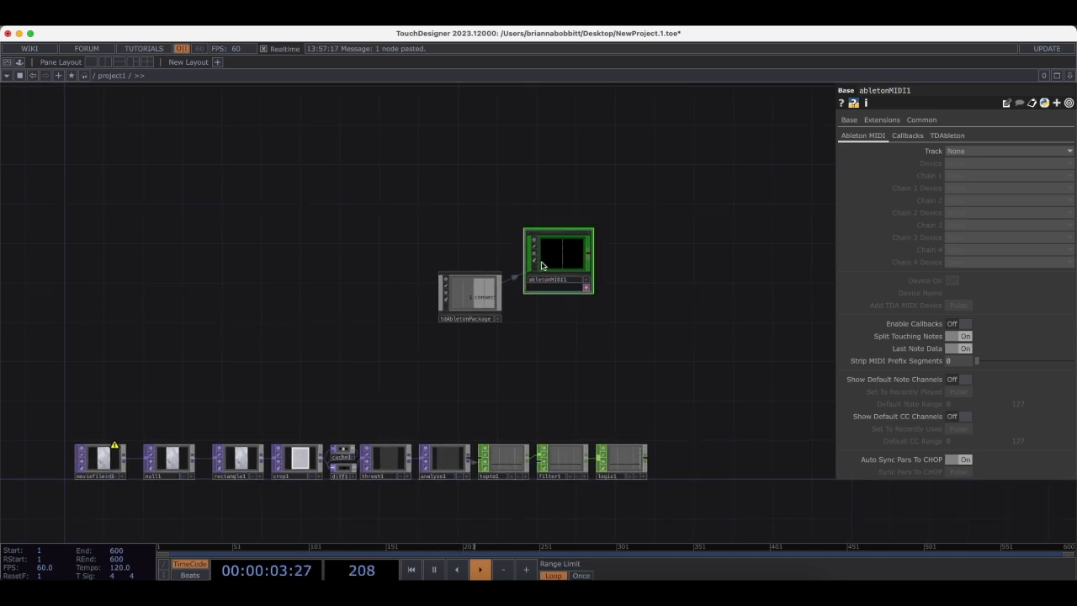
click(970, 150)
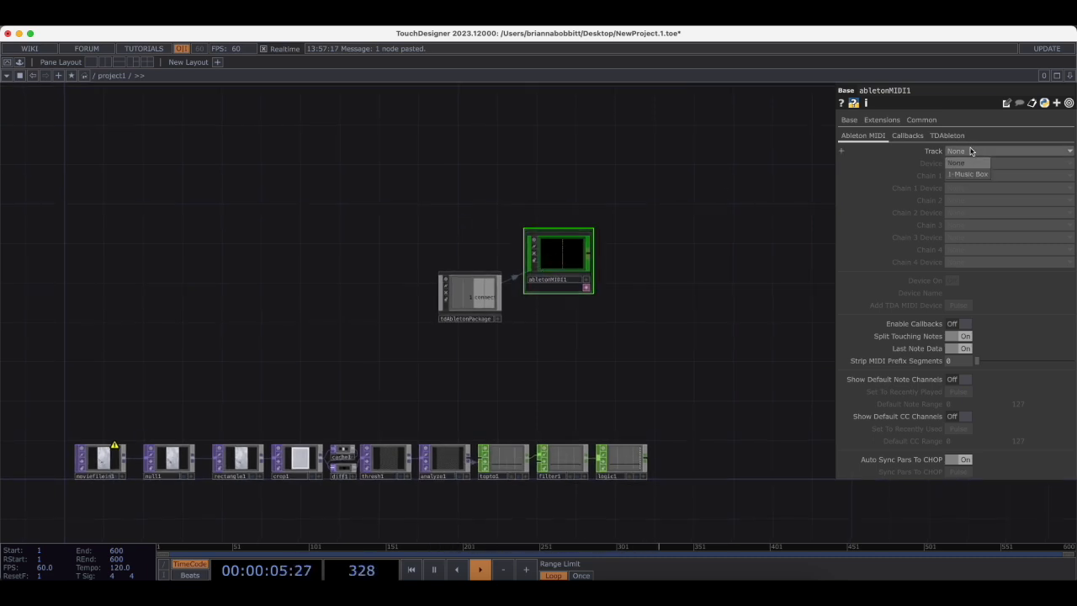
click(972, 176)
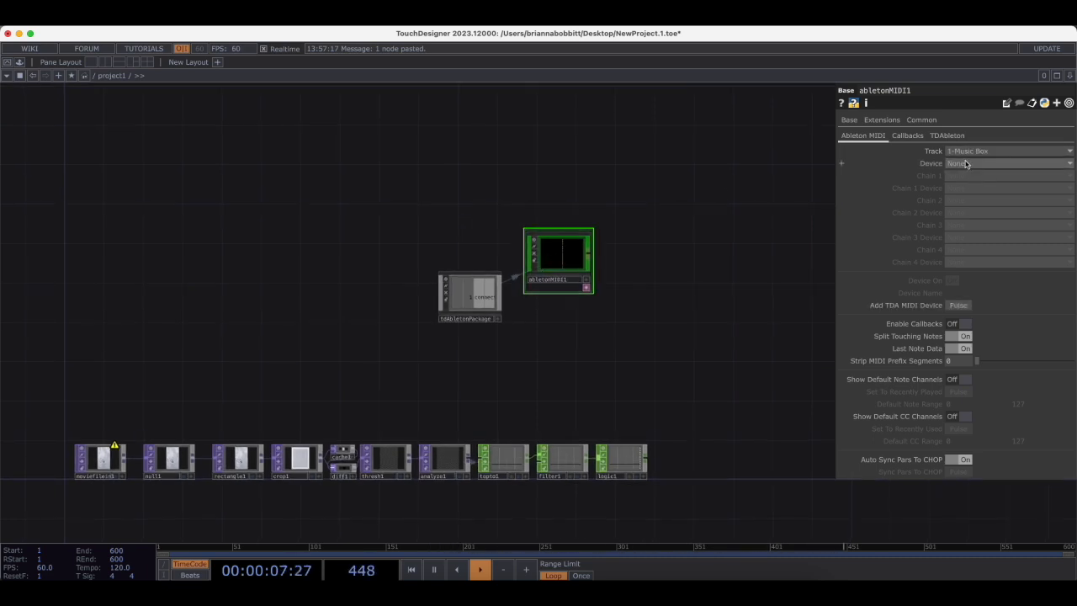
click(966, 164)
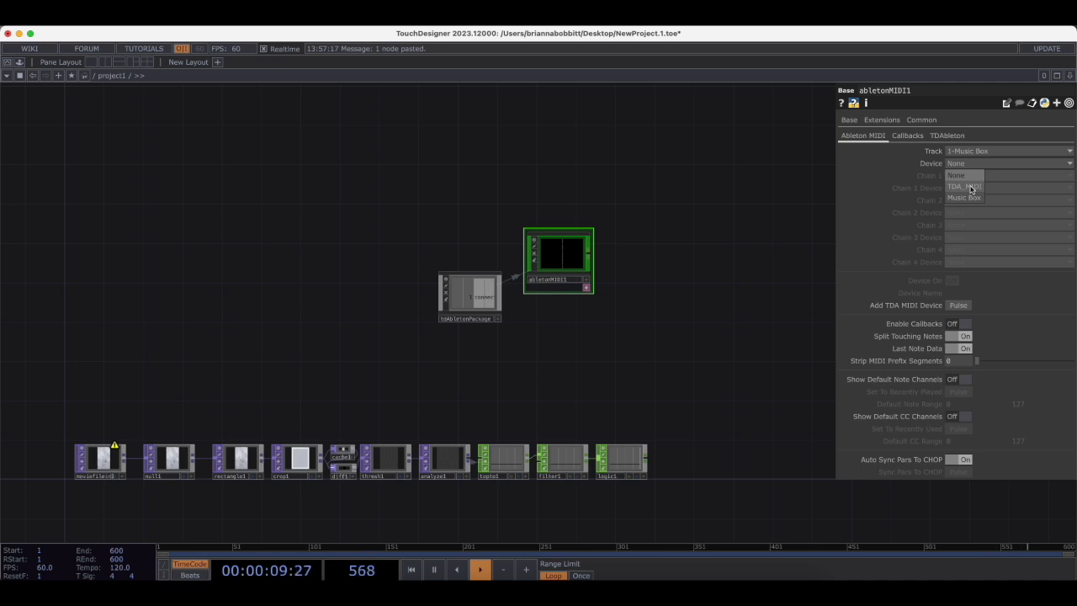
click(971, 187)
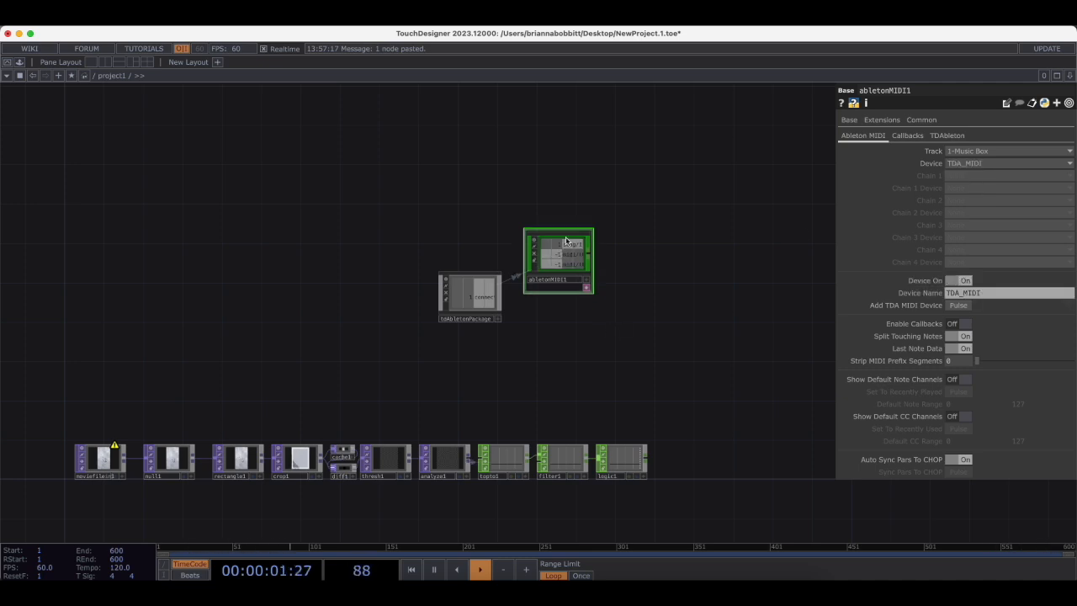
Add a CHOP Execute DAT connected to the output of logic1 at the end of the operator chain.
drag(655, 300, 674, 305)
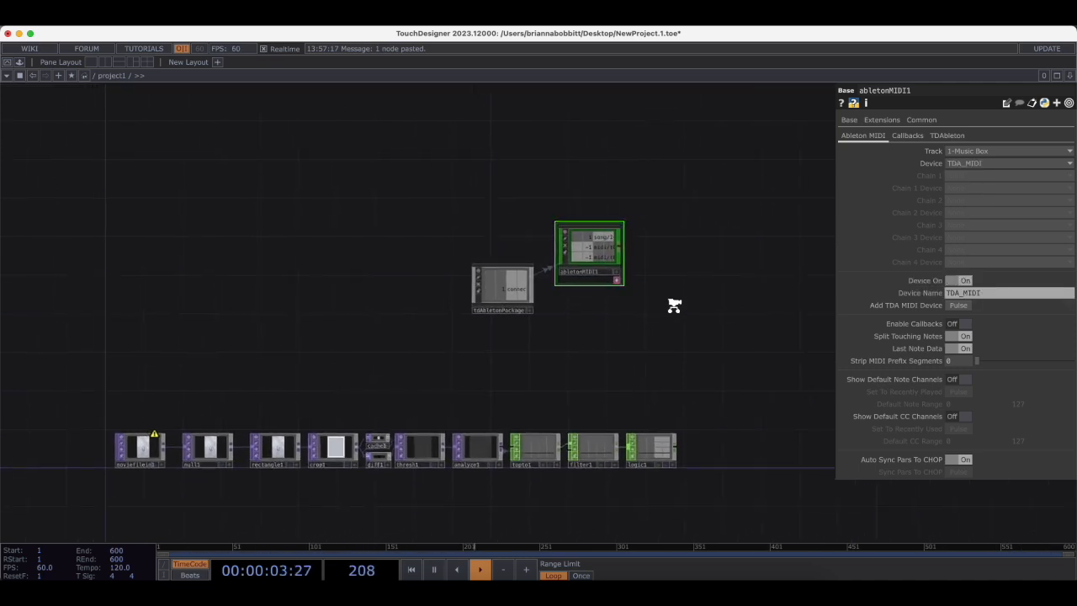
scroll(674, 311, up, 1)
key(Tab)
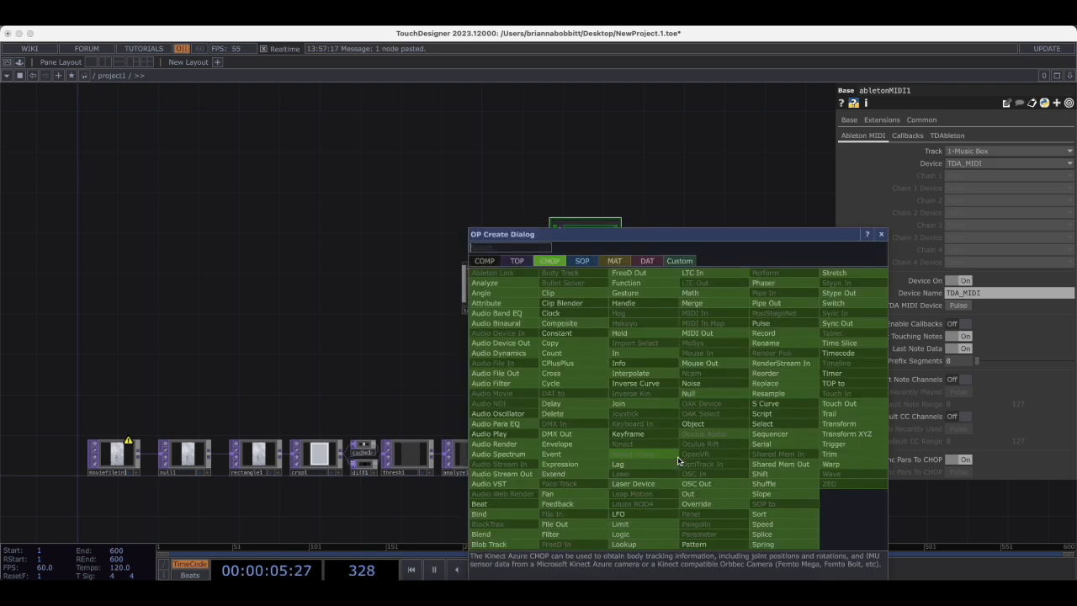
click(652, 264)
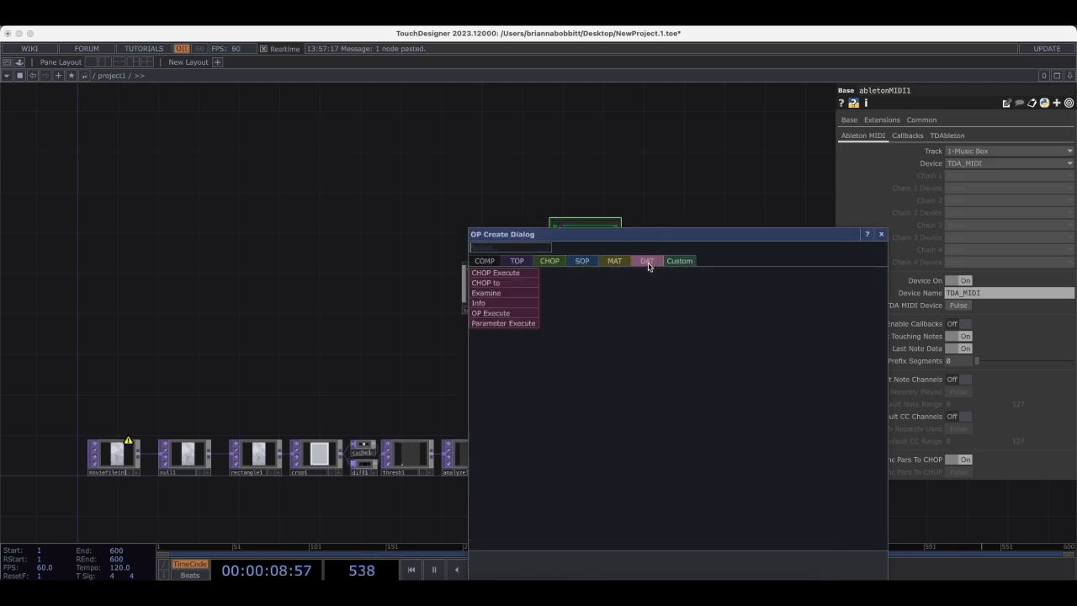
click(507, 278)
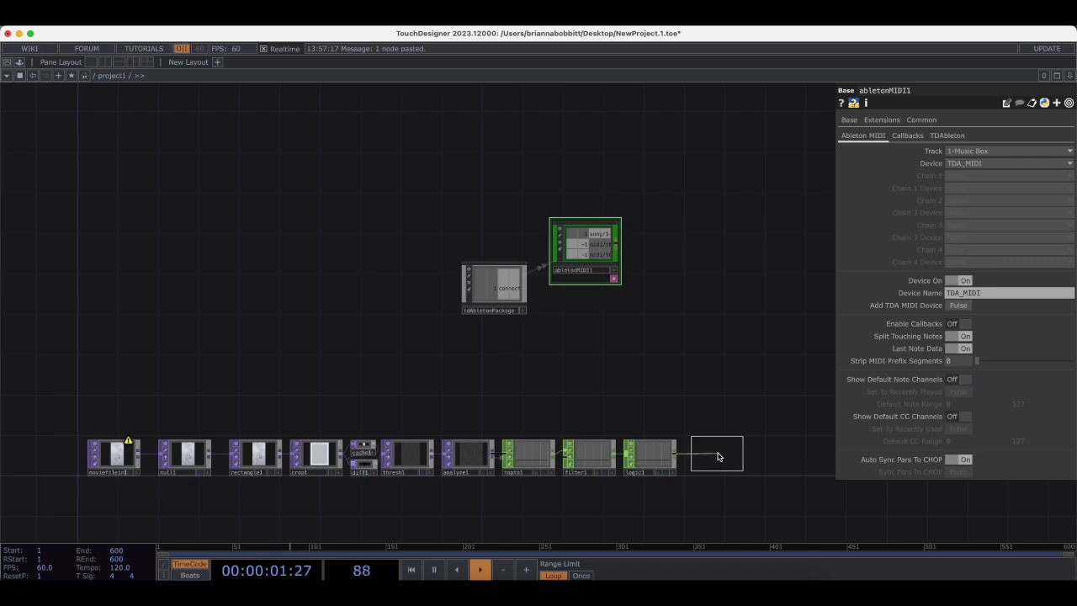
click(716, 458)
In the chopexec1 script, replace onOffToOn with onOffToOn and onOnToOff callbacks calling abletonMIDI1's SendMIDI with 'note', 60, 100 and 'note', 60, 0.
scroll(748, 443, up, 5)
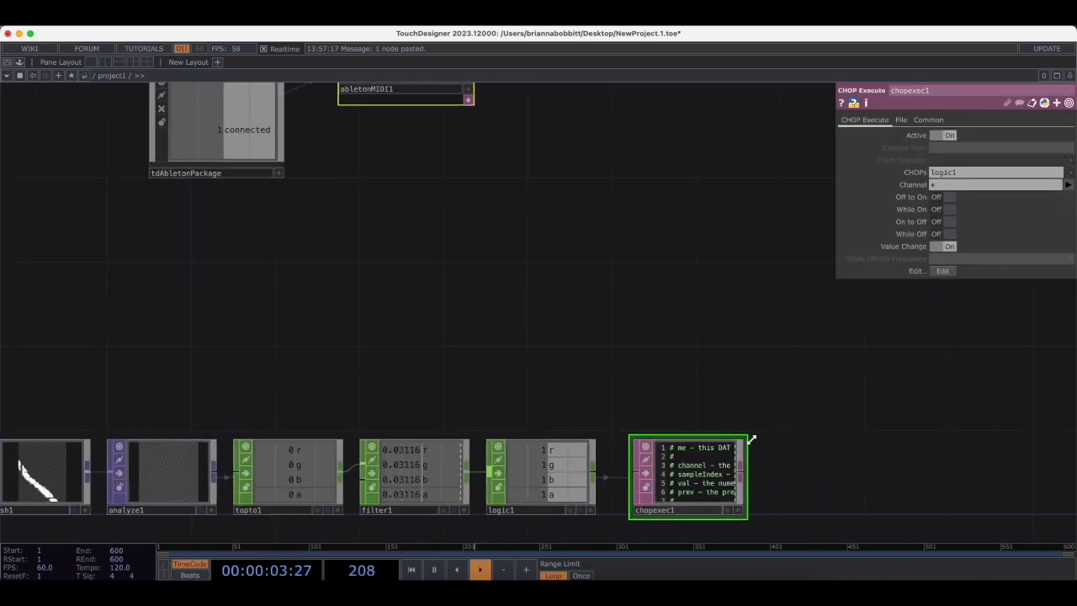
scroll(755, 401, up, 8)
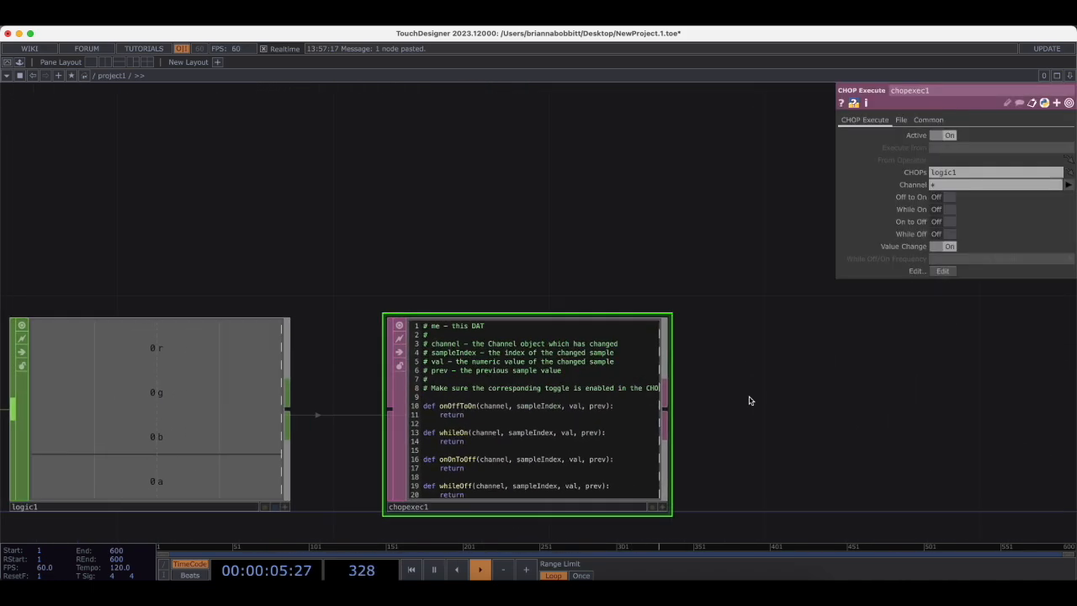
scroll(745, 312, up, 2)
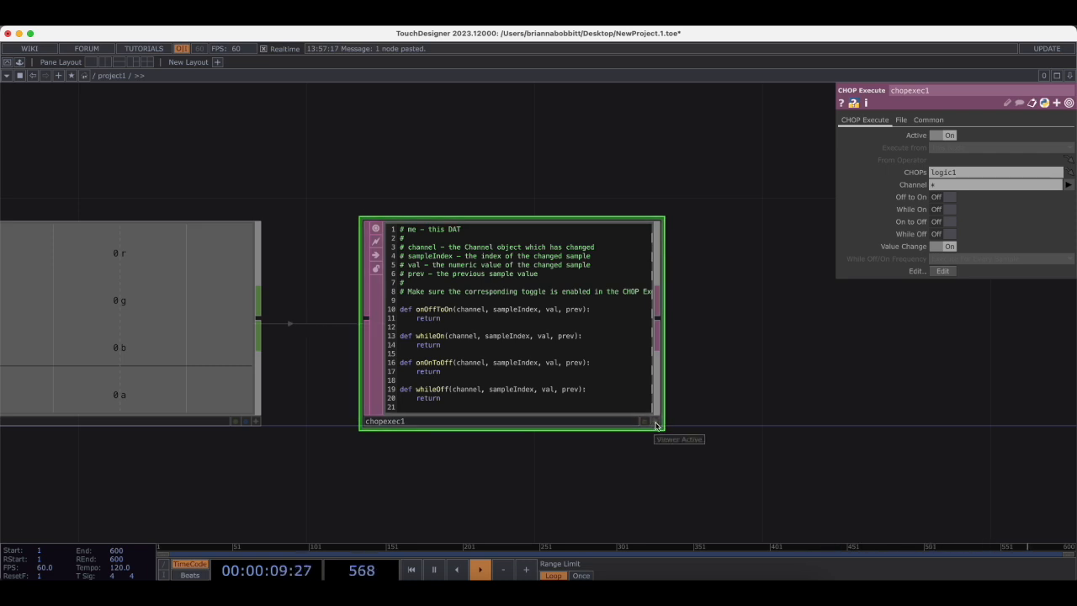
click(656, 423)
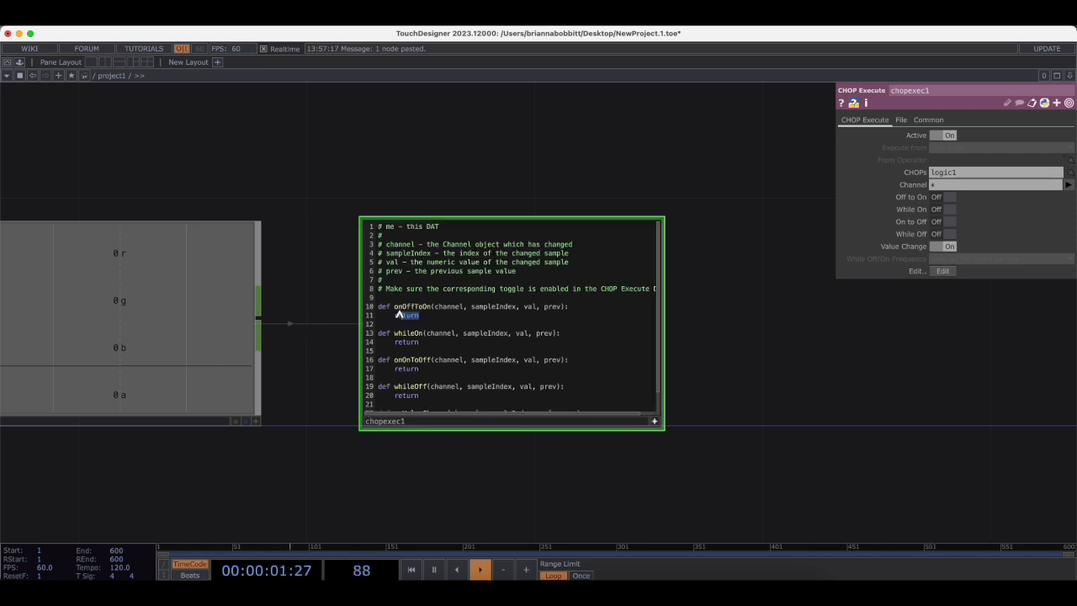
drag(399, 314, 380, 310)
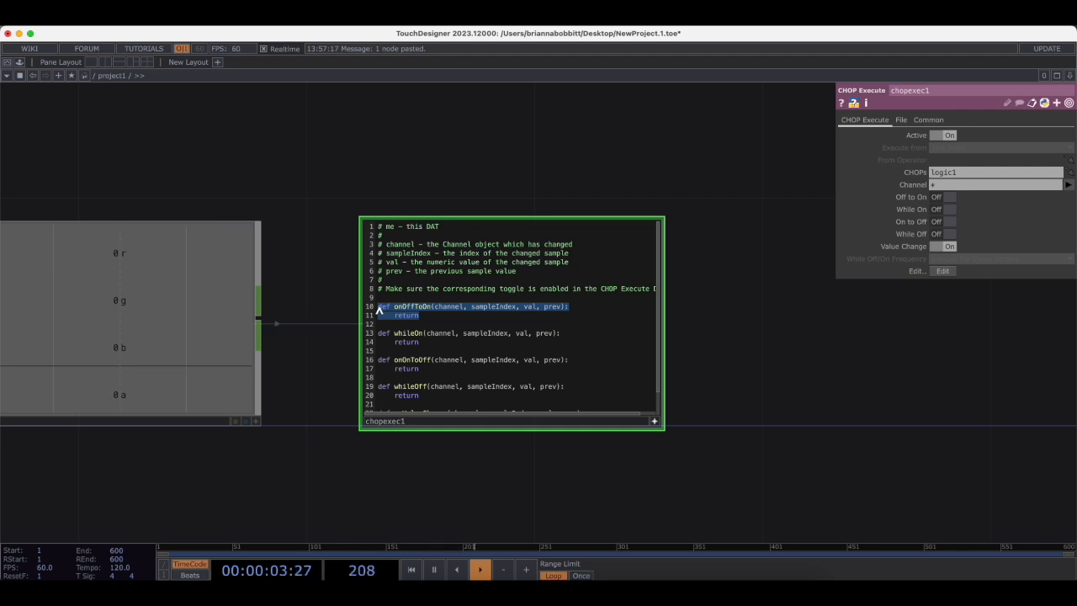
text(def onOffToOn(channel, sampleIndex, val, prev):     # This "depresses" the key     op('abletonMIDI1').SendMIDI('note', 60, 100)     return  def onOnToOff(channel, sampleIndex, val, prev):     # This "releases" the key only when the logic drops to 0     op('abletonMIDI1').SendMIDI('note', 60, 0)     return)
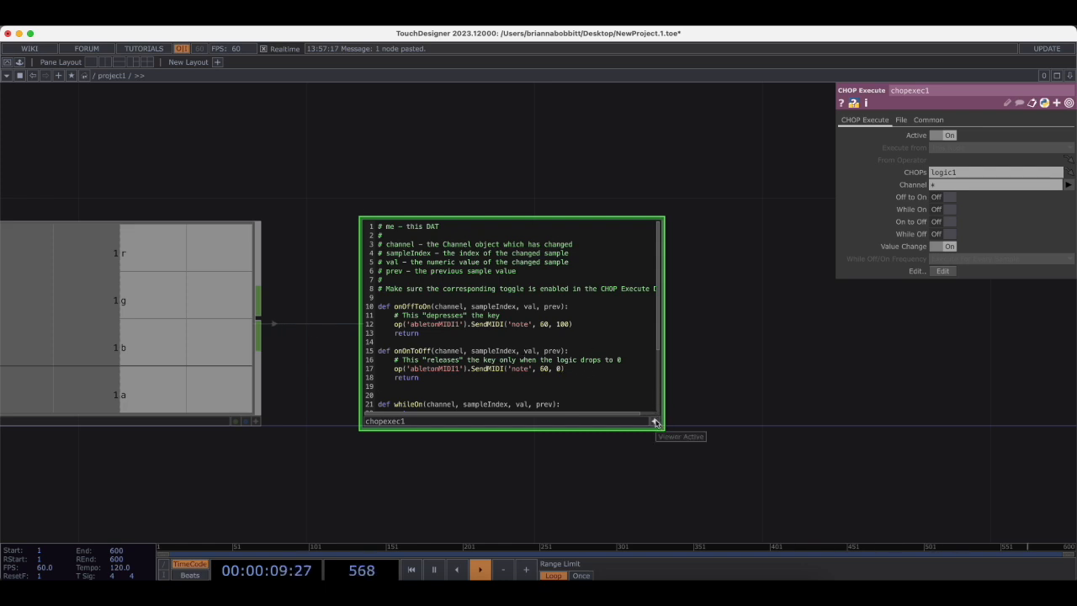
Turn on the Off to On callback for the CHOP Execute operator.
scroll(655, 422, down, 3)
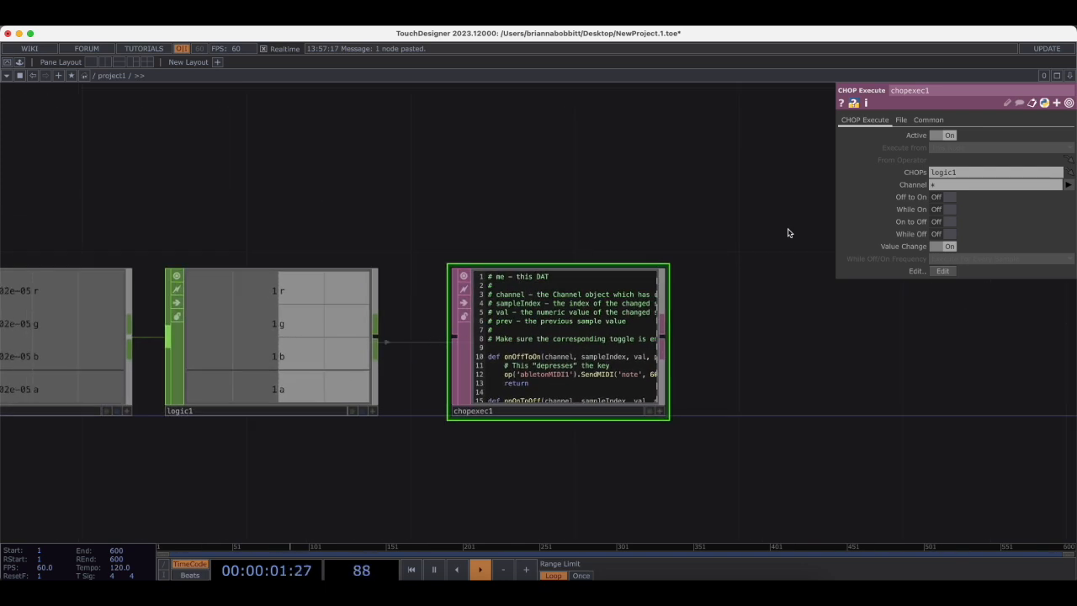
scroll(788, 233, down, 6)
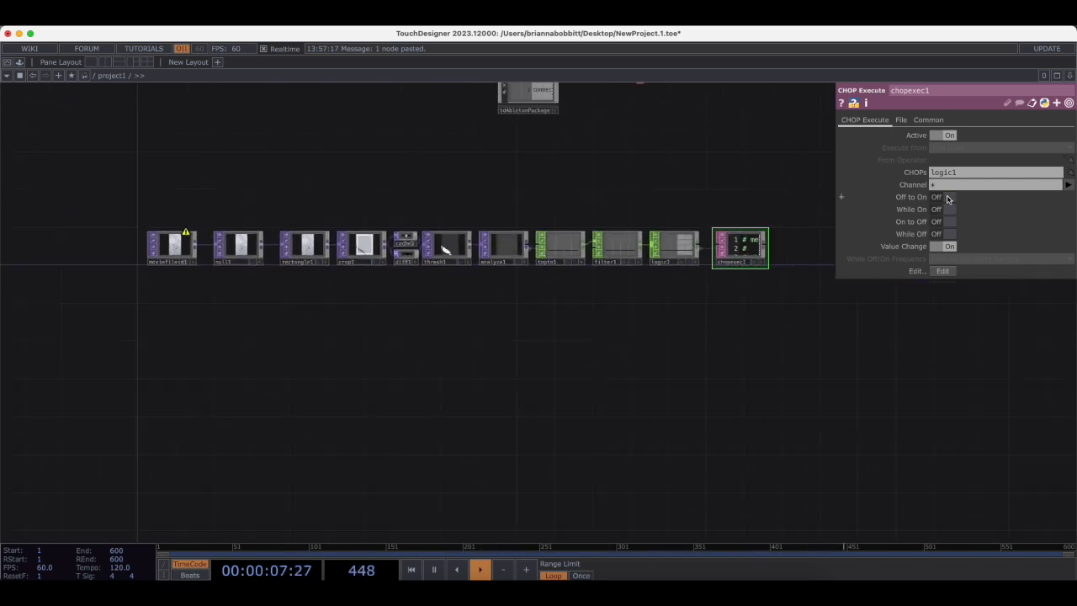
click(947, 199)
scroll(732, 207, up, 5)
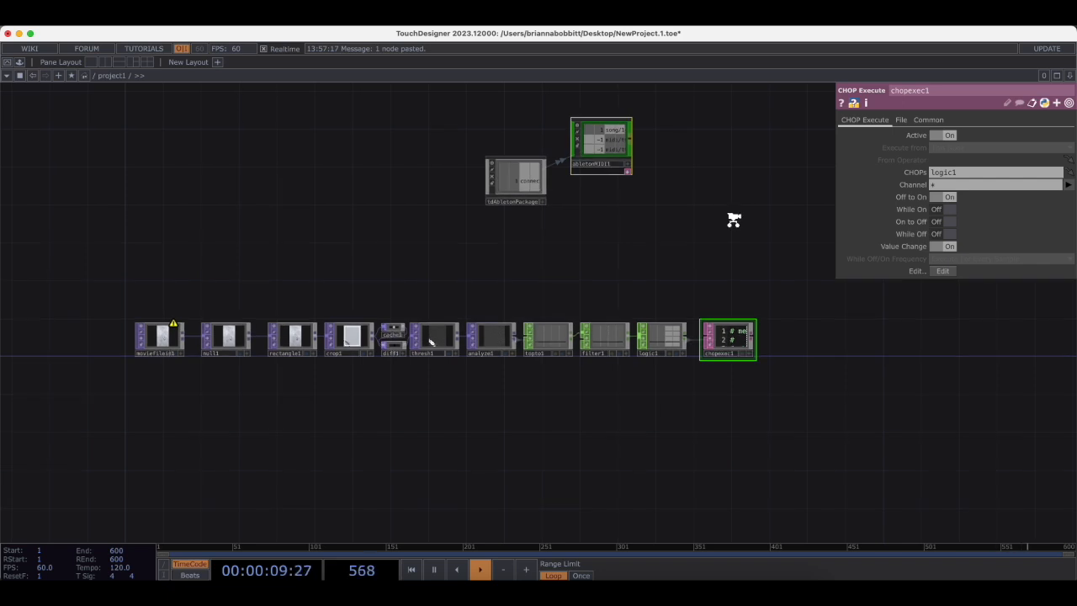
scroll(734, 219, up, 2)
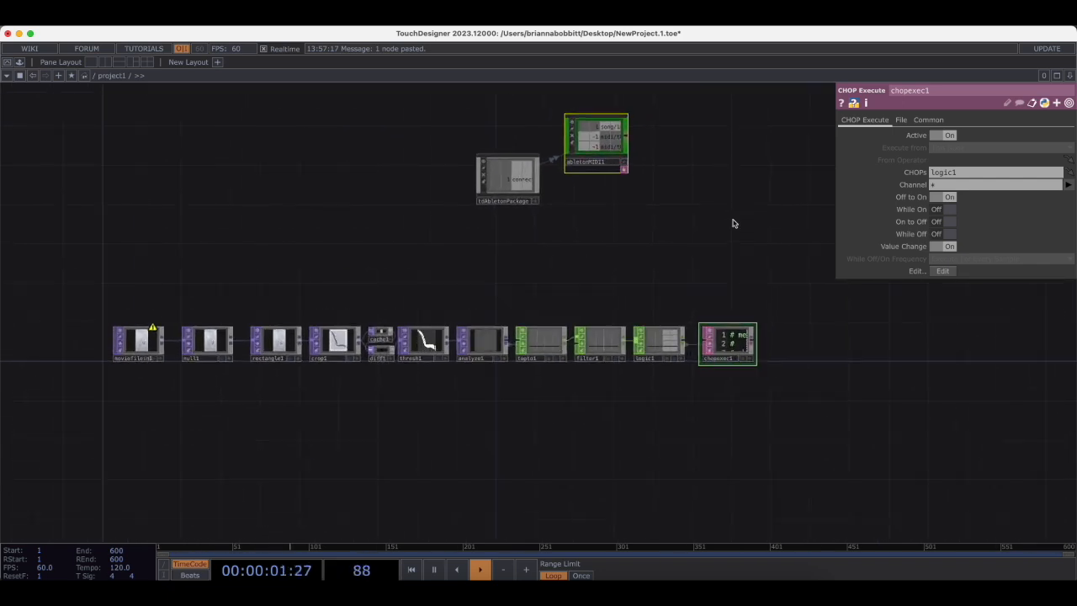
scroll(733, 223, up, 1)
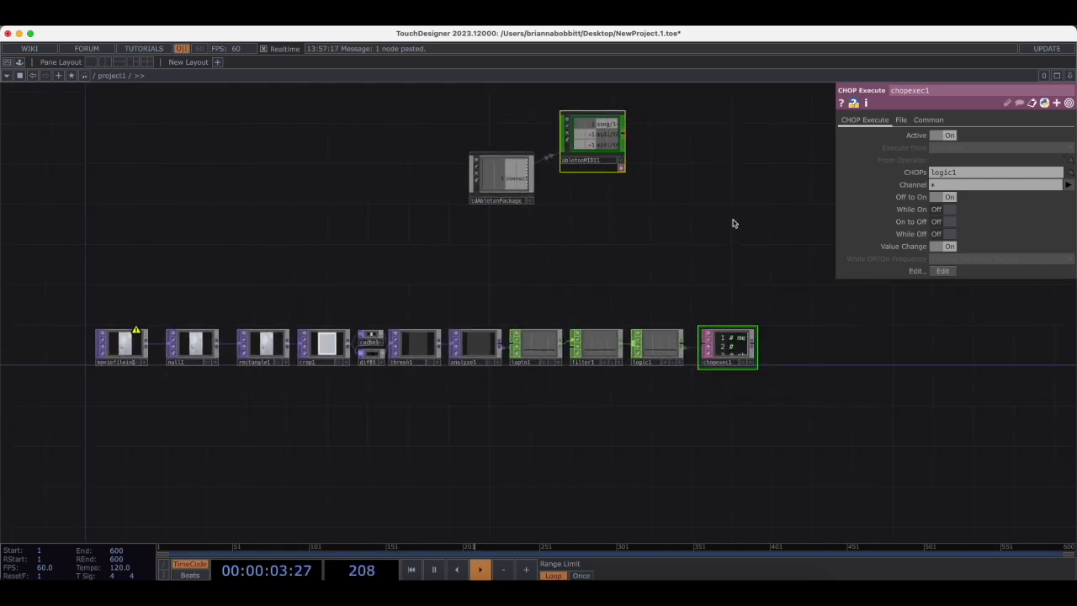
scroll(733, 223, down, 1)
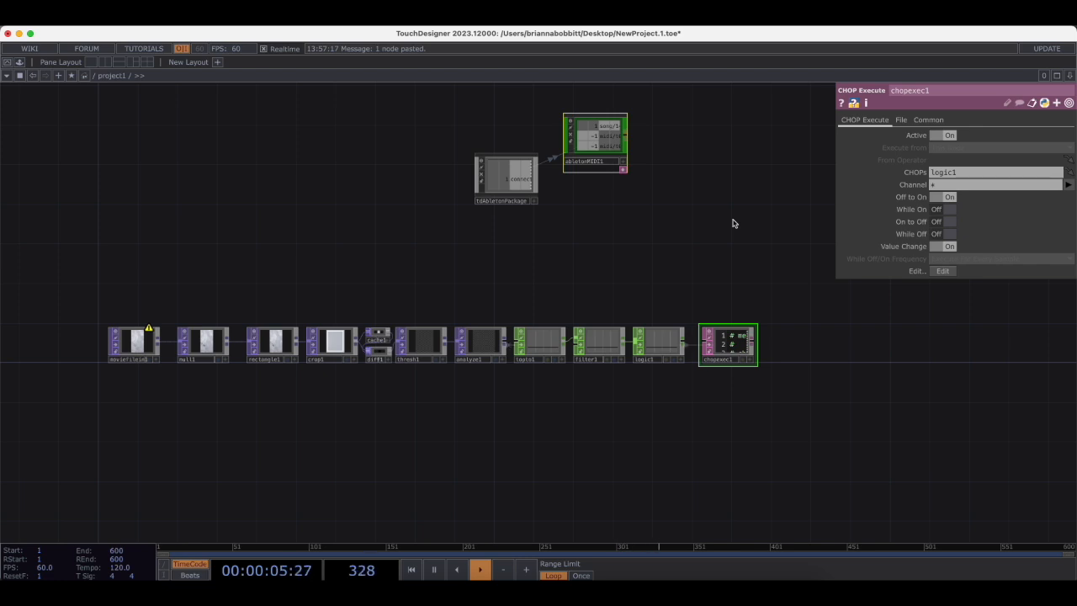
scroll(732, 223, up, 2)
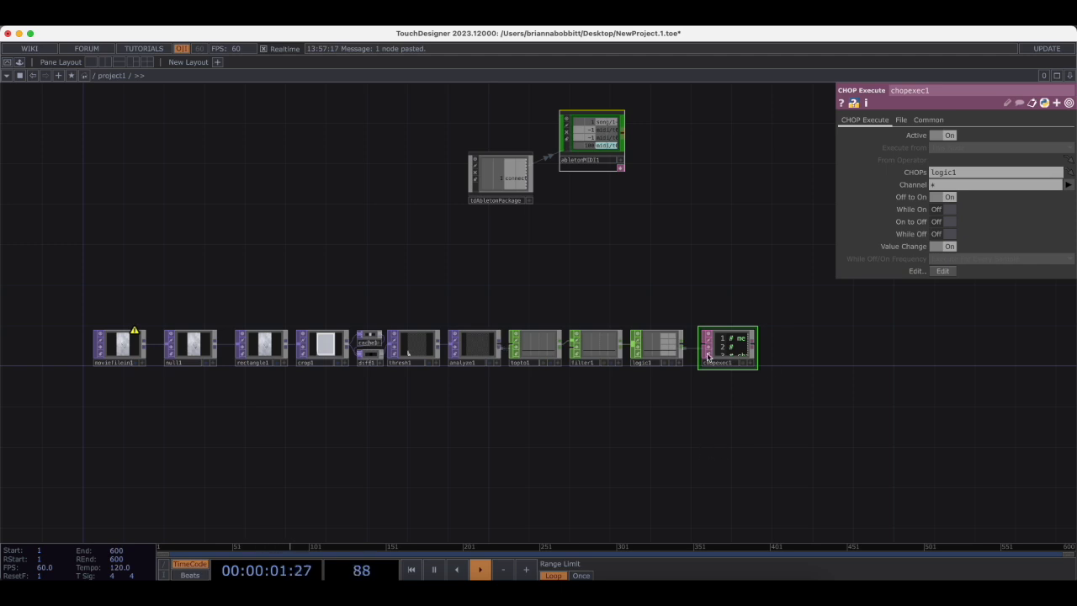
scroll(703, 240, up, 1)
scroll(572, 258, up, 2)
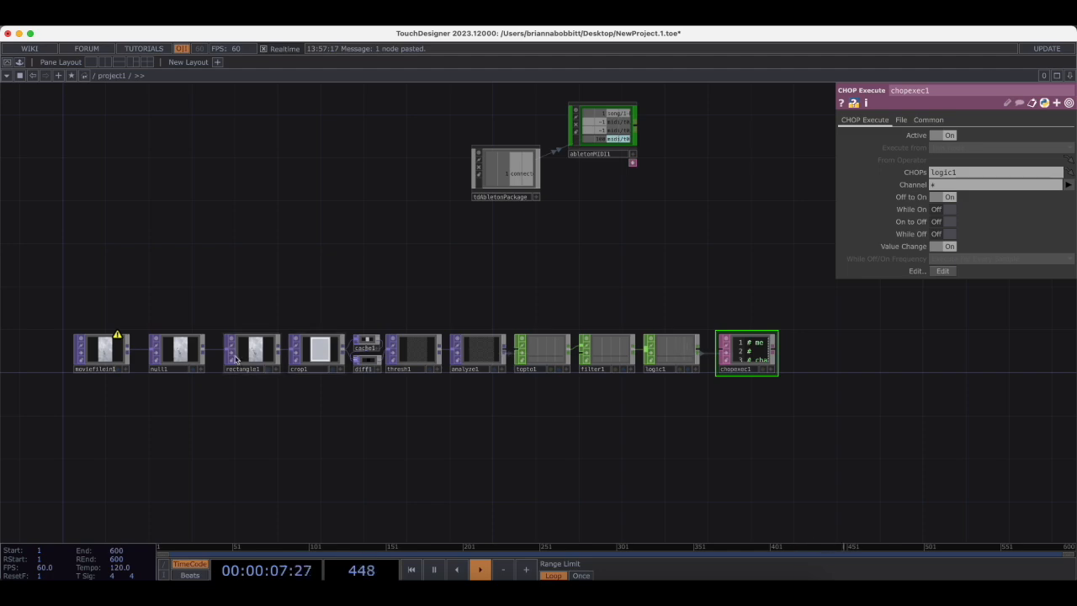
Show rectangle1's output behind the network to examine the moving video against the detection rectangle, and hide it again.
scroll(235, 357, up, 3)
scroll(312, 380, up, 2)
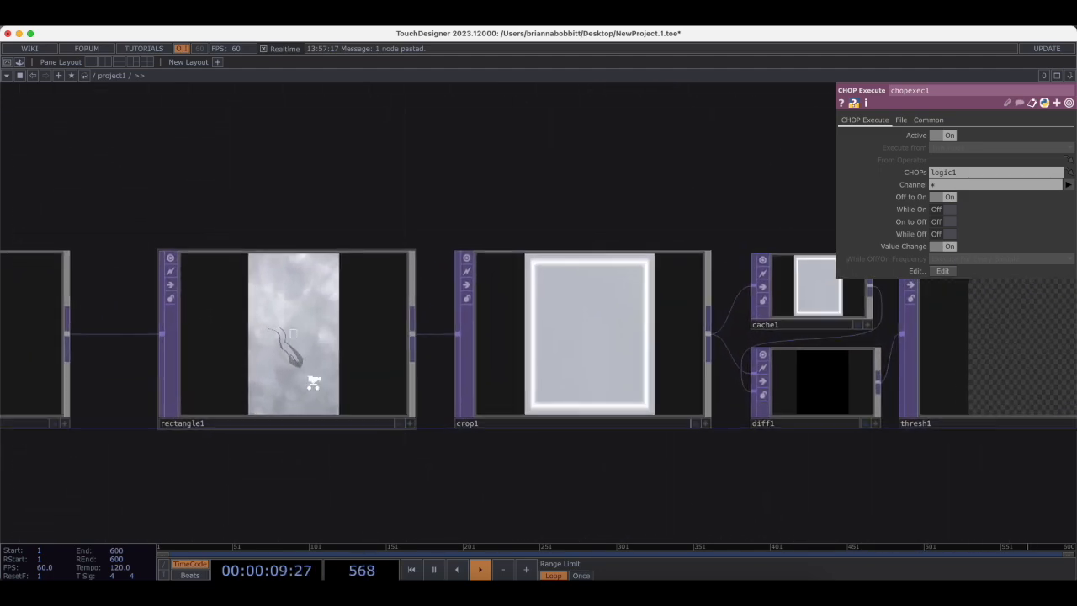
click(401, 422)
scroll(405, 426, down, 5)
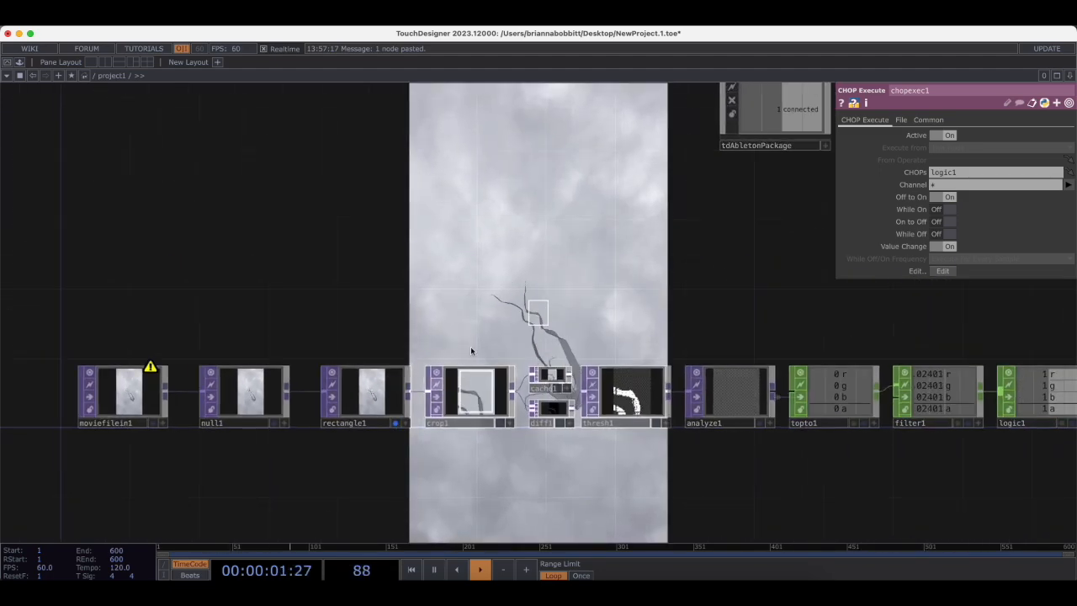
drag(511, 332, 413, 376)
scroll(542, 312, down, 1)
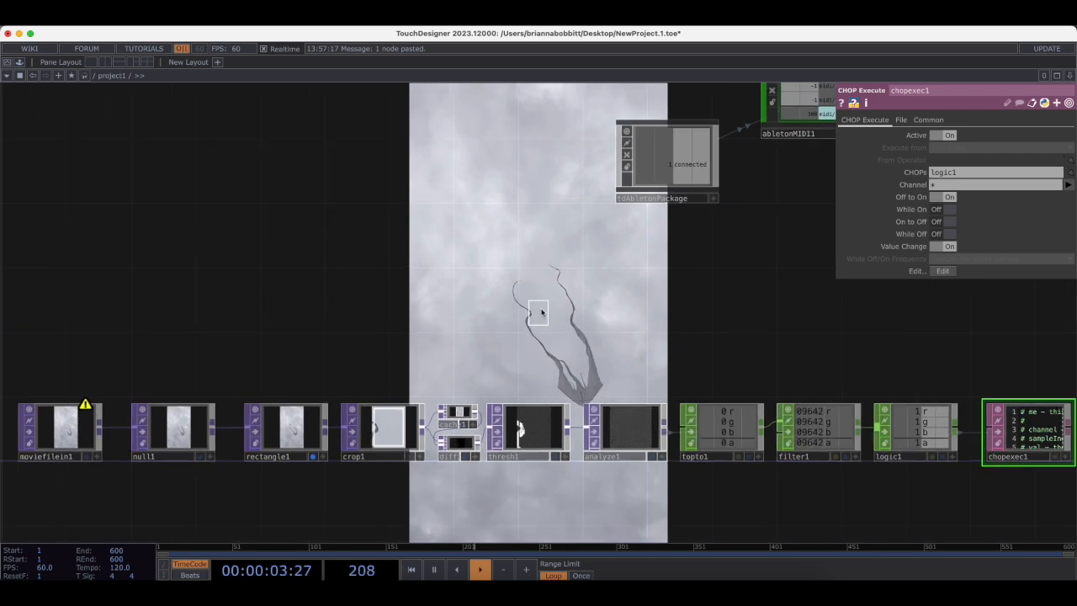
drag(542, 312, 539, 294)
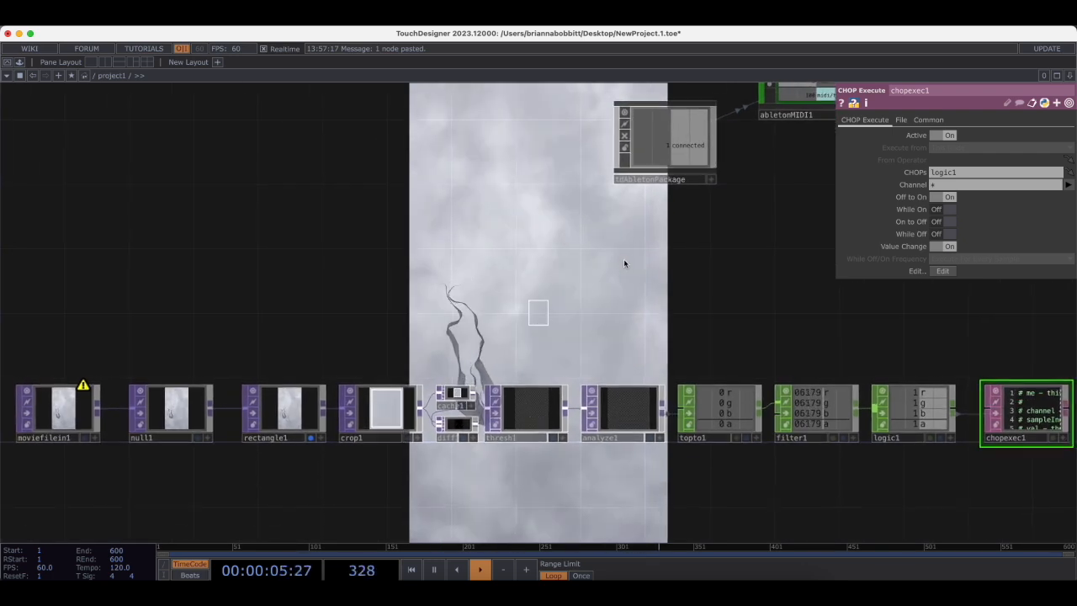
click(311, 437)
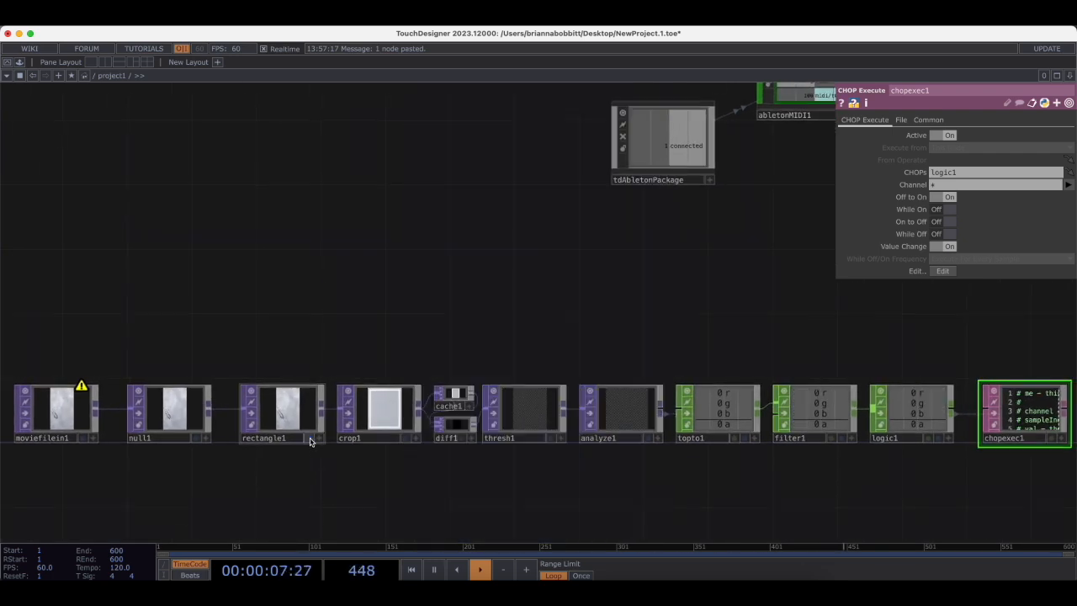
Duplicate the operator chain from rectangle1 through chopexec1 and place the copy as a second row below the original.
scroll(319, 284, down, 4)
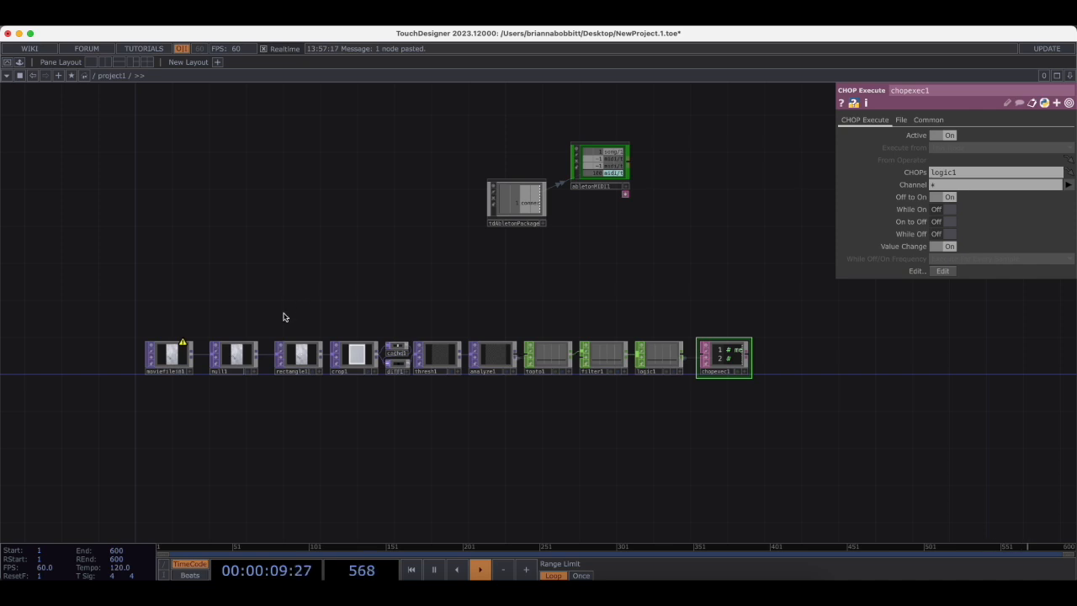
drag(345, 394, 730, 393)
key(super+c)
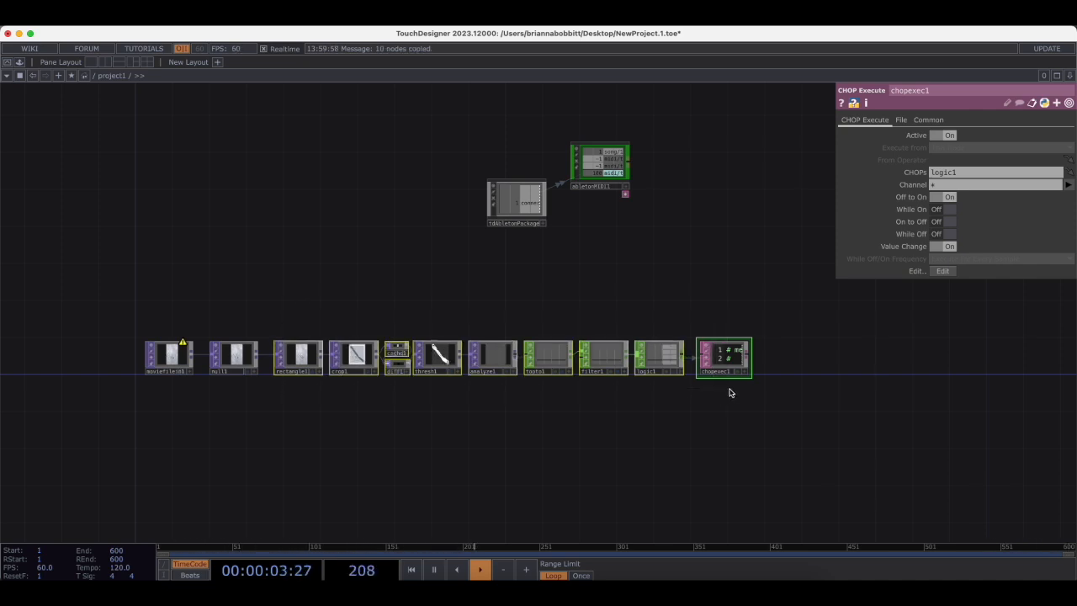
key(super+v)
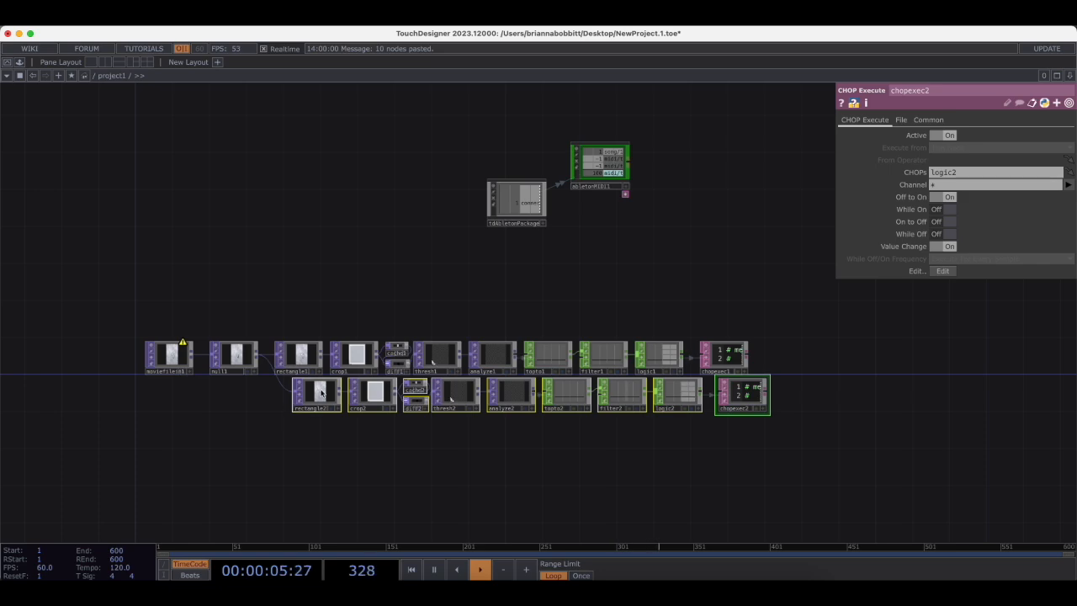
drag(320, 392, 300, 410)
Set the vertical Center of rectangle2 to -0.05.
scroll(303, 410, up, 5)
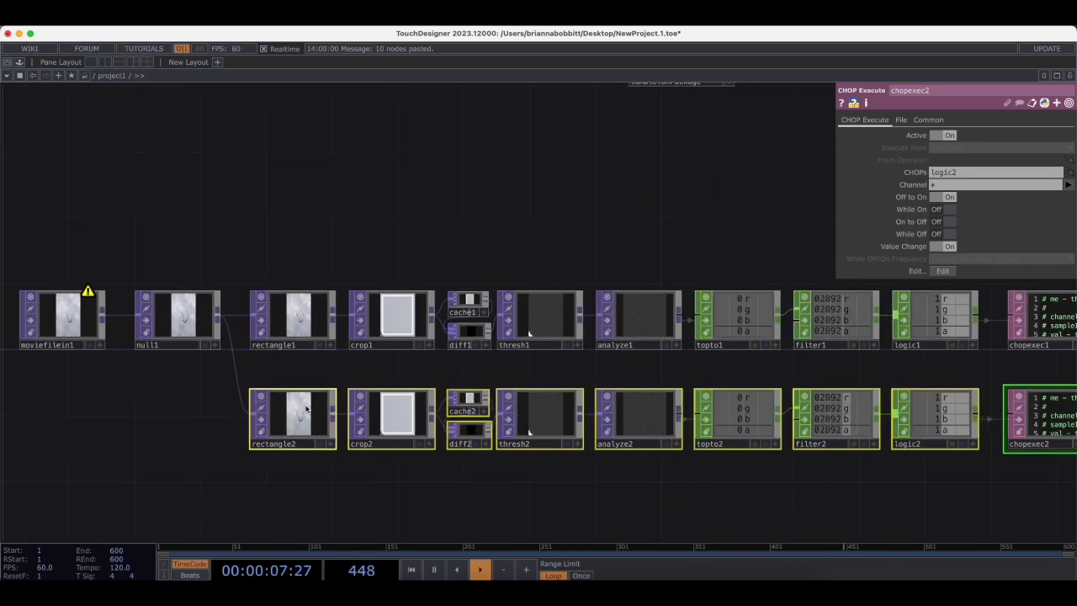
scroll(309, 410, up, 3)
click(333, 356)
scroll(332, 355, up, 3)
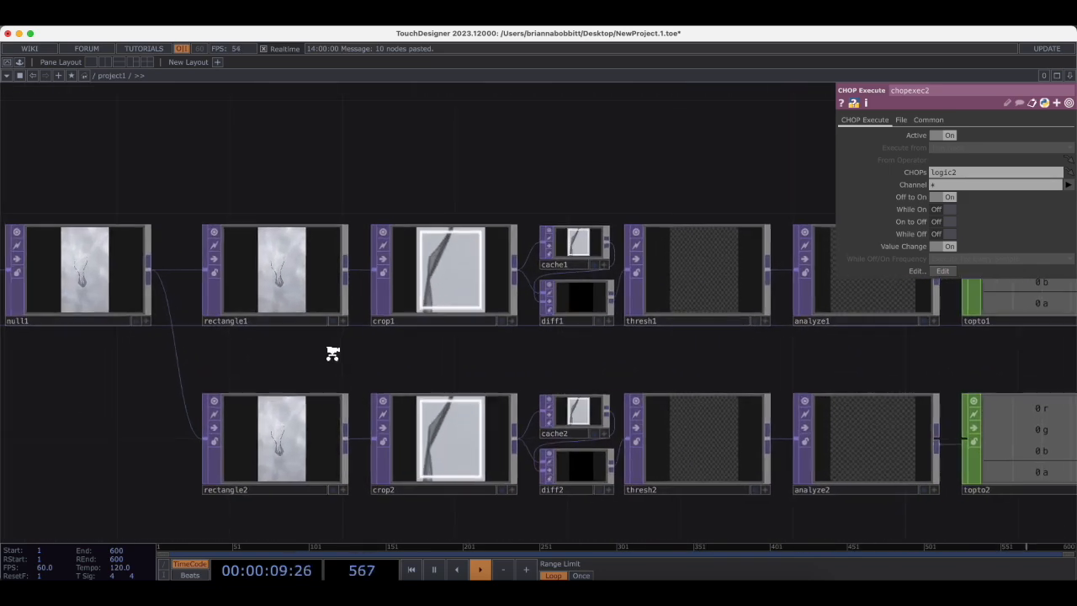
scroll(330, 353, up, 2)
click(278, 452)
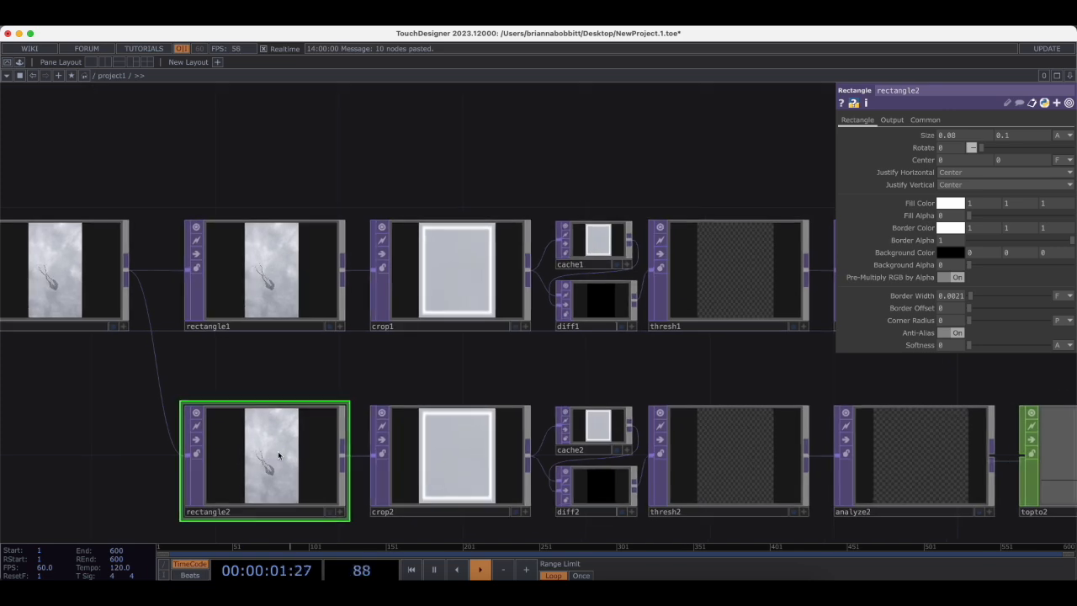
scroll(280, 444, up, 4)
drag(400, 358, 492, 230)
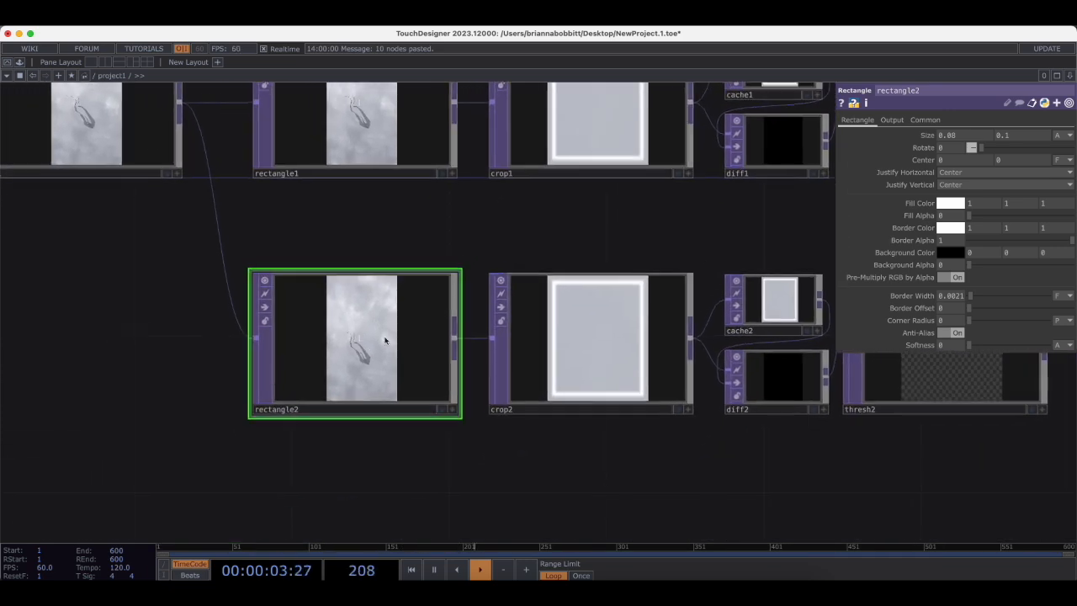
scroll(384, 340, up, 4)
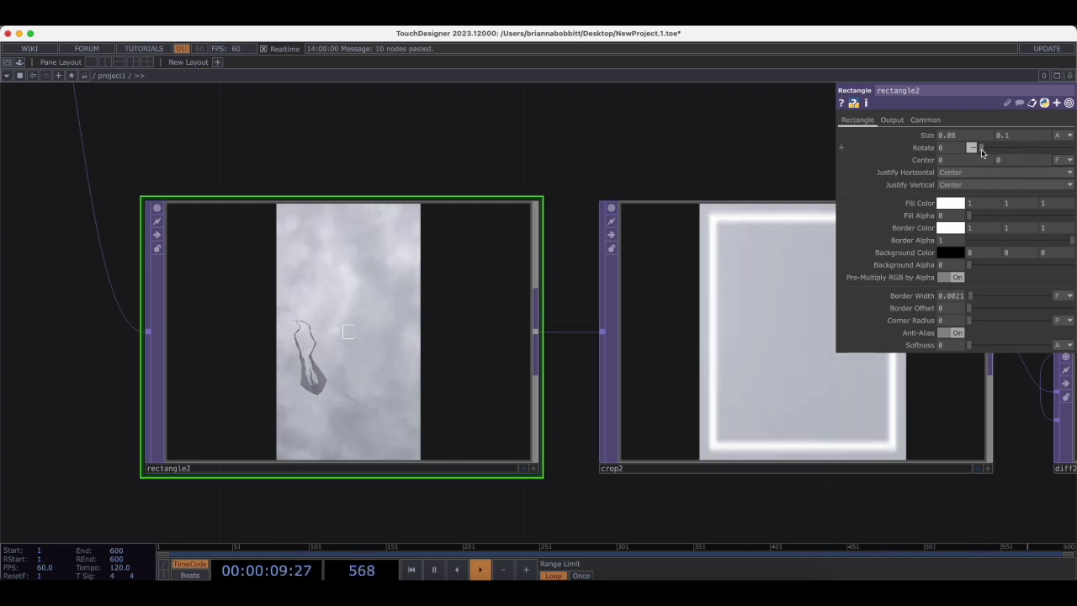
middle_click(1004, 163)
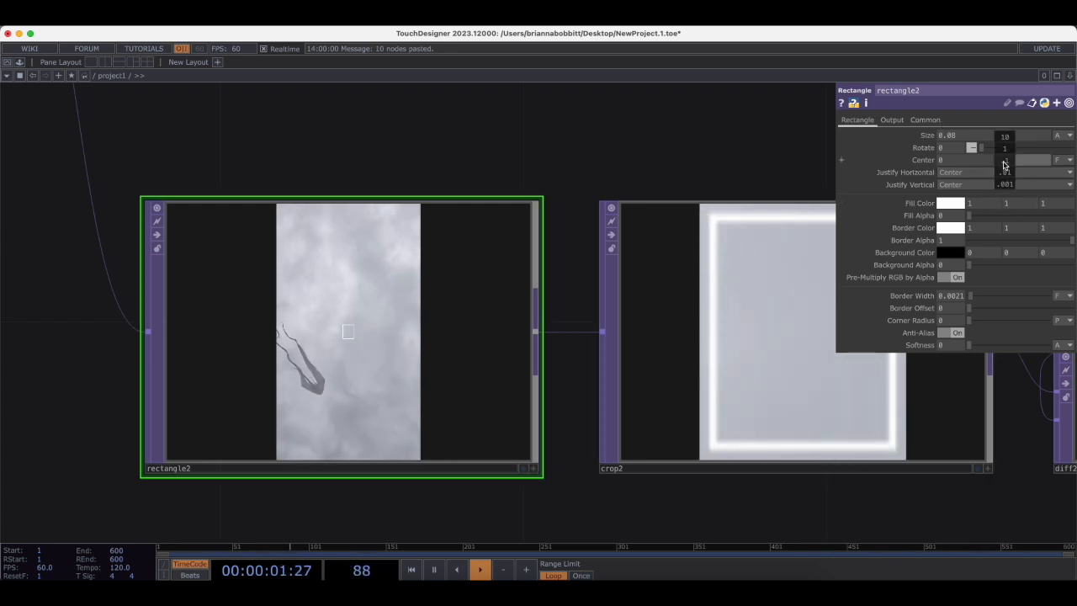
middle_drag(1003, 178, 964, 175)
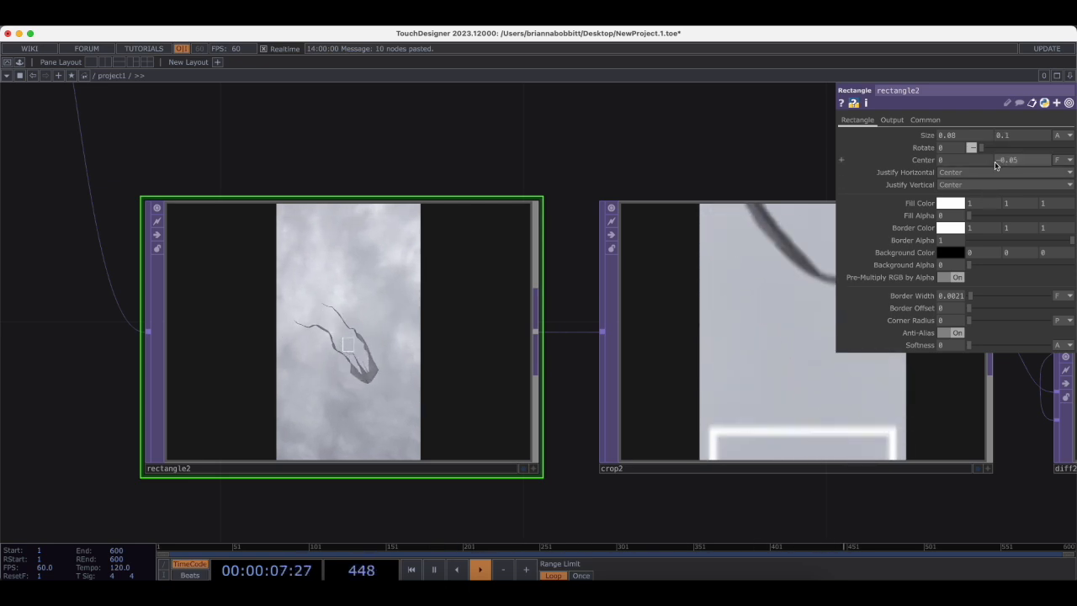
Set the horizontal Center of rectangle2 to -0.2 and its Size to 0.05 by 0.07.
mouse_move(963, 160)
middle_down()
mouse_move(964, 149)
mouse_move(938, 147)
mouse_move(961, 145)
middle_up()
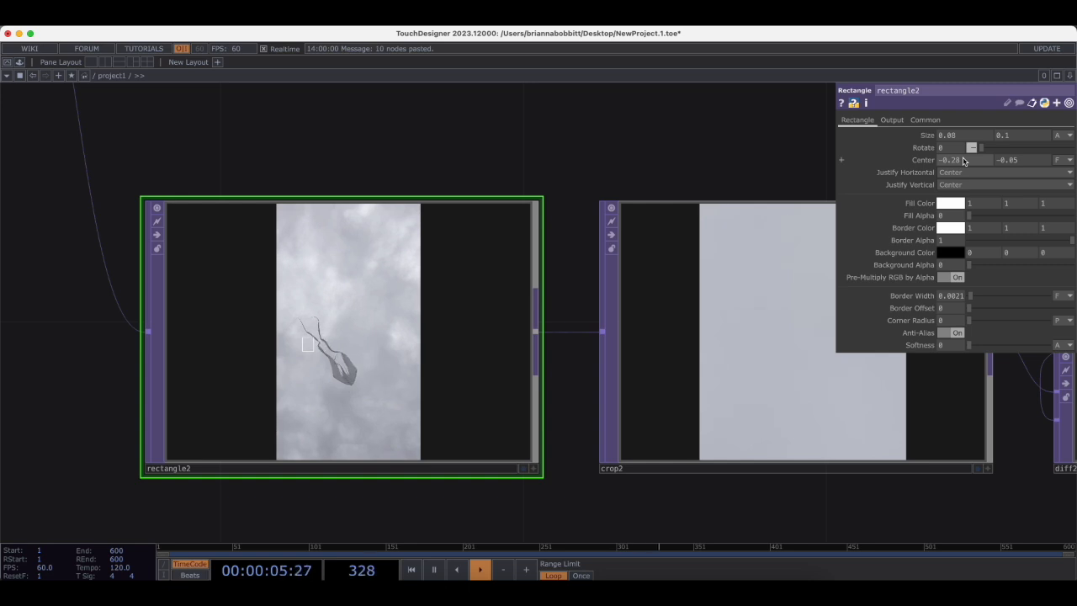
middle_drag(963, 160, 963, 161)
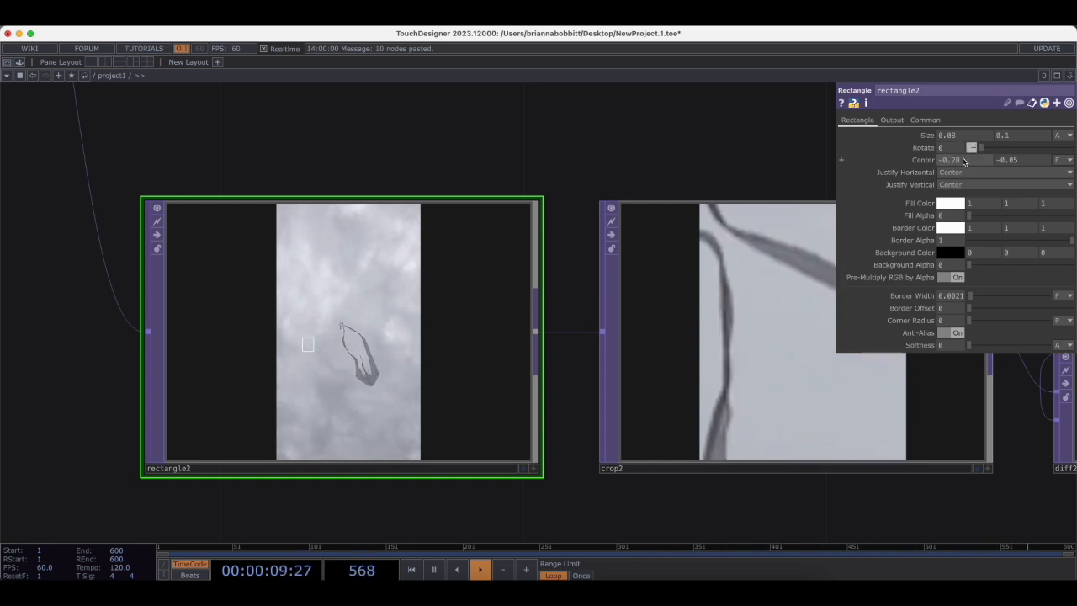
mouse_move(963, 161)
middle_down()
mouse_move(971, 147)
mouse_move(963, 160)
middle_up()
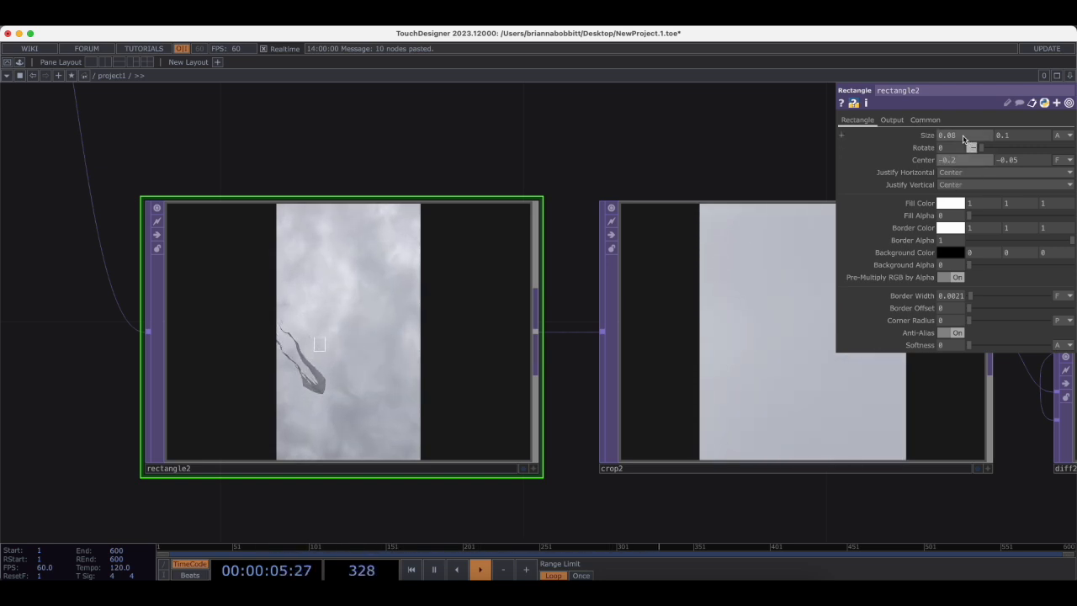
middle_drag(964, 139, 957, 124)
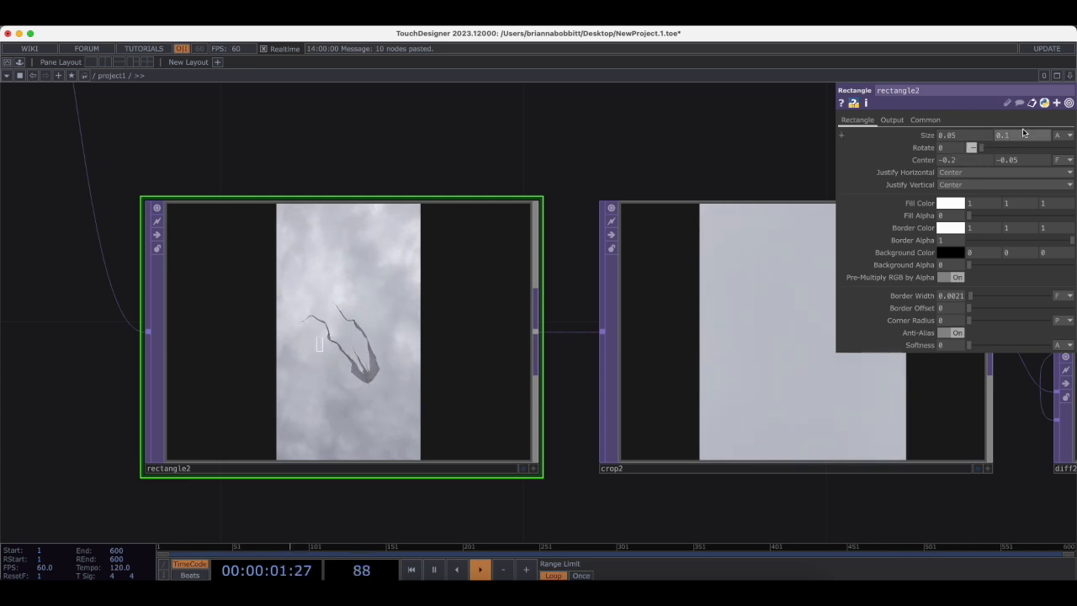
mouse_move(1023, 133)
middle_down()
mouse_move(1020, 115)
mouse_move(1021, 130)
middle_up()
Crop crop2 to the second rectangle with Crop Left 0.278, Crop Right 0.324, Crop Bottom 0.43 and Crop Top 0.464, and hide the parameters.
scroll(770, 141, down, 5)
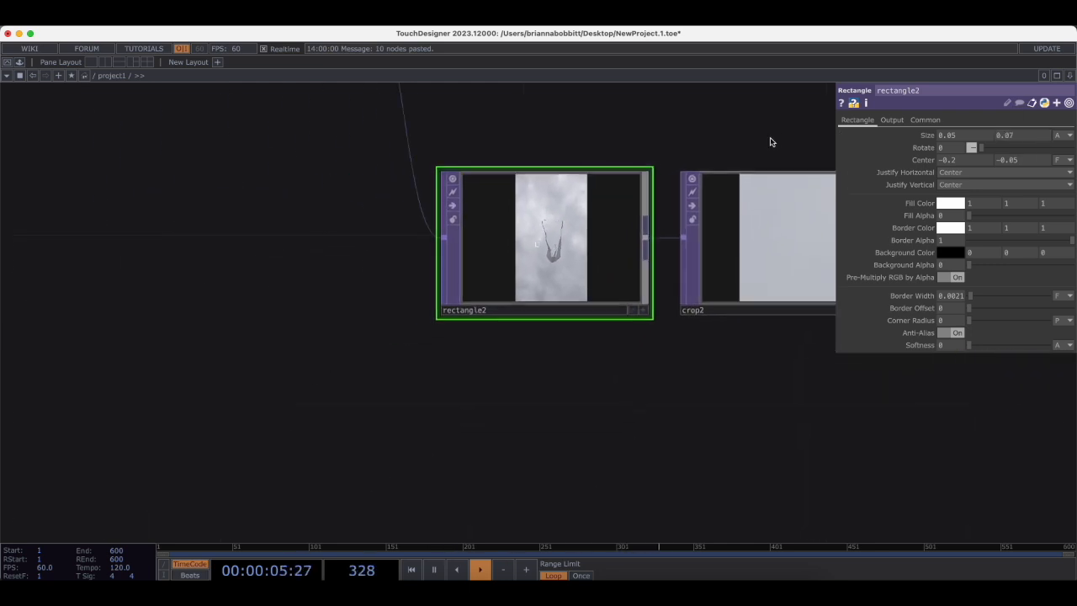
scroll(771, 142, down, 5)
drag(775, 138, 531, 271)
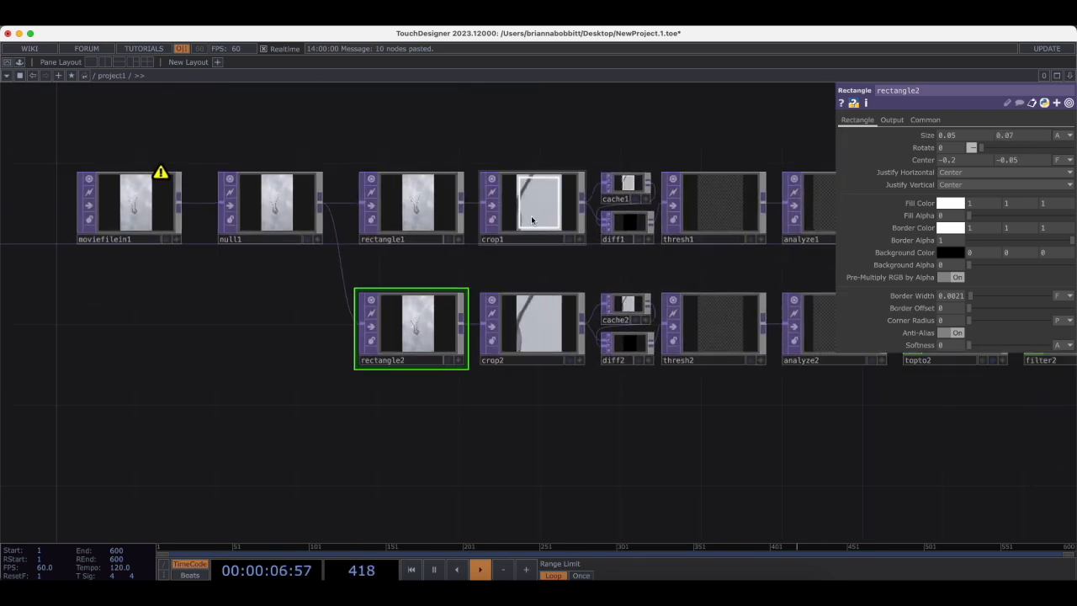
click(546, 320)
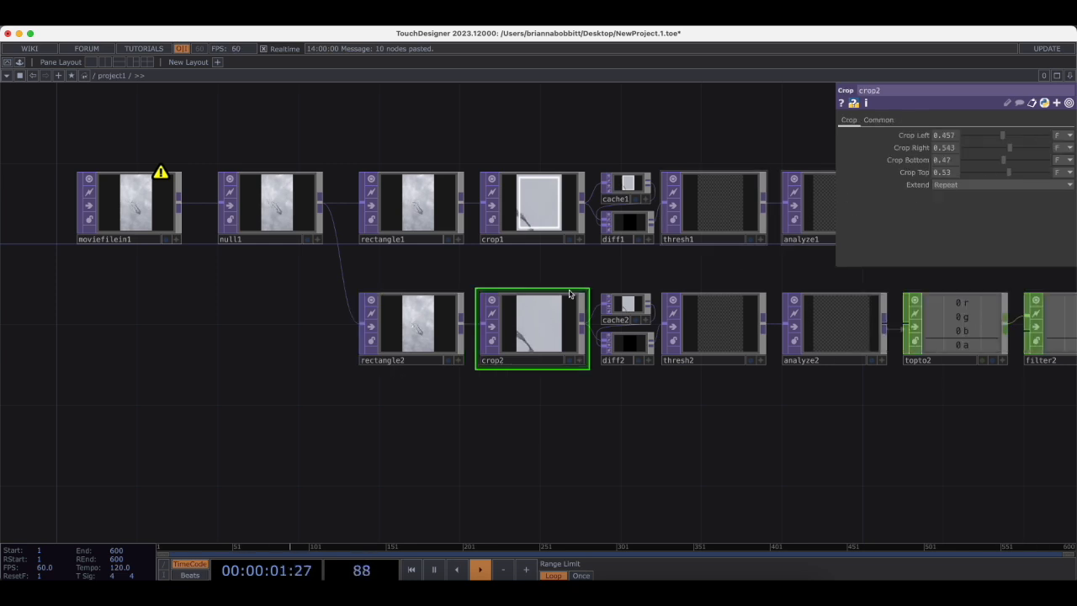
scroll(404, 311, up, 5)
drag(517, 201, 392, 187)
drag(1003, 137, 1006, 175)
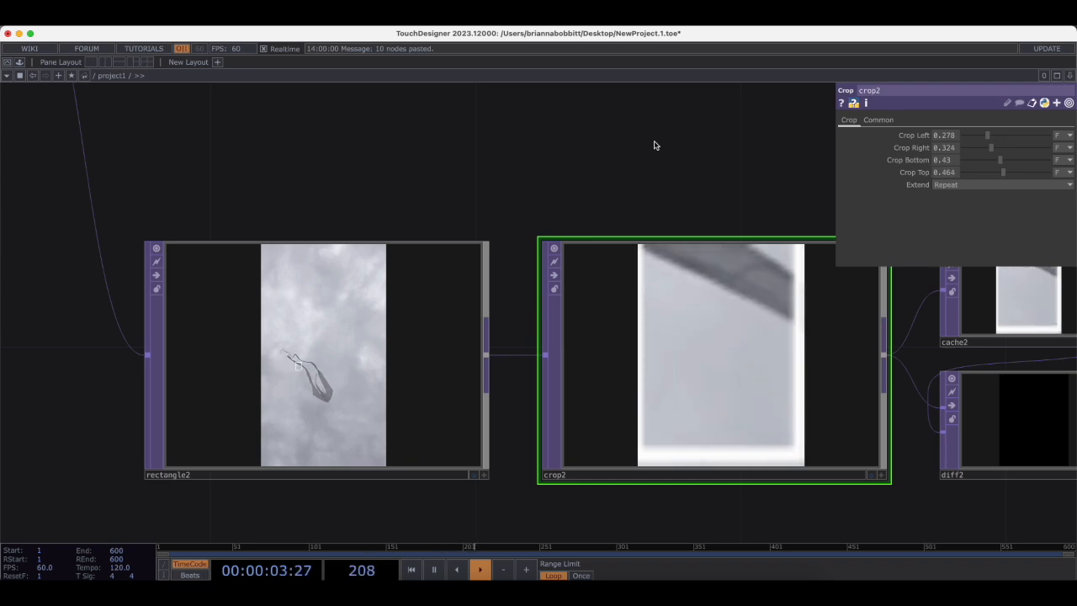
key(p)
In the chopexec2 script, change the note number to 83 in the SendMIDI calls of both onOffToOn and onOnToOff.
scroll(656, 146, down, 10)
drag(743, 222, 567, 269)
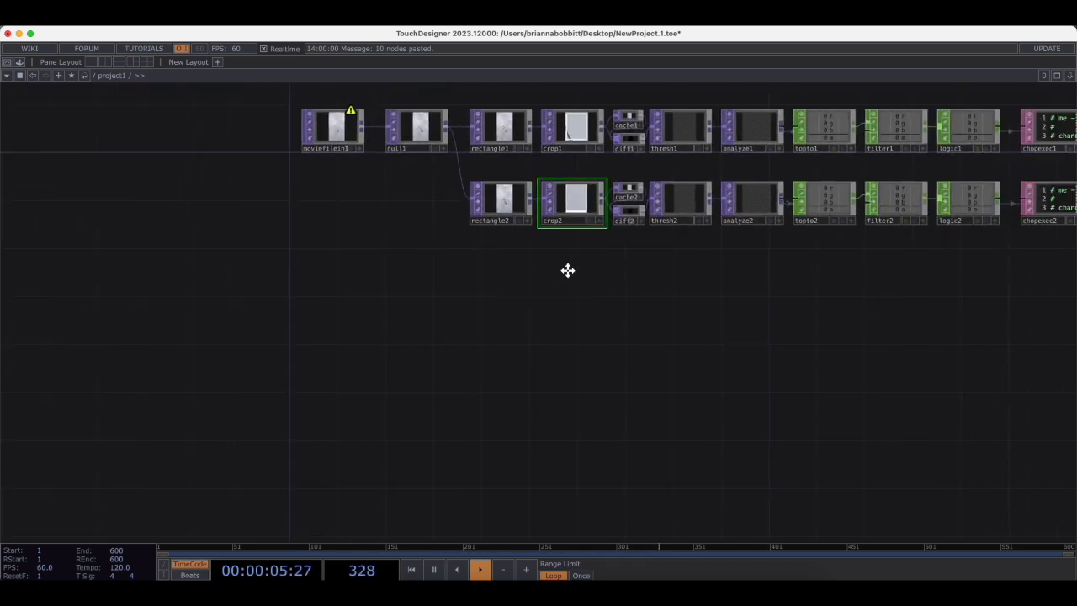
drag(864, 292, 693, 313)
scroll(802, 235, up, 10)
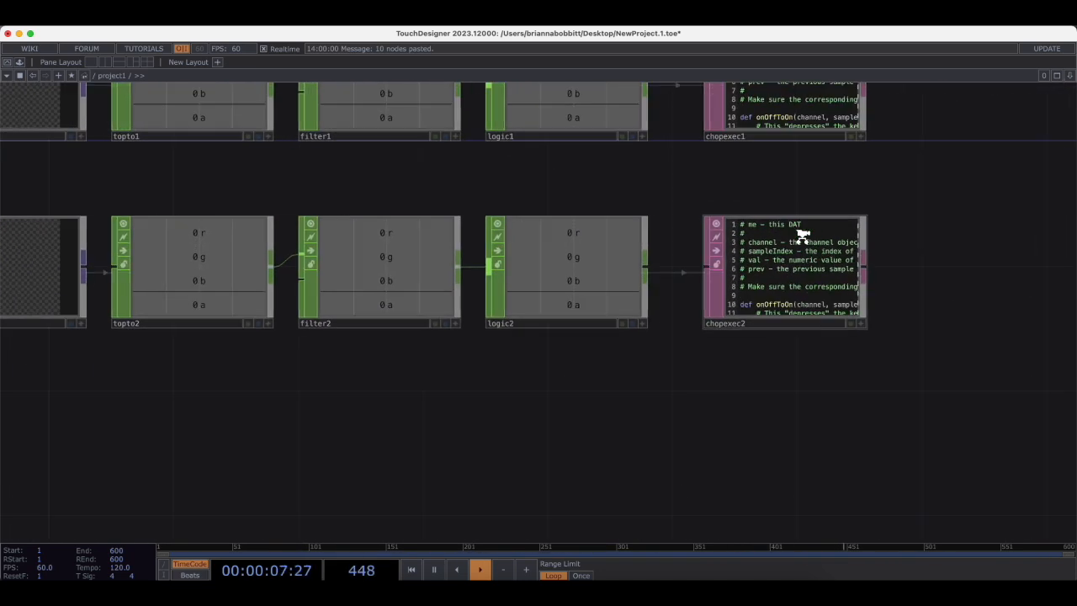
drag(986, 301, 948, 267)
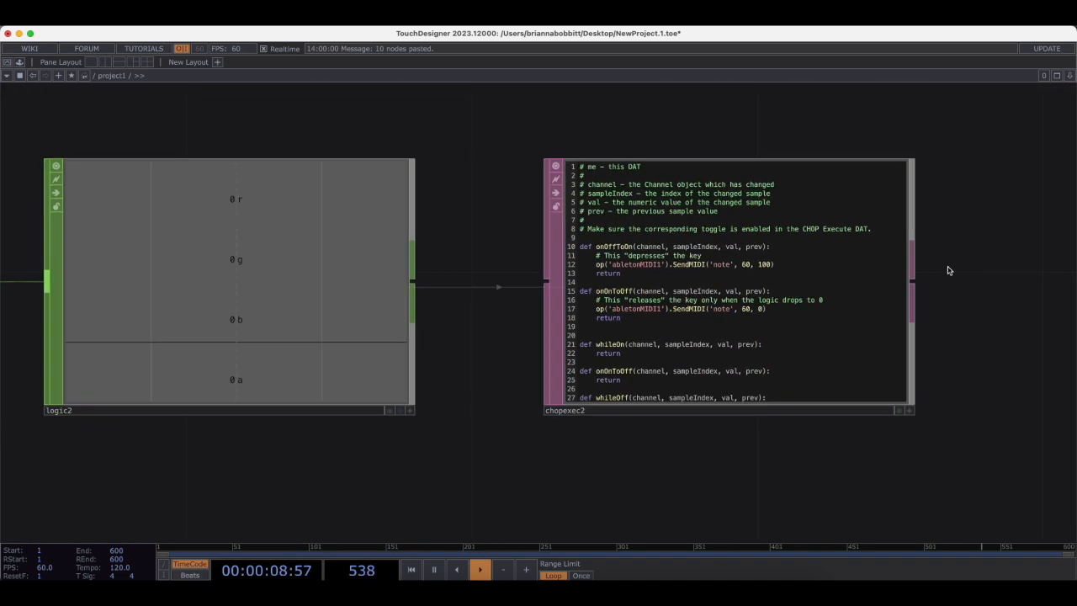
click(906, 408)
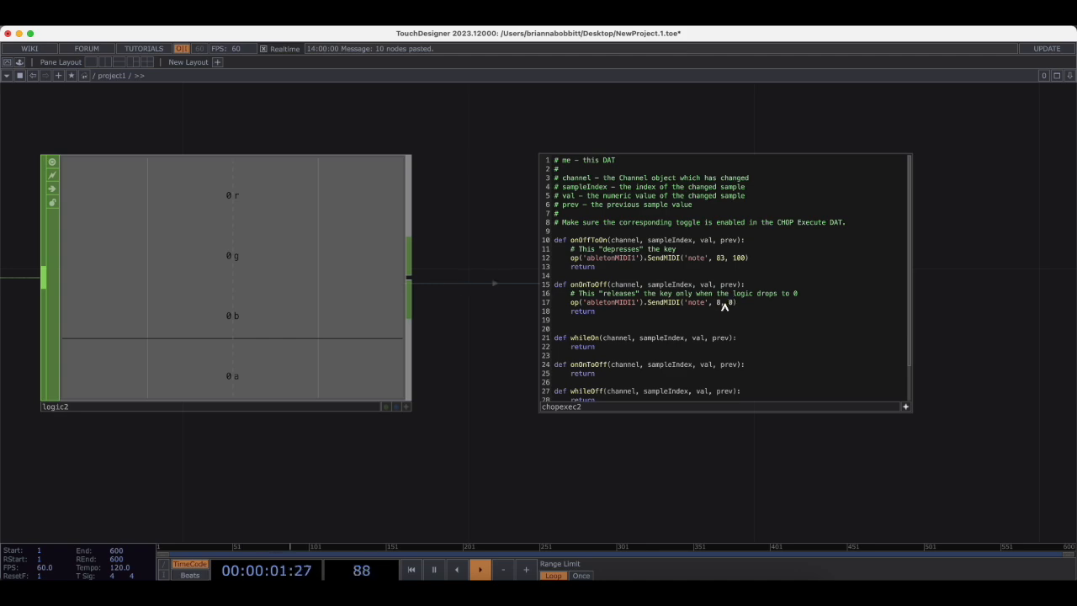
click(905, 407)
scroll(962, 334, down, 10)
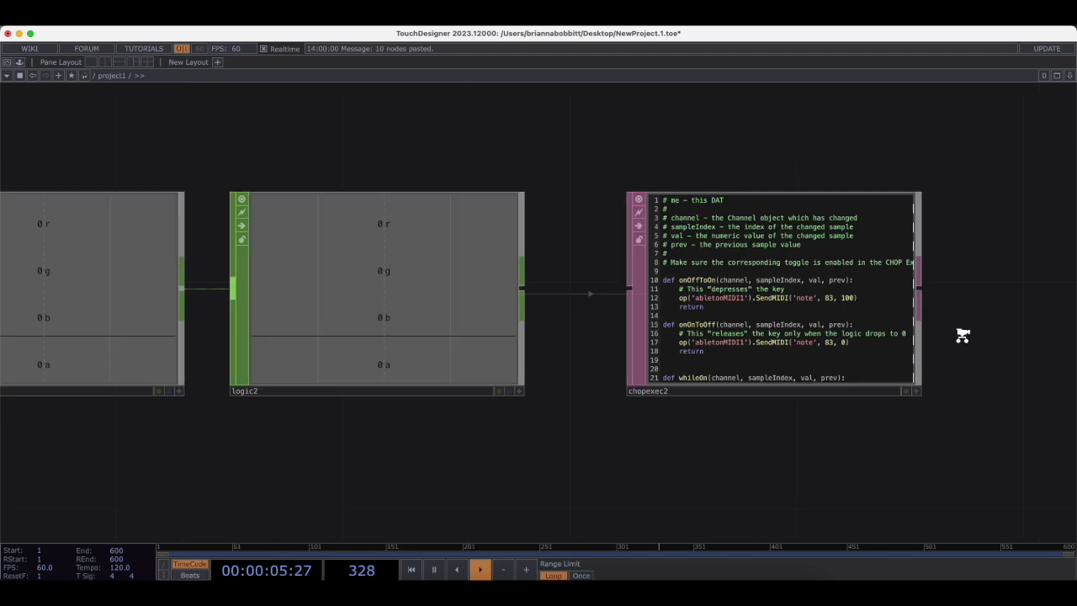
scroll(961, 334, down, 1)
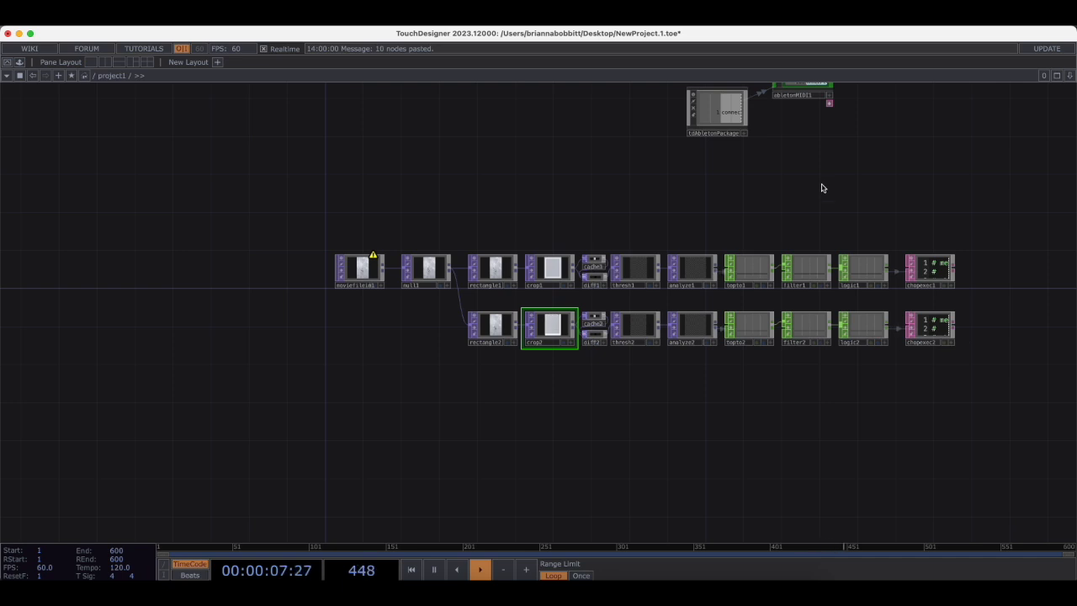
drag(822, 188, 793, 252)
scroll(662, 279, up, 1)
drag(661, 280, 624, 281)
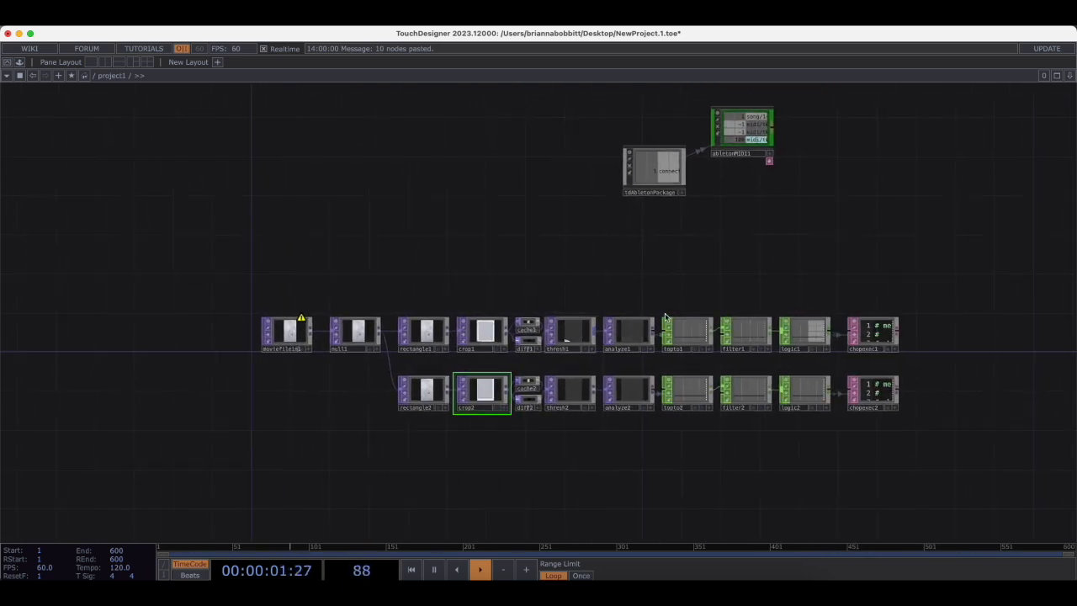
scroll(530, 392, up, 2)
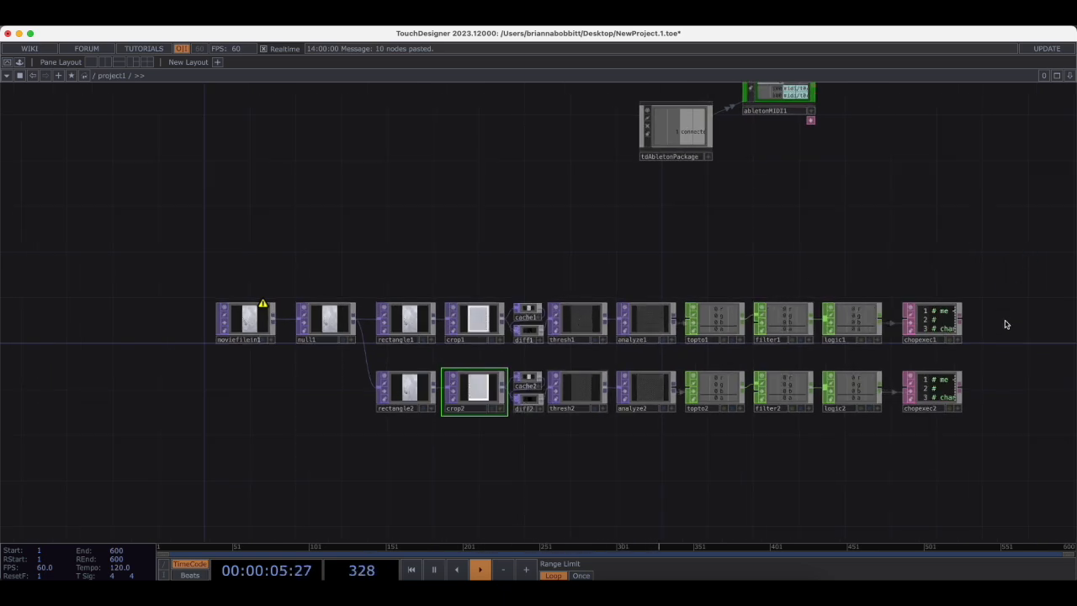
scroll(1005, 324, down, 2)
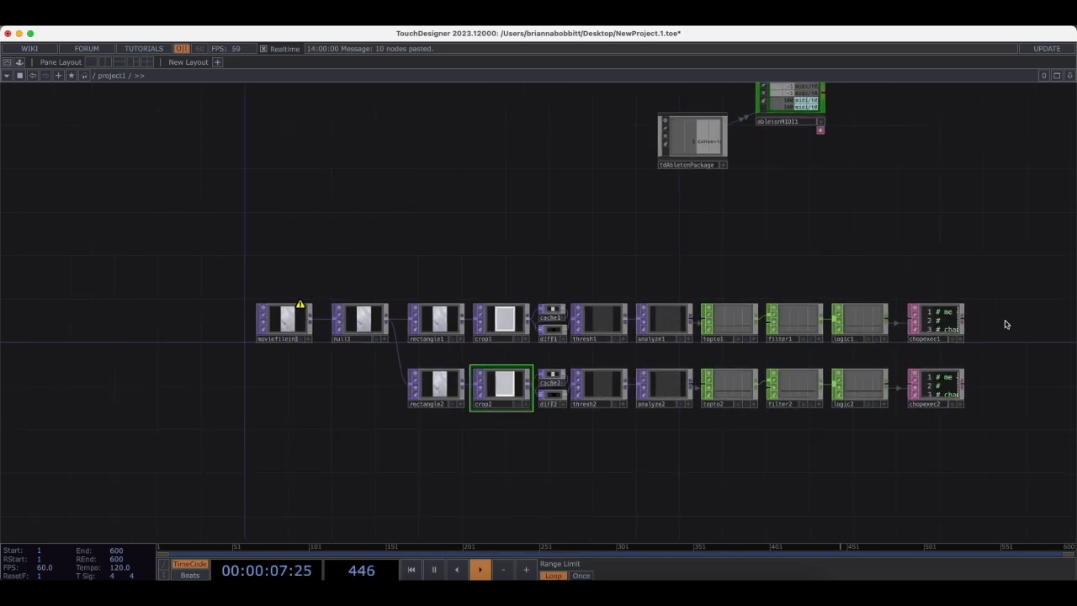
drag(972, 316, 942, 312)
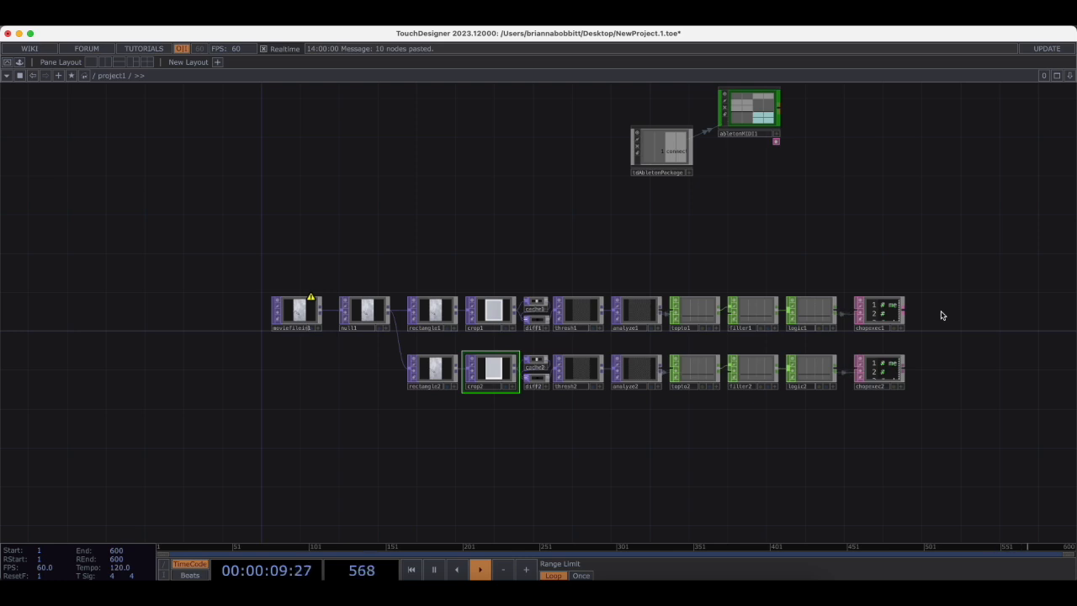
scroll(444, 411, down, 1)
drag(454, 416, 434, 406)
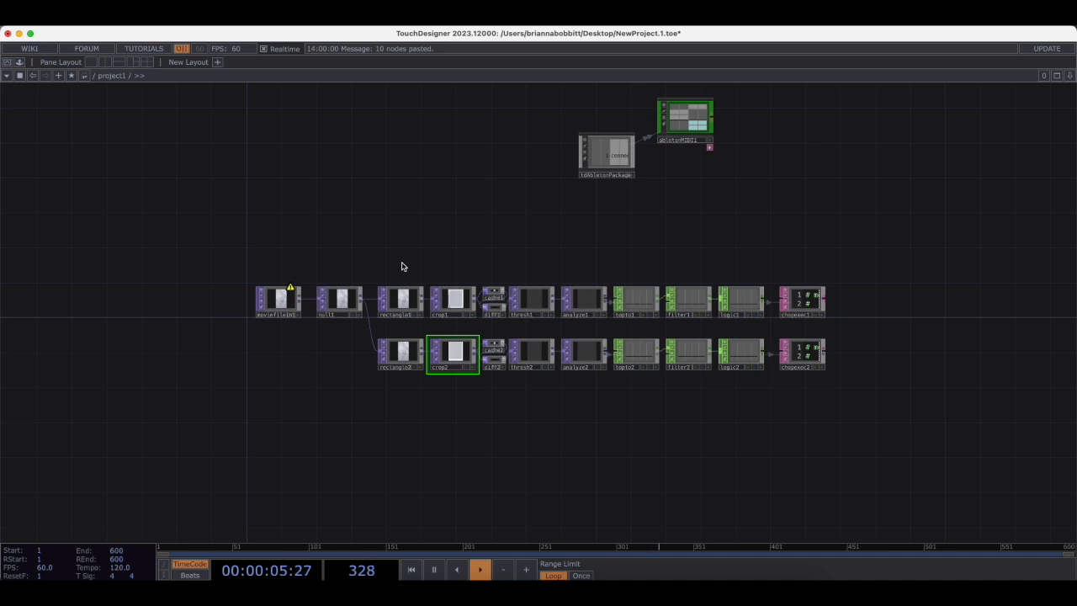
drag(403, 377, 401, 404)
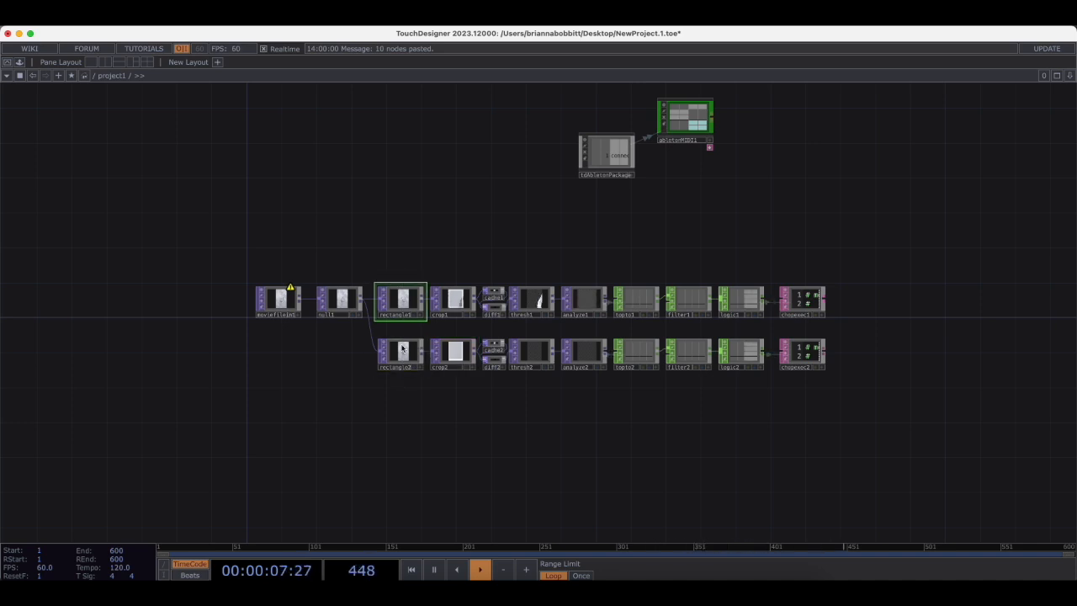
Disconnect null1 from the inputs of rectangle1 and rectangle2.
click(404, 304)
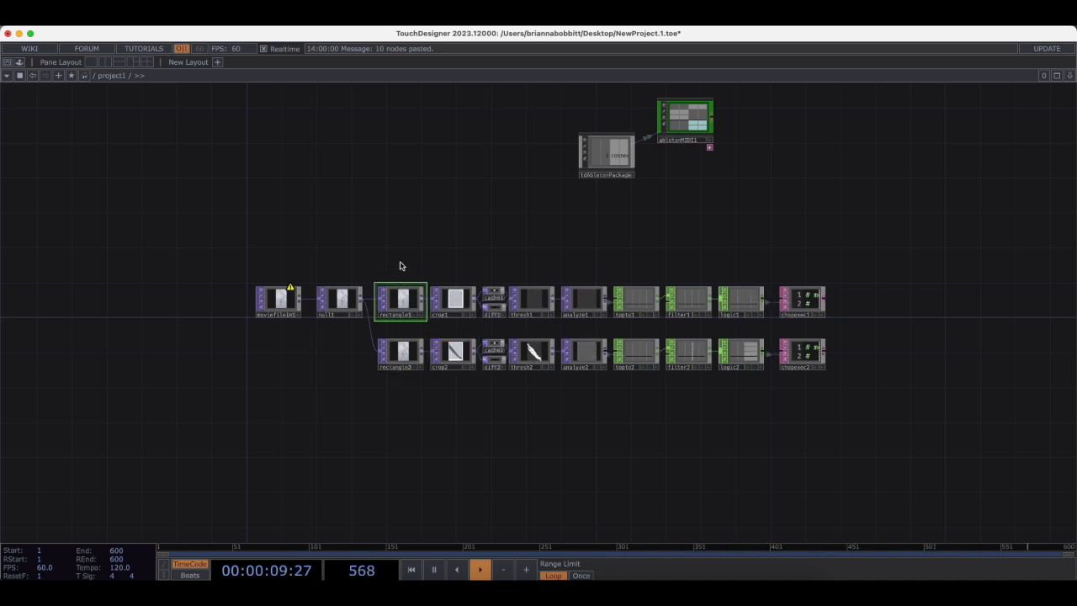
right_click(399, 266)
click(376, 237)
scroll(390, 286, up, 5)
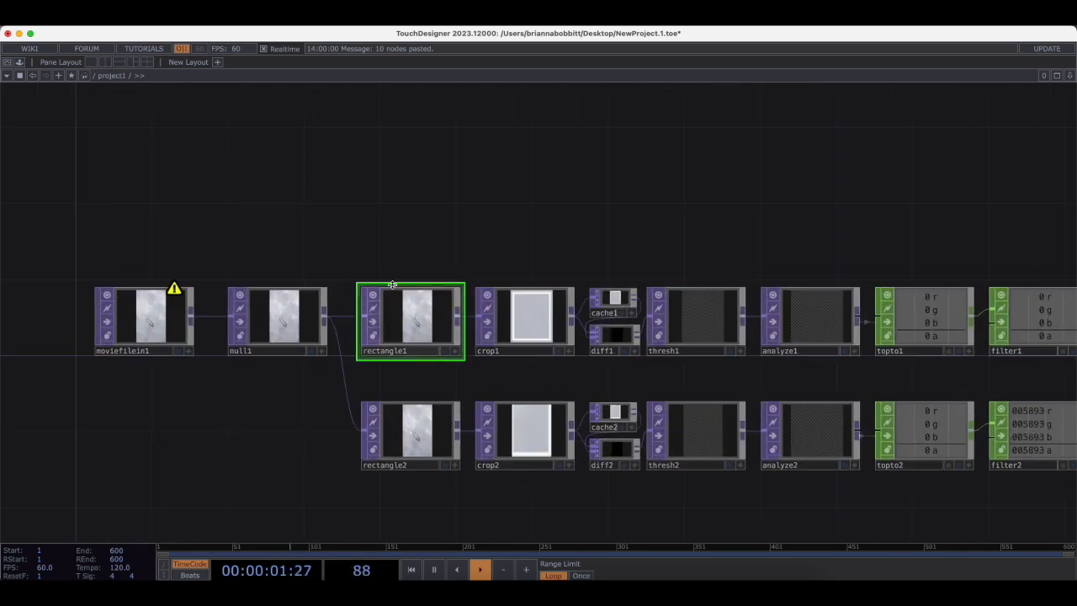
right_click(344, 321)
click(362, 350)
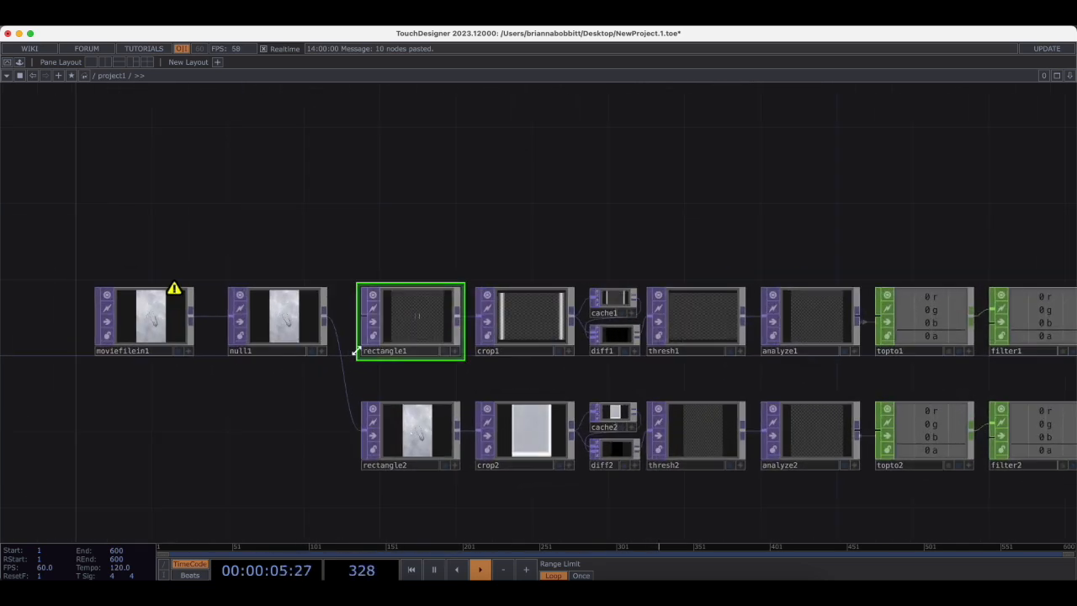
right_click(342, 361)
click(355, 390)
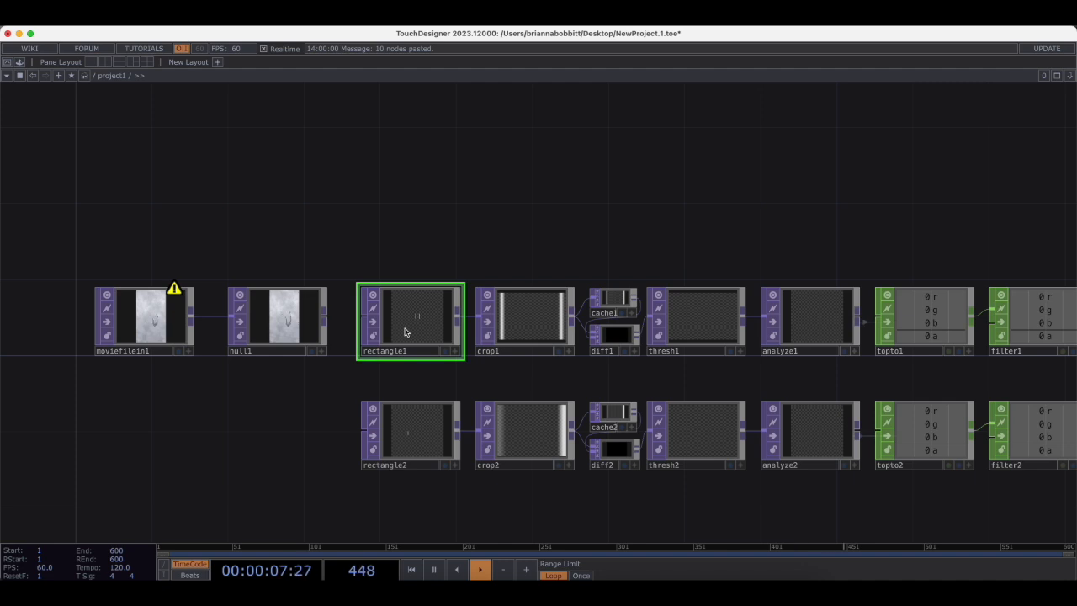
Move rectangle1 and rectangle2 out of the detection chains, stacking them below moviefilein1.
click(413, 409)
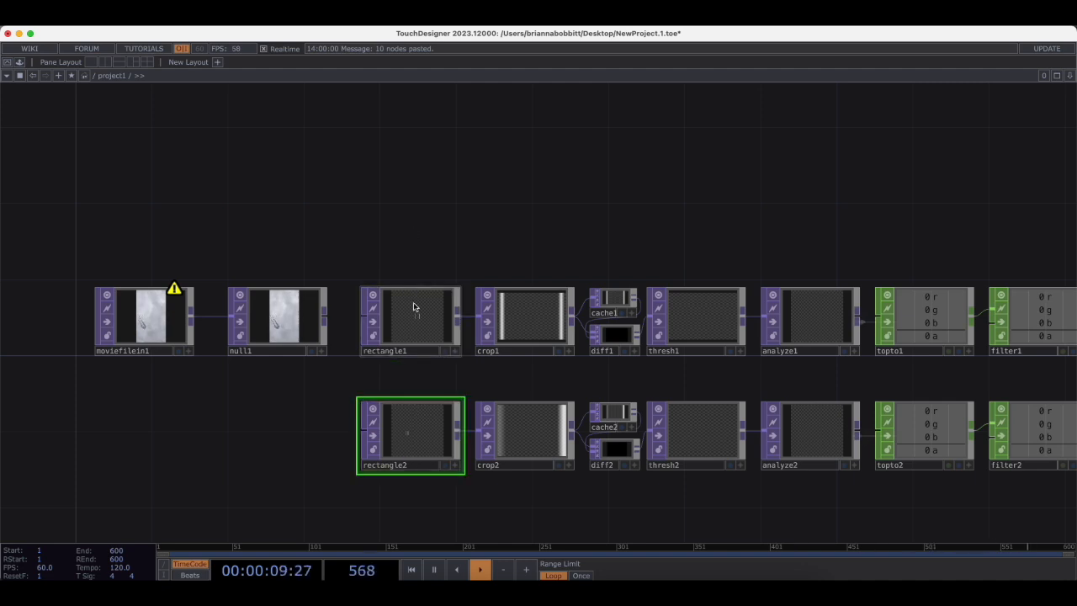
right_drag(415, 249, 409, 425)
scroll(410, 425, down, 5)
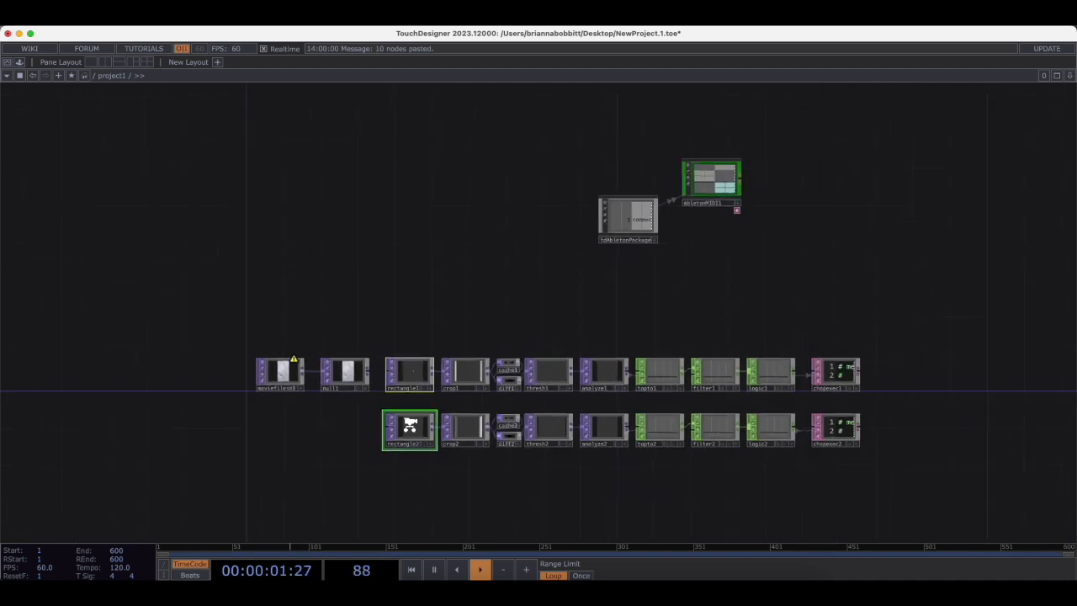
drag(409, 426, 291, 503)
drag(376, 455, 428, 302)
drag(352, 317, 352, 359)
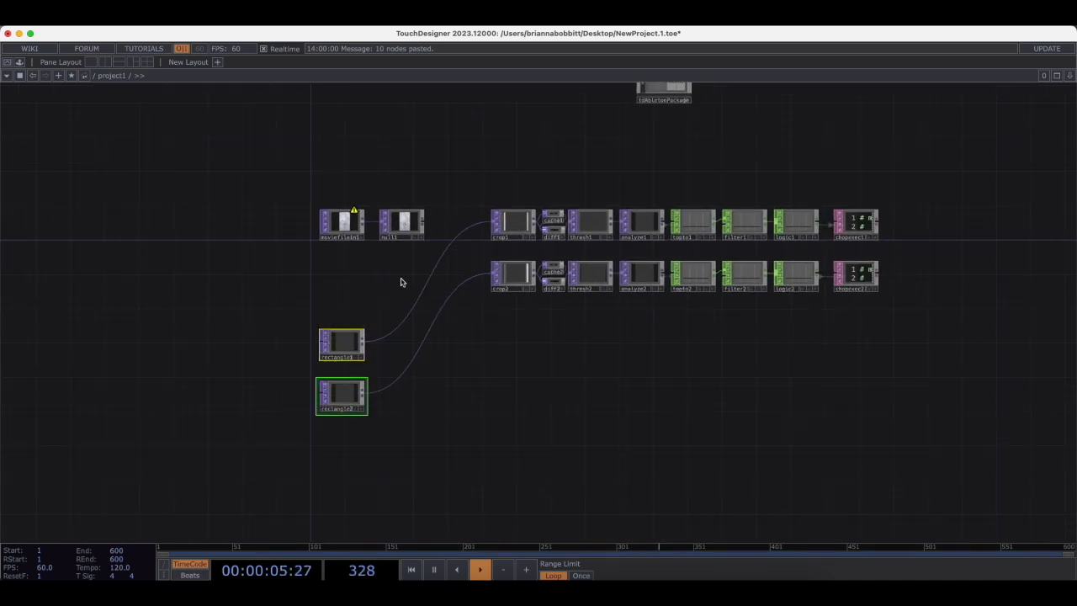
Disconnect rectangle2 from crop2 and rectangle1 from crop1.
right_click(446, 252)
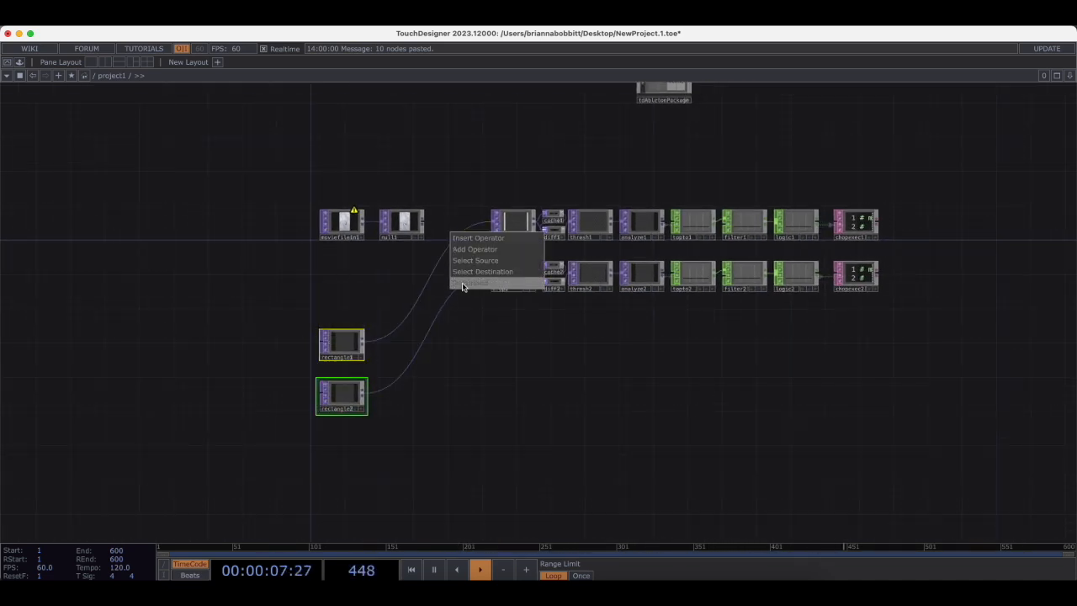
click(472, 274)
right_click(446, 251)
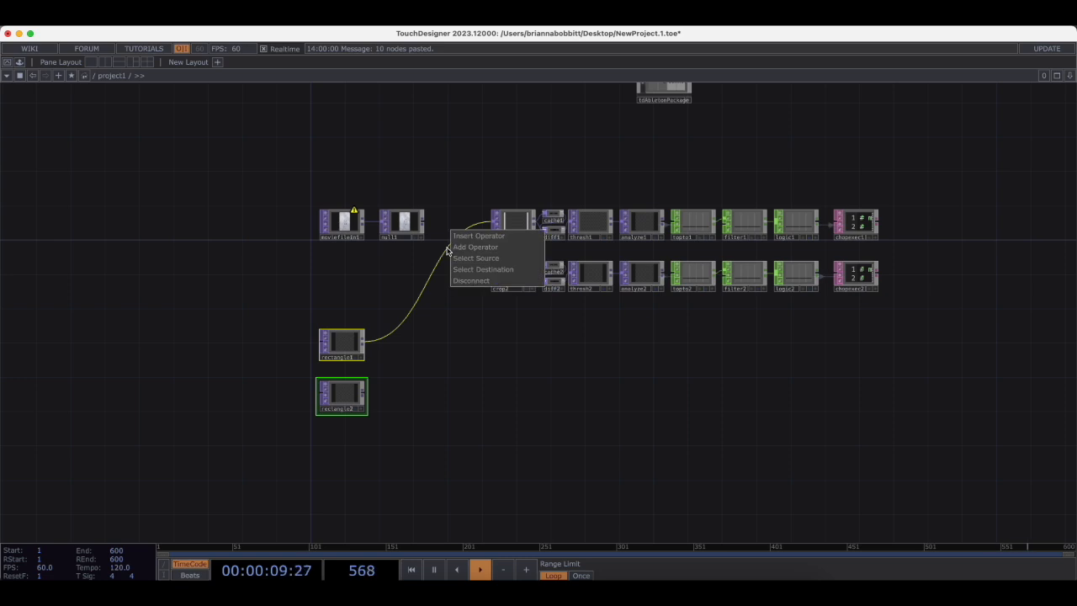
click(463, 278)
Connect null1 directly to the inputs of crop1 and crop2.
scroll(431, 229, up, 3)
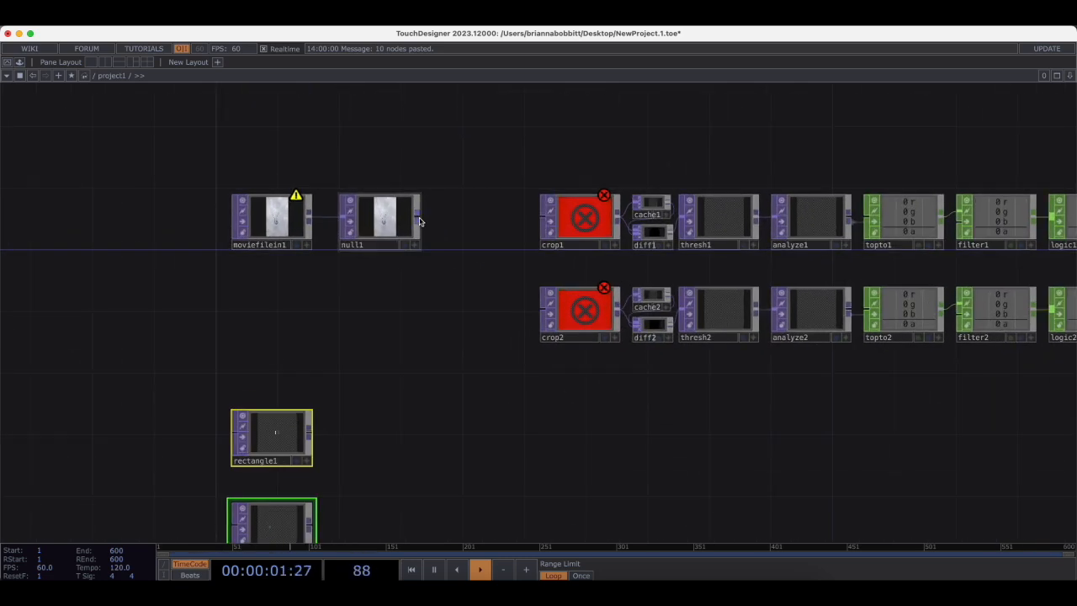
drag(419, 220, 545, 221)
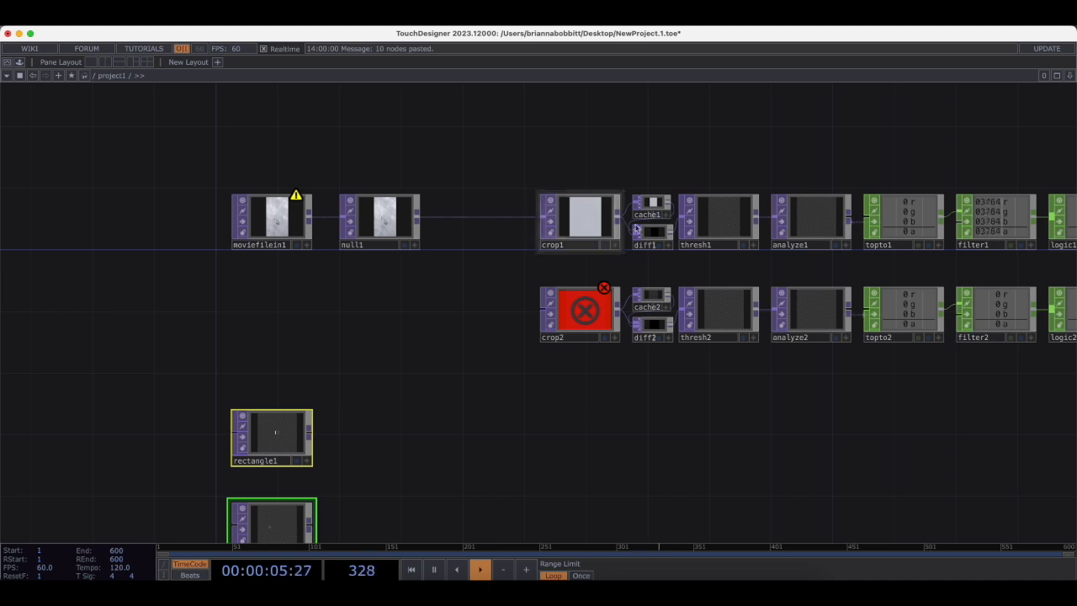
drag(420, 220, 541, 310)
scroll(473, 366, down, 5)
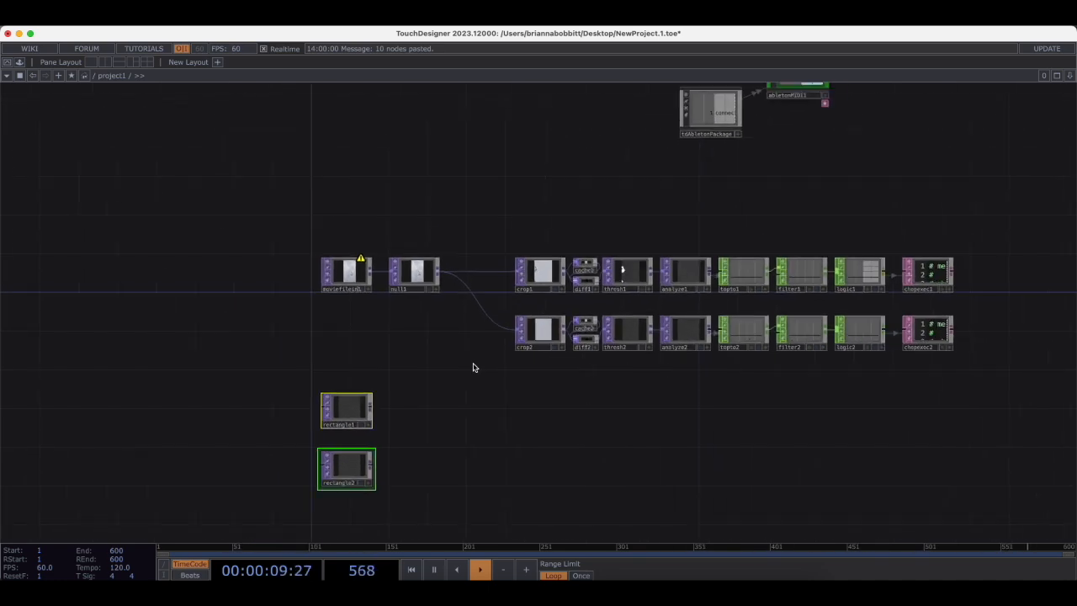
Add a Null TOP in the empty area beside the two rectangle operators, below the crop chains.
drag(474, 368, 488, 337)
scroll(411, 336, up, 3)
drag(412, 336, 395, 337)
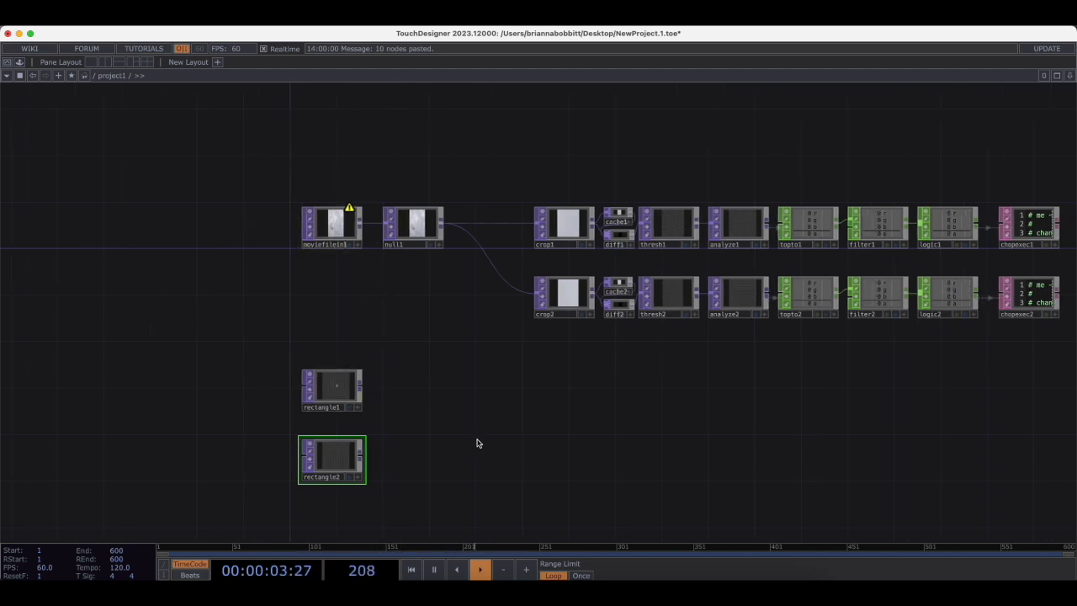
key(Tab)
text(nu)
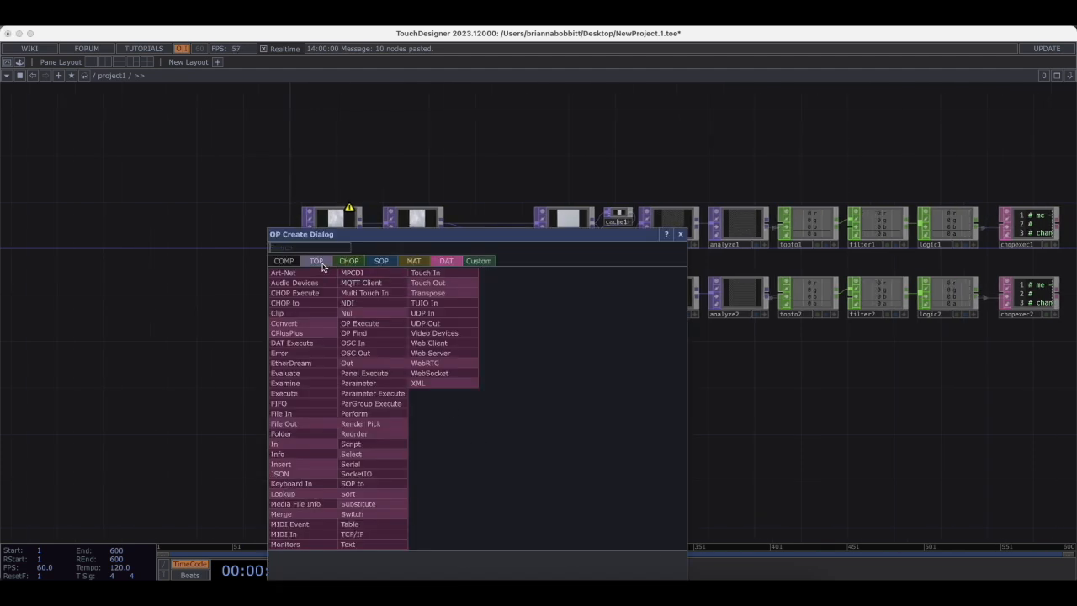
click(320, 262)
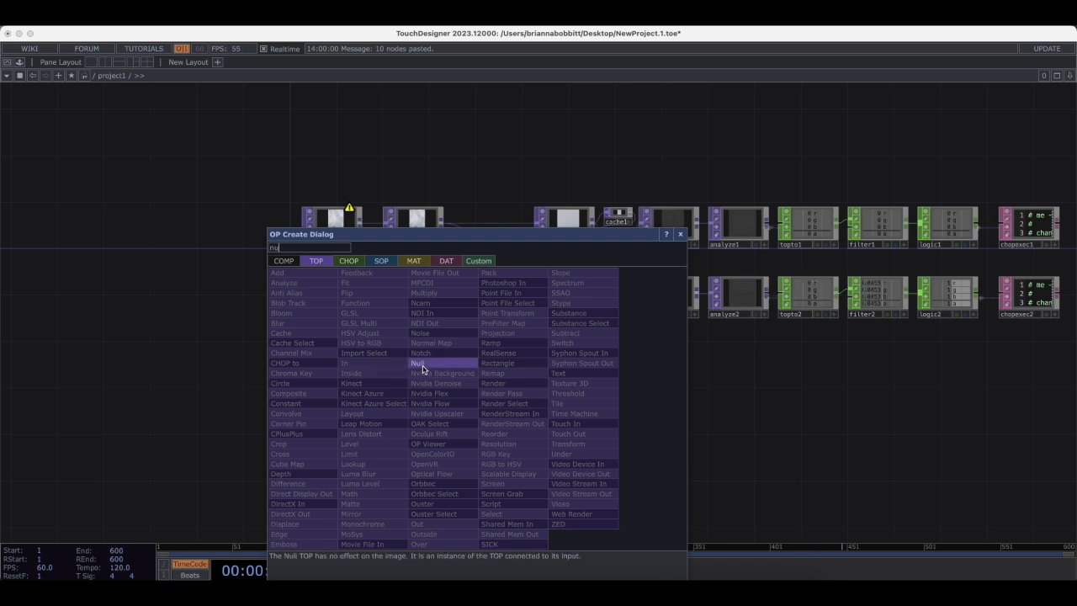
click(423, 370)
click(545, 423)
Add a Composite TOP between the rectangle operators and null2.
key(Tab)
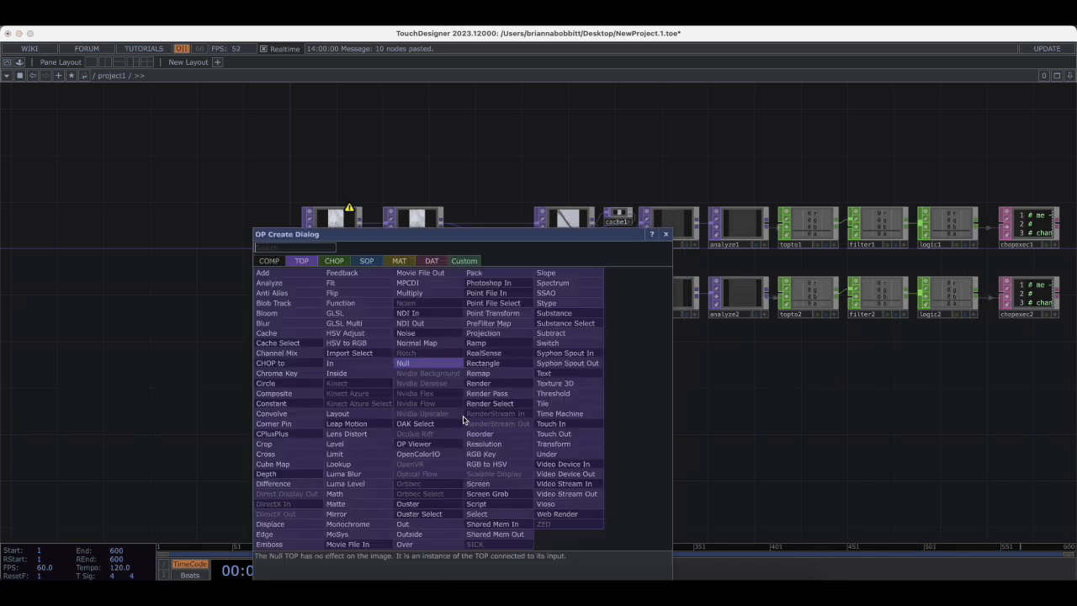
text(co)
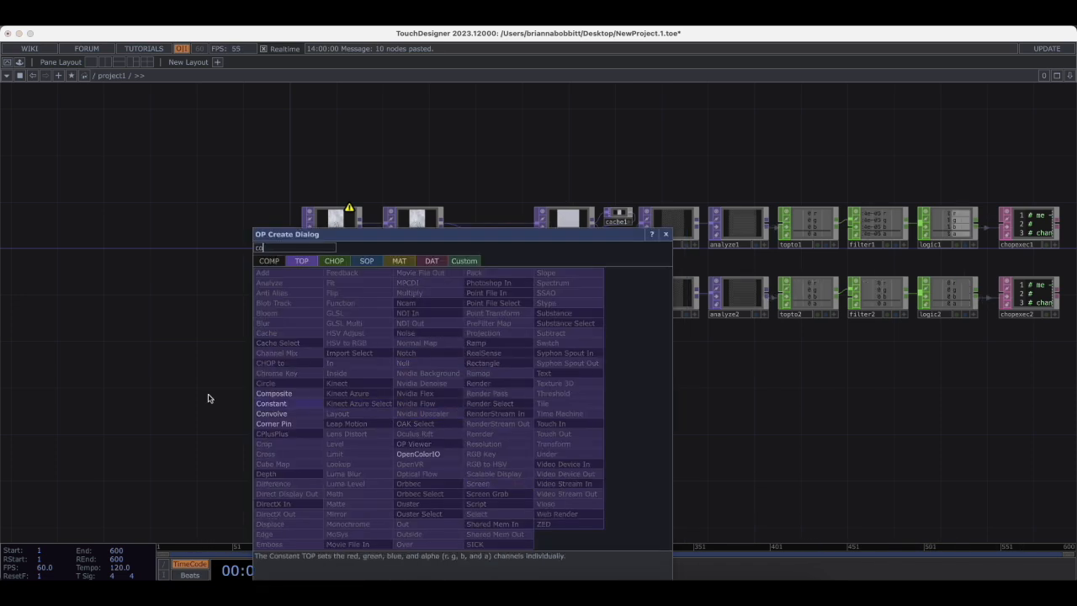
click(287, 395)
click(444, 424)
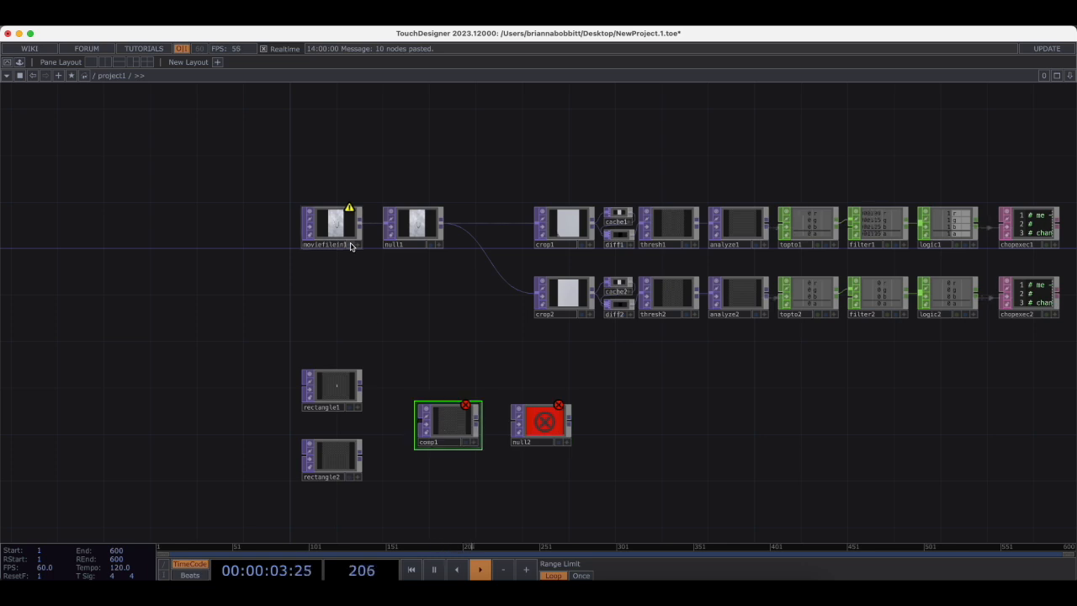
Connect null1, rectangle1 and rectangle2 as inputs of the Composite TOP comp1.
drag(362, 227, 365, 251)
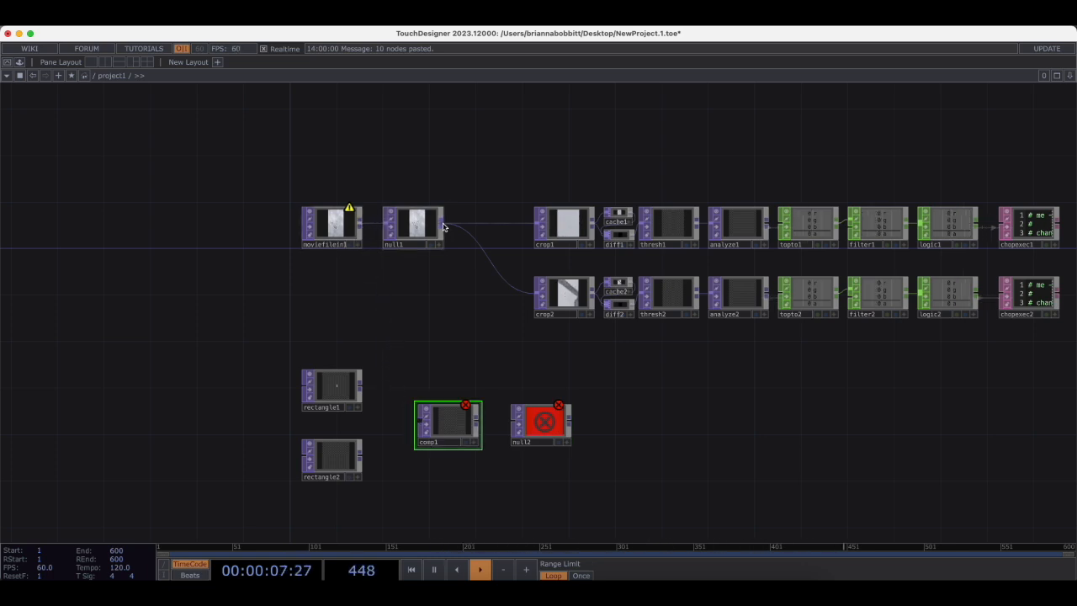
drag(444, 228, 415, 417)
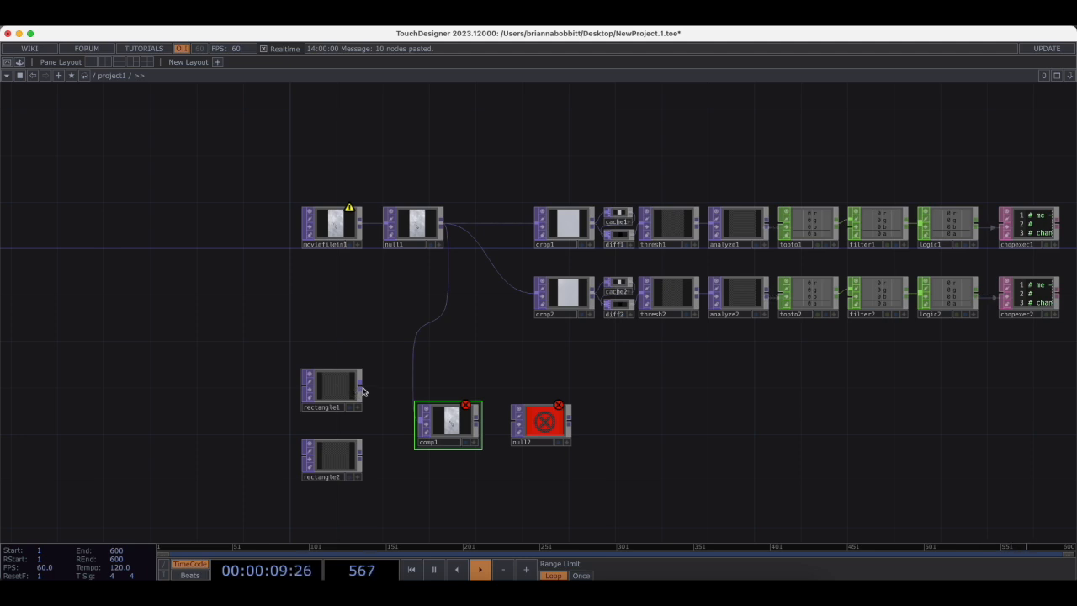
drag(363, 391, 435, 430)
drag(362, 458, 419, 427)
scroll(341, 385, up, 3)
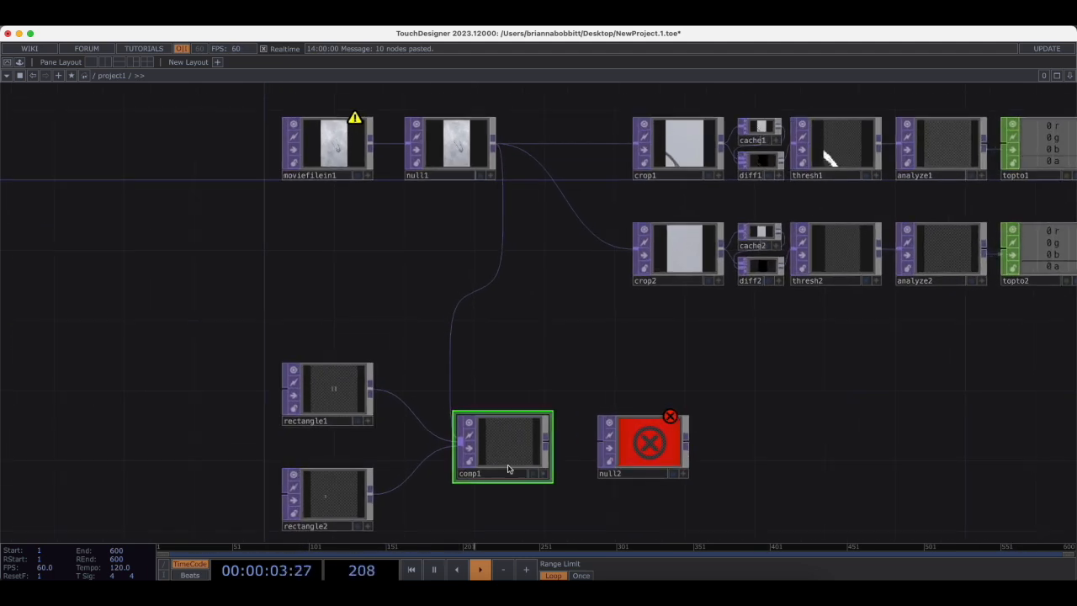
Connect comp1 to null2 and add an Out TOP to null2's output.
drag(545, 443, 672, 447)
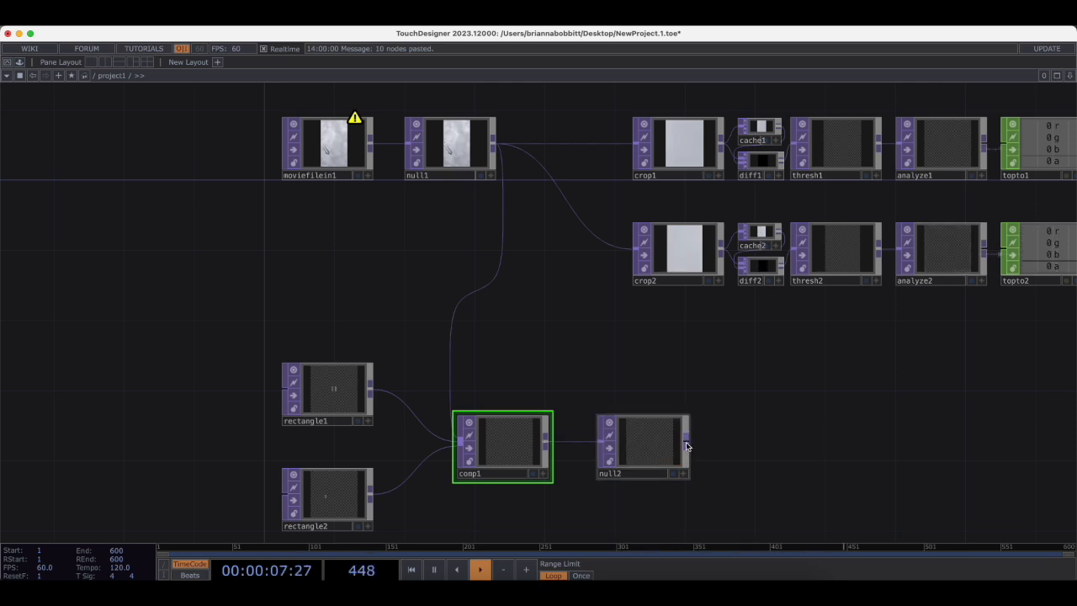
right_click(686, 440)
text(out)
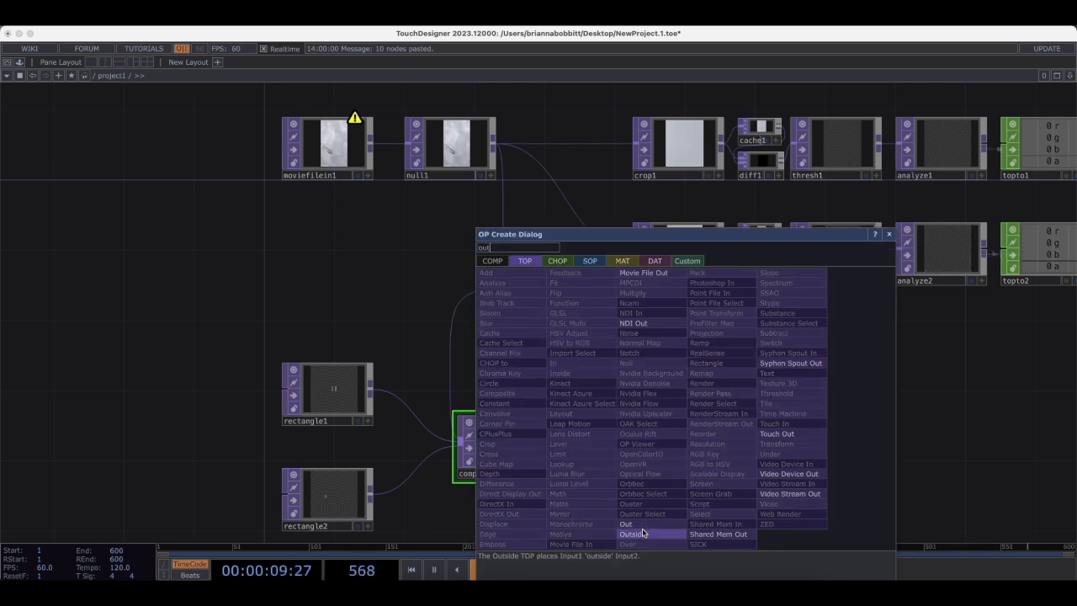
click(629, 524)
click(767, 447)
scroll(870, 435, up, 2)
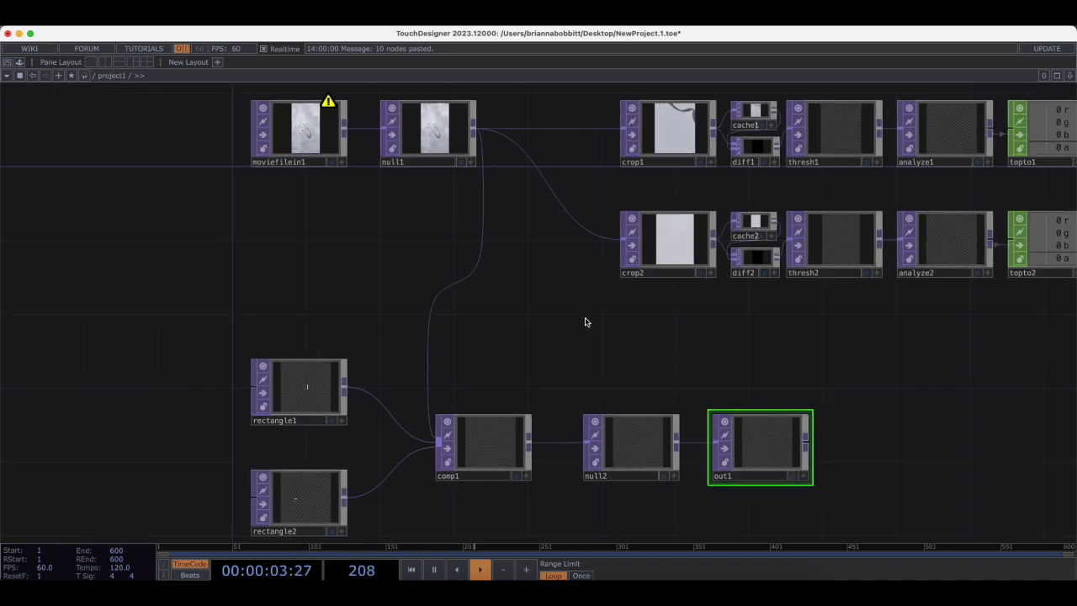
scroll(585, 321, down, 2)
drag(584, 320, 677, 308)
scroll(834, 392, up, 3)
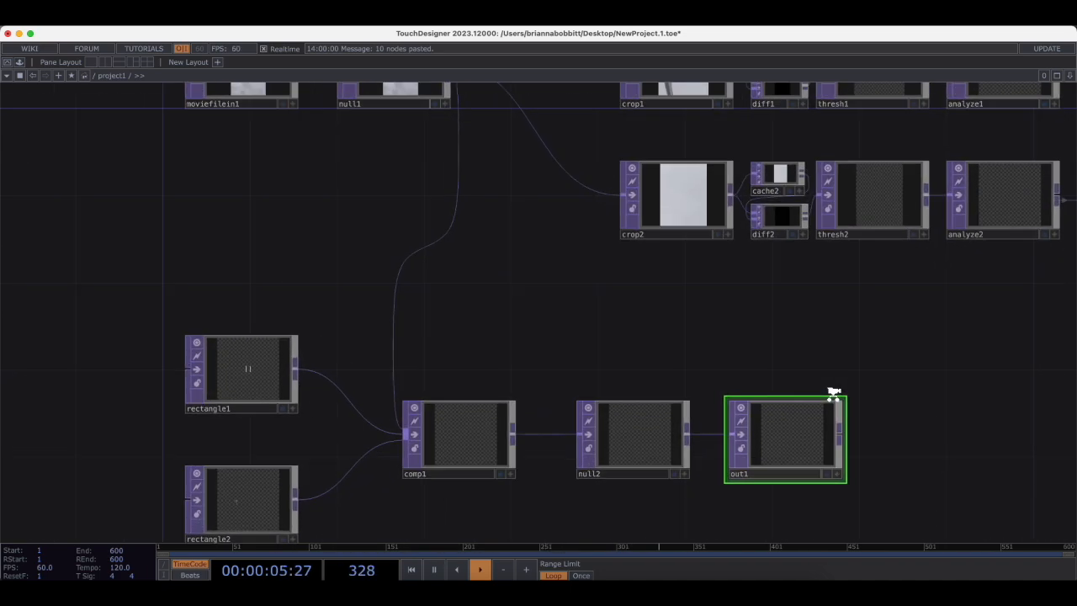
scroll(766, 404, down, 1)
scroll(688, 383, down, 1)
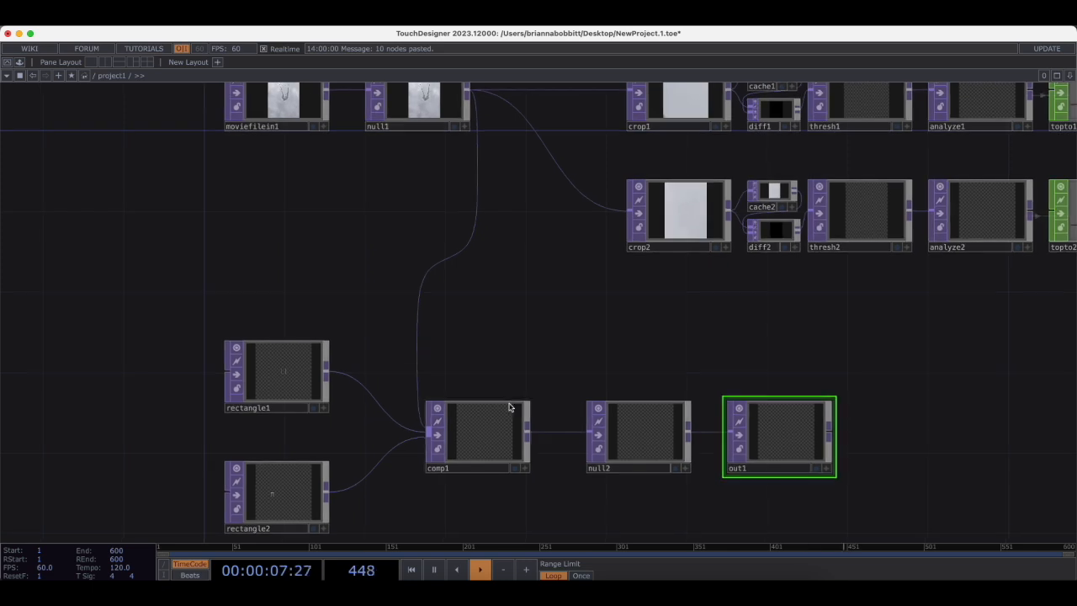
Set rectangle1's Common Resolution to half of 1080 by 1920, giving 540 by 960.
click(484, 427)
click(290, 379)
key(p)
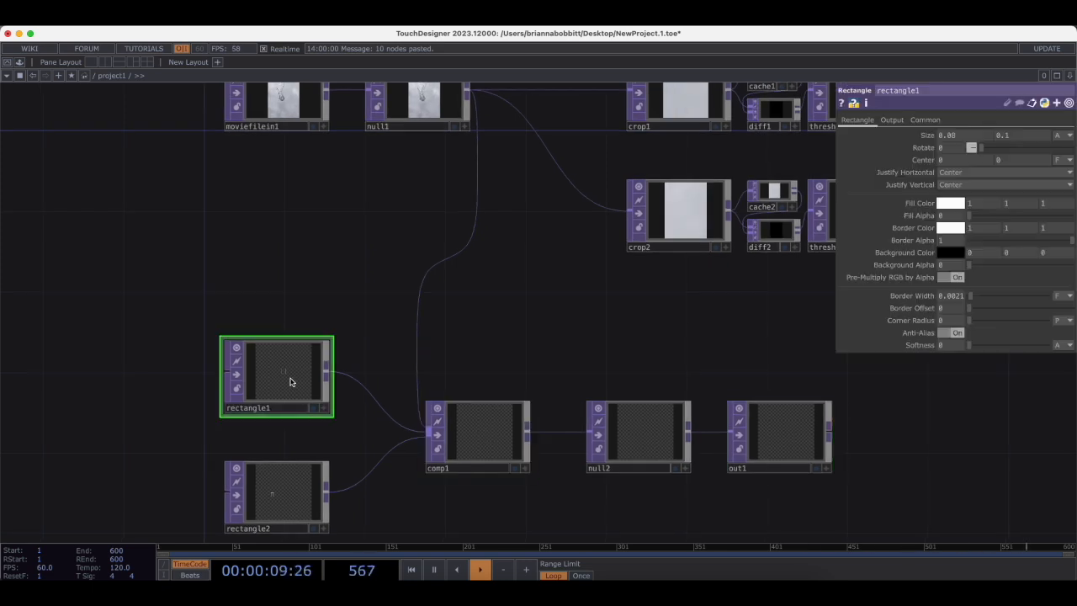
click(924, 119)
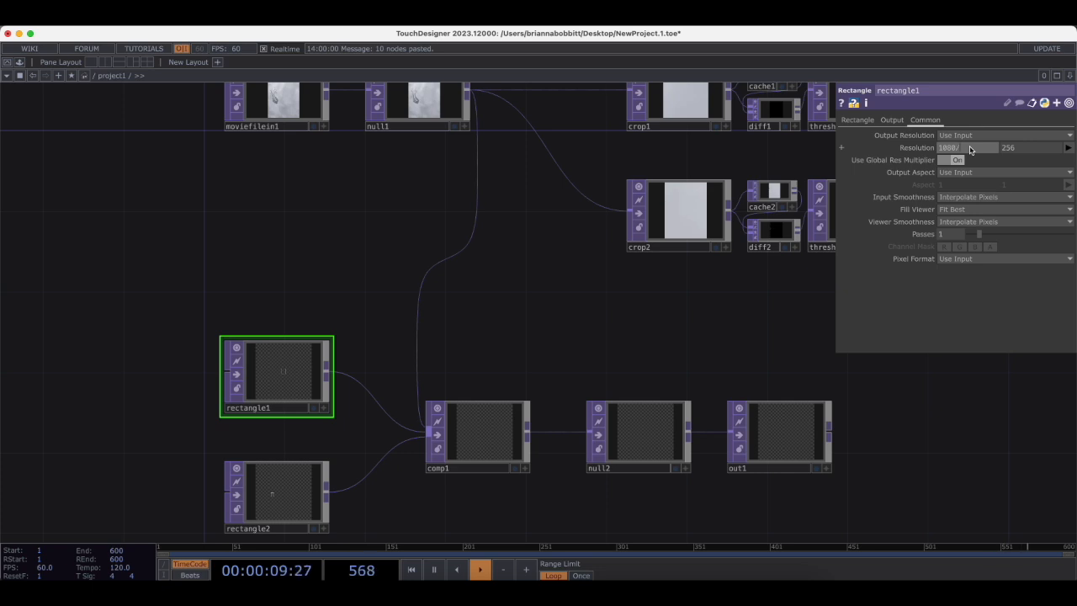
click(1022, 149)
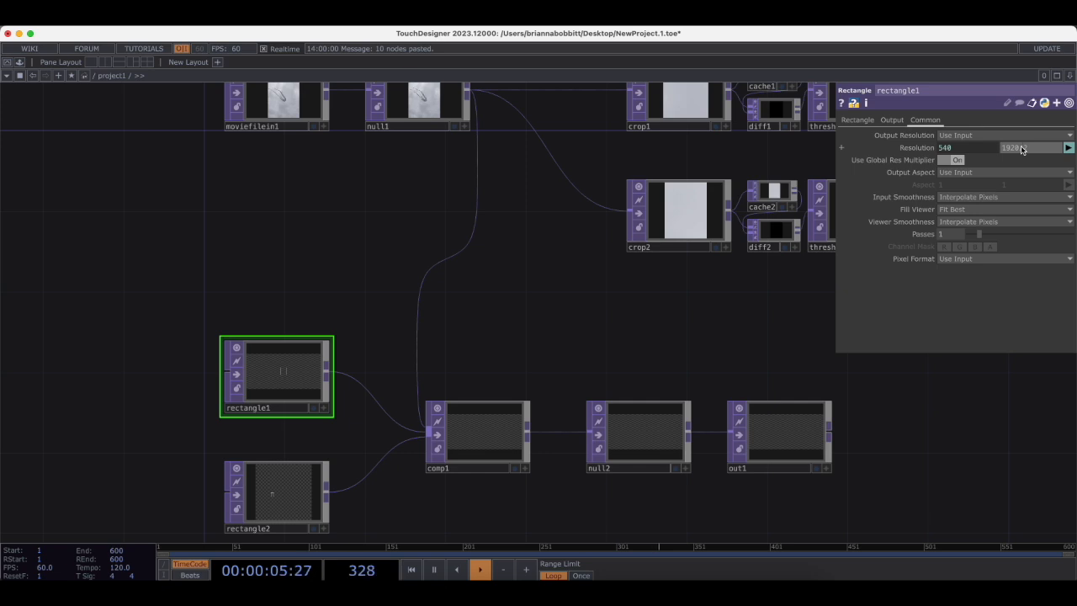
text(1920/2)
key(Return)
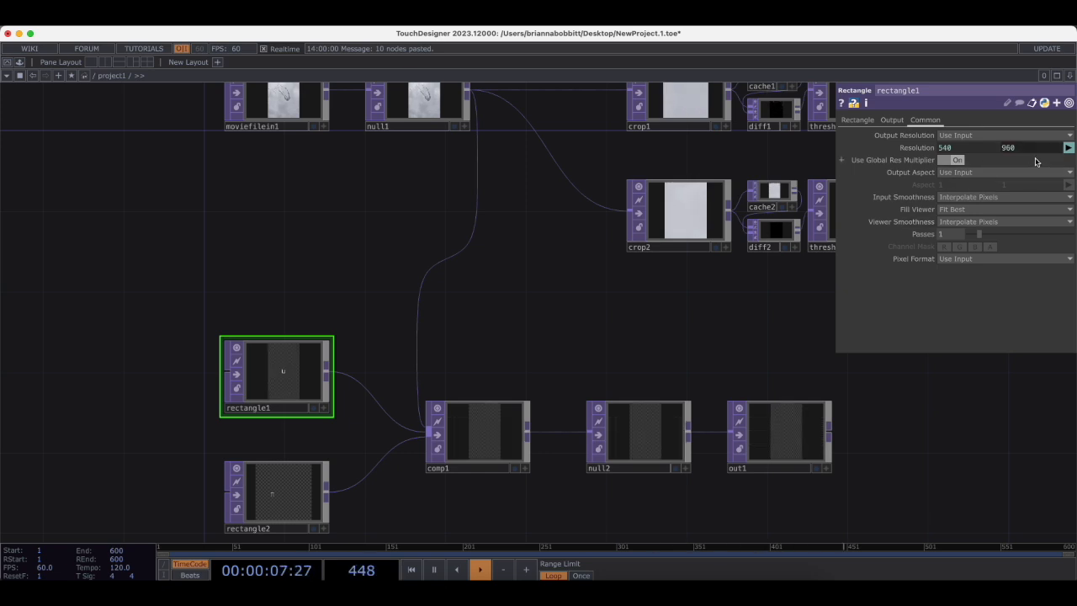
Set rectangle2's Common Resolution to half of 1080 by 1920, giving 540 by 960.
click(270, 496)
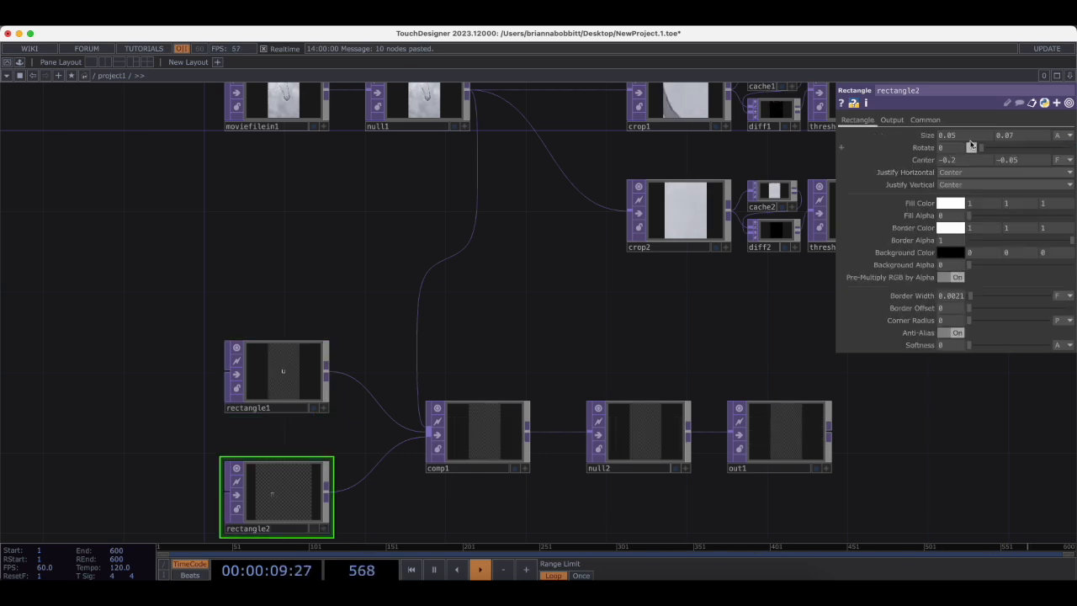
click(924, 120)
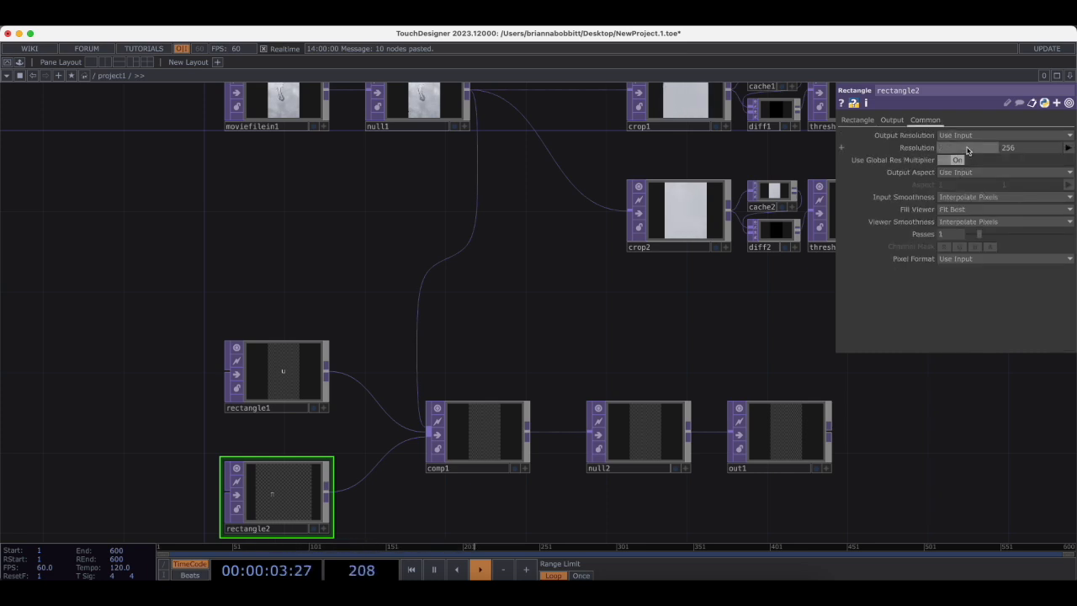
text(1080)
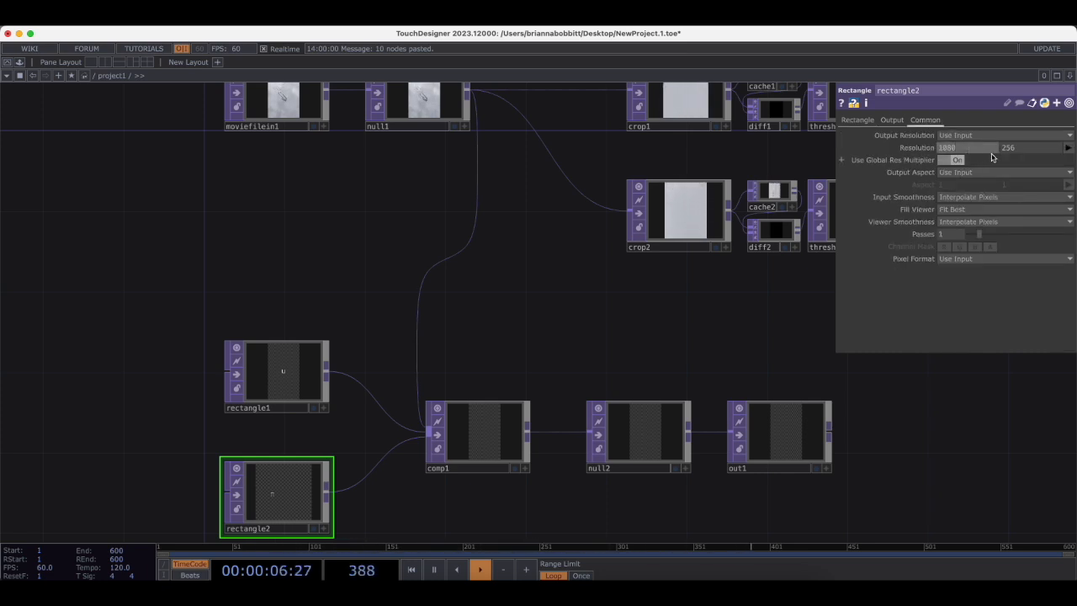
click(1025, 149)
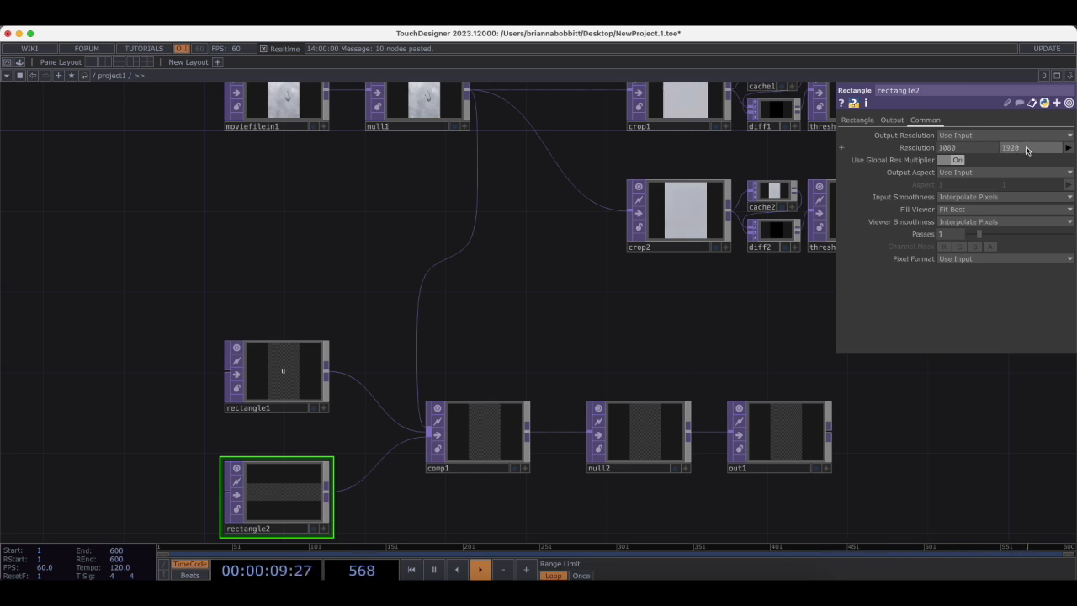
key(Return)
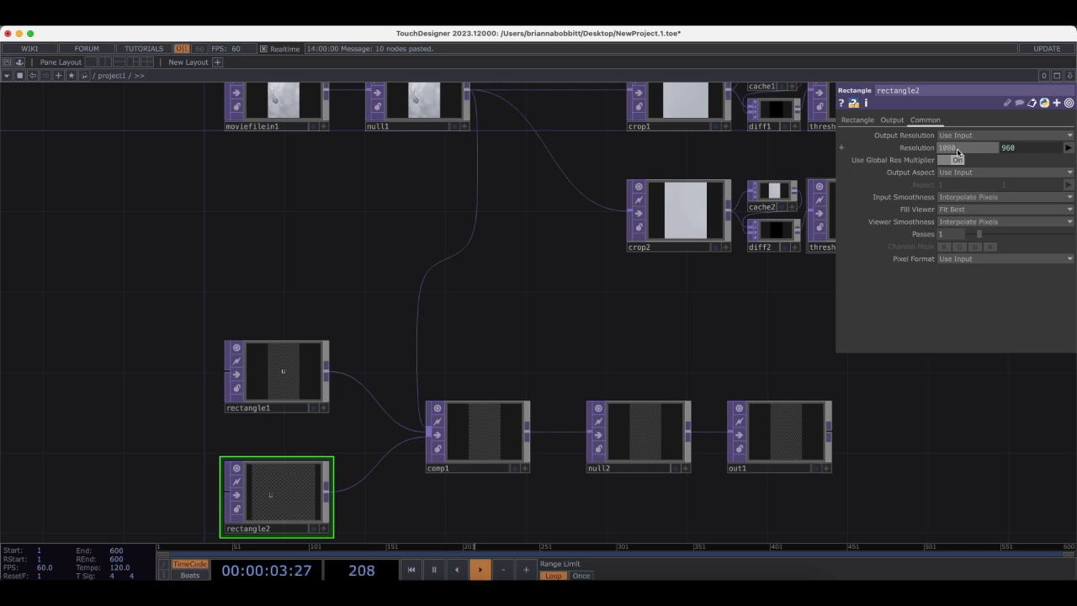
Set comp1's Operation to Over and reorder its inputs to rectangle1, rectangle2, null1.
scroll(791, 318, down, 5)
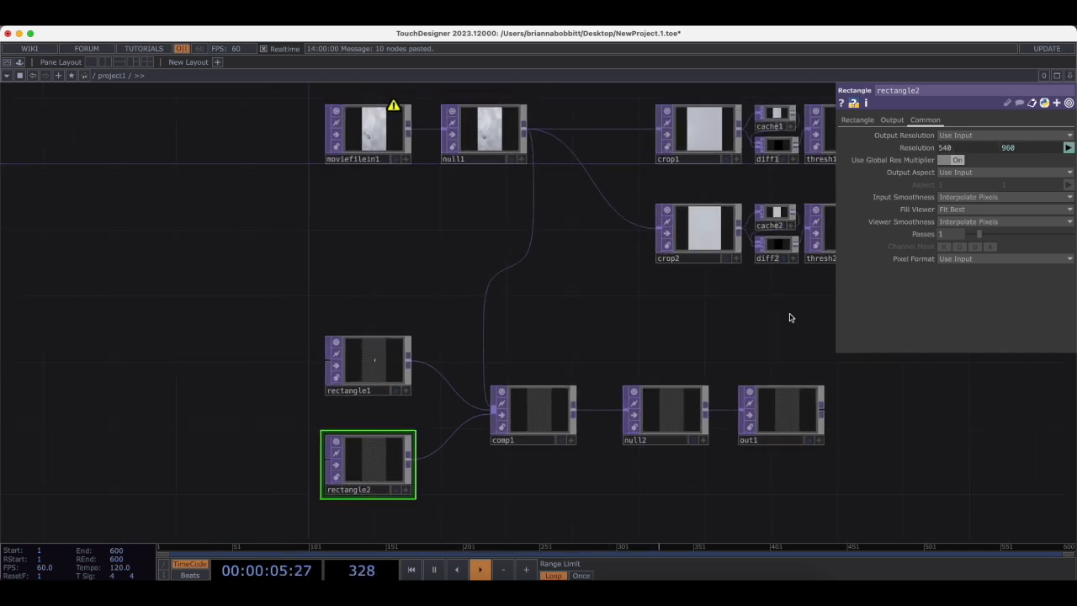
drag(688, 329, 667, 331)
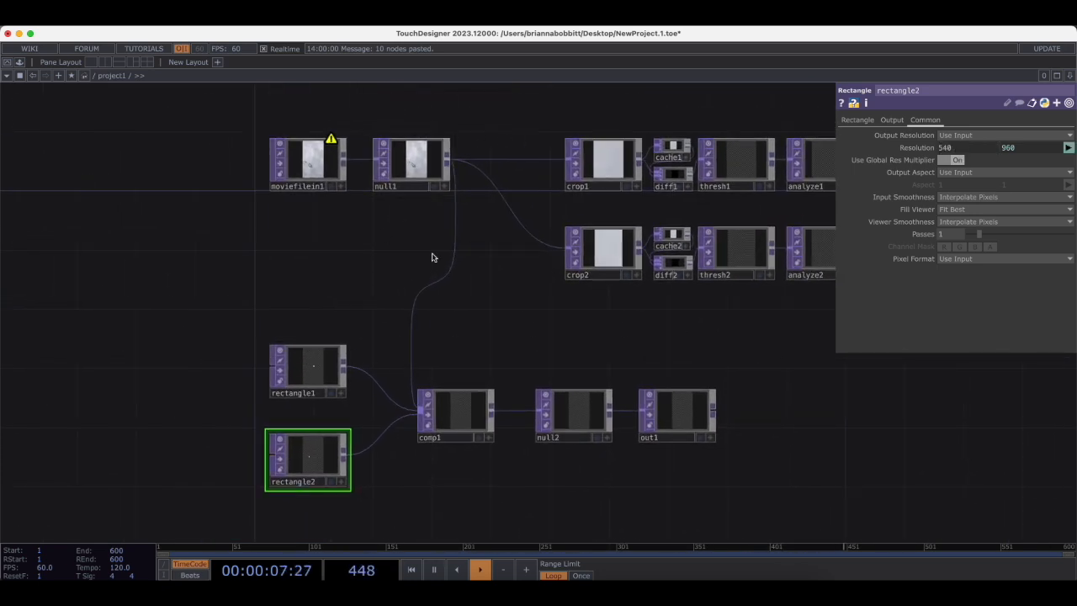
click(461, 410)
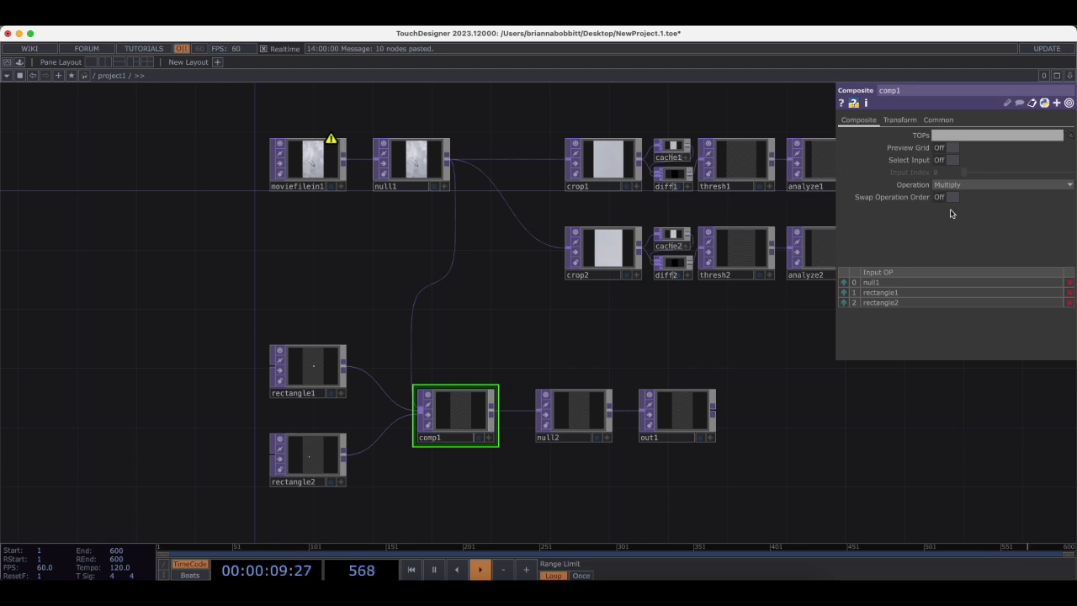
click(967, 184)
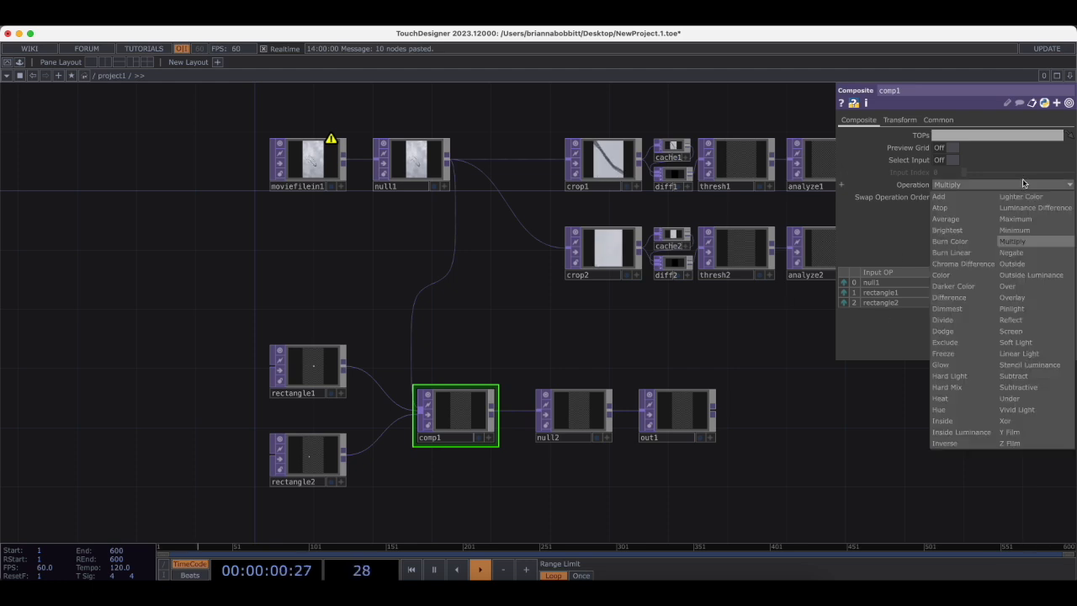
click(1014, 287)
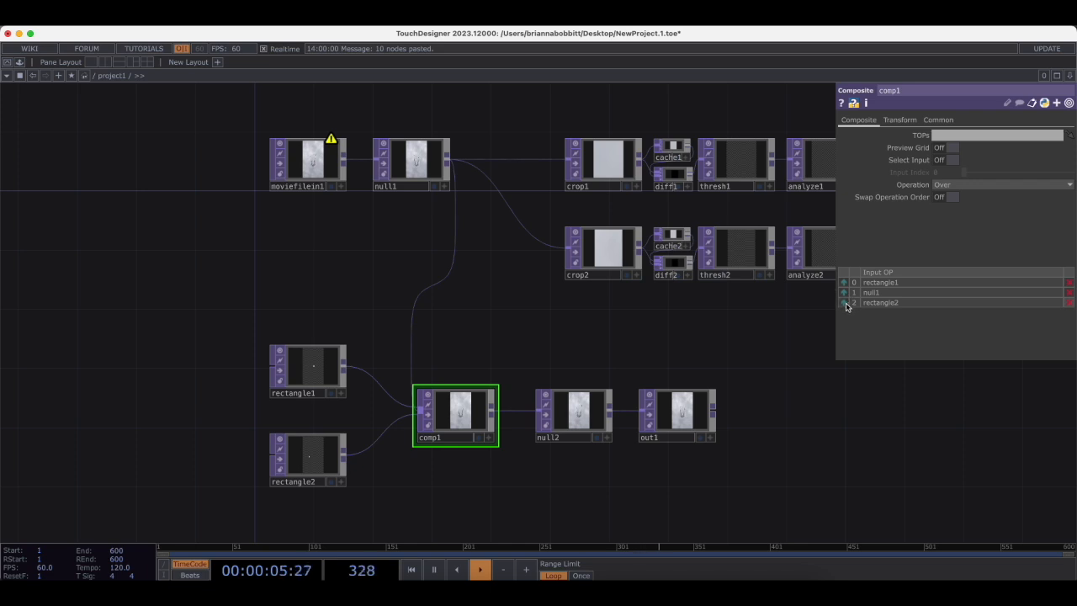
Turn on out1's display flag to show the composited output behind the network.
scroll(459, 414, up, 10)
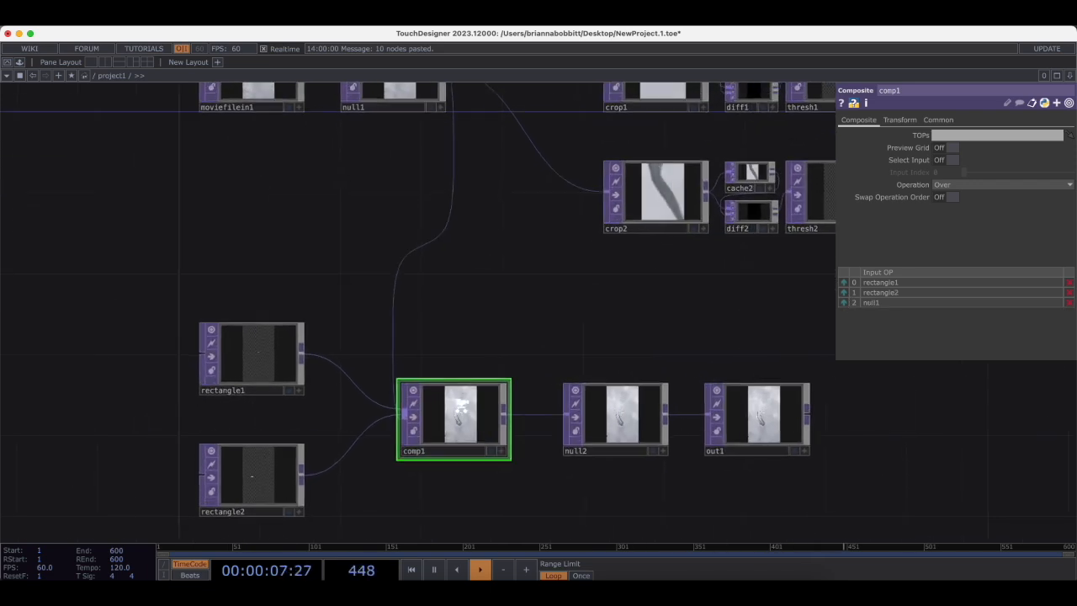
scroll(461, 416, down, 10)
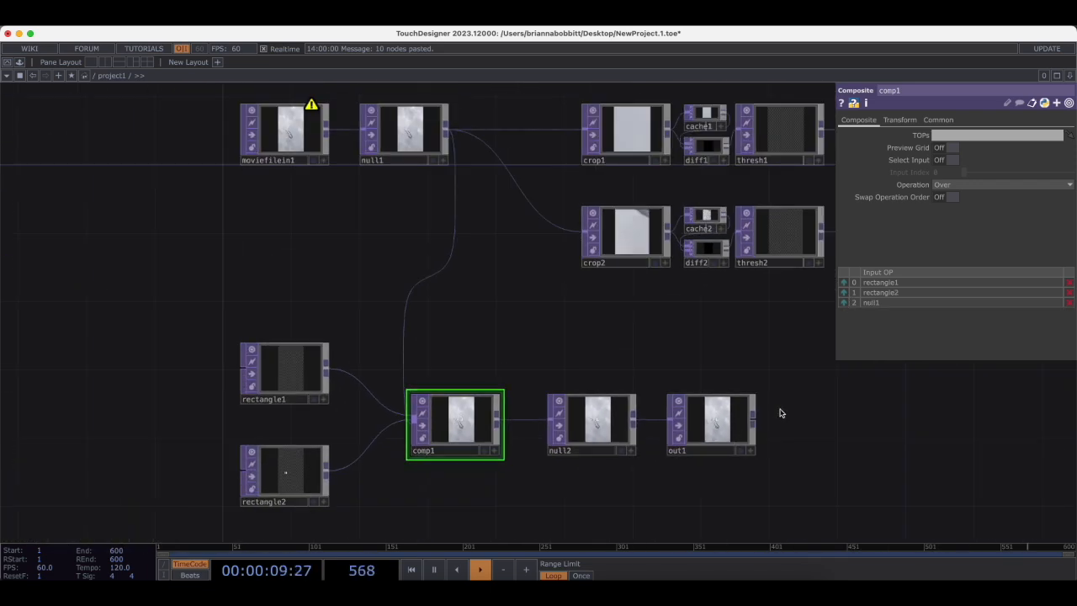
scroll(664, 411, right, 3)
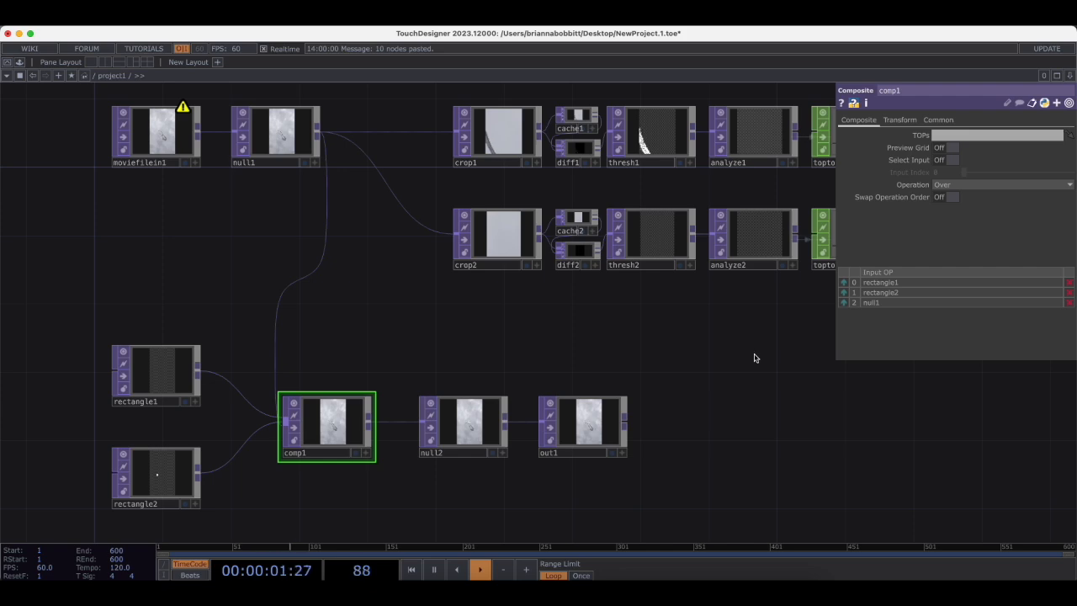
scroll(755, 358, down, 1)
click(617, 447)
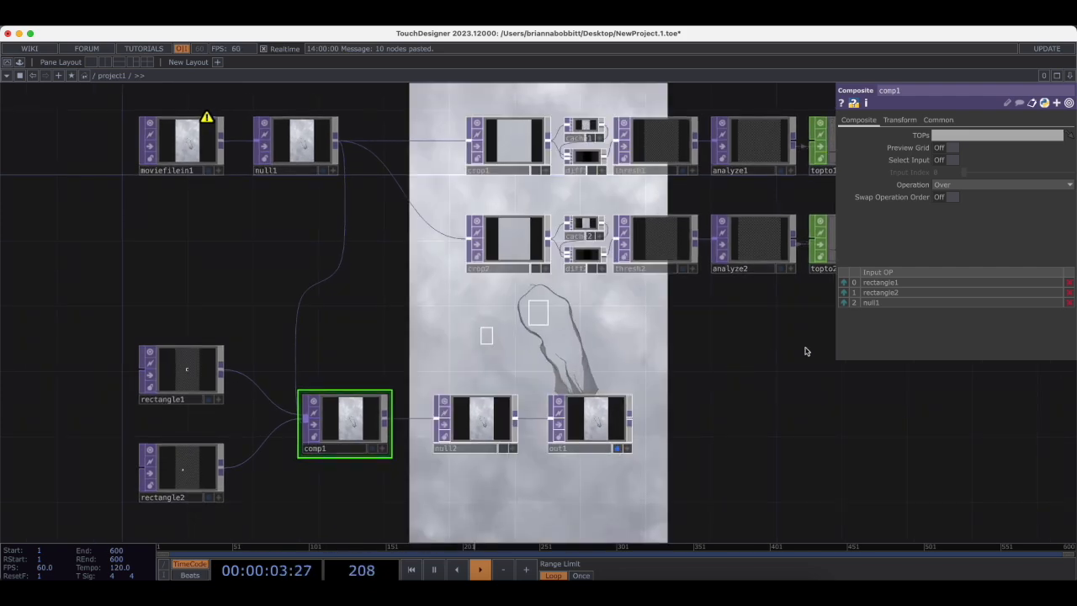
Examine how the two rectangle outlines sit over the moving video in the background display.
drag(806, 351, 678, 370)
drag(506, 372, 775, 353)
mouse_move(598, 320)
mouse_down()
mouse_move(678, 315)
mouse_move(605, 314)
mouse_up()
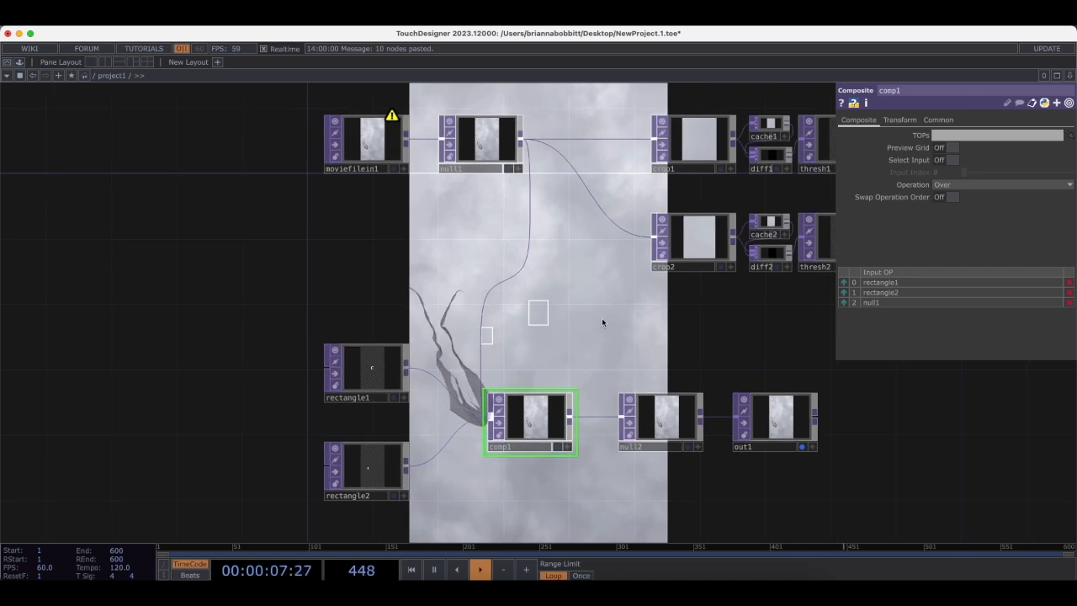
scroll(488, 337, up, 3)
drag(545, 340, 488, 334)
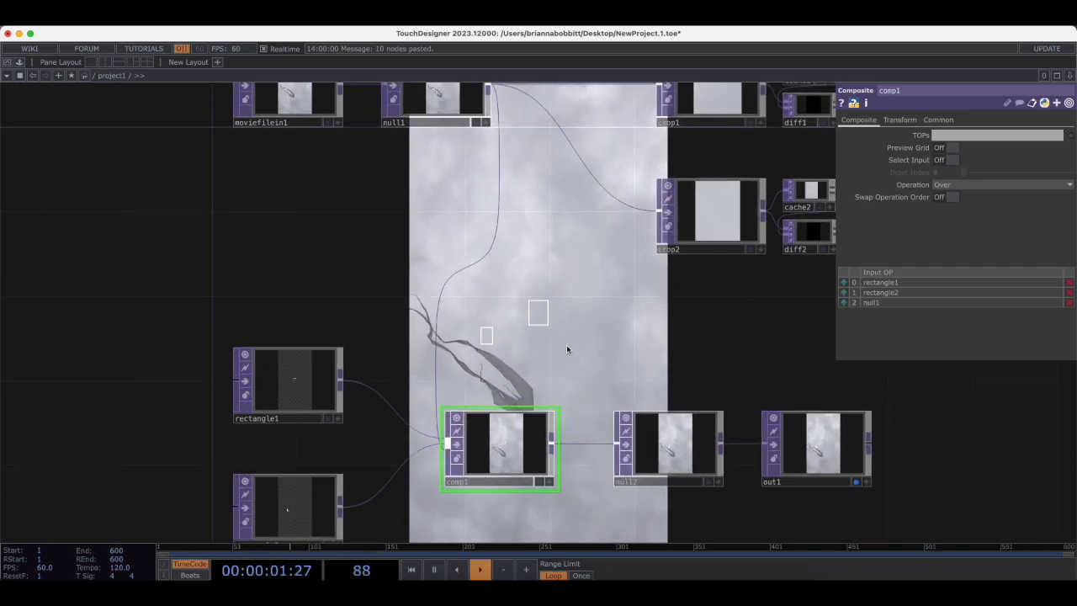
scroll(564, 349, down, 2)
scroll(804, 458, up, 5)
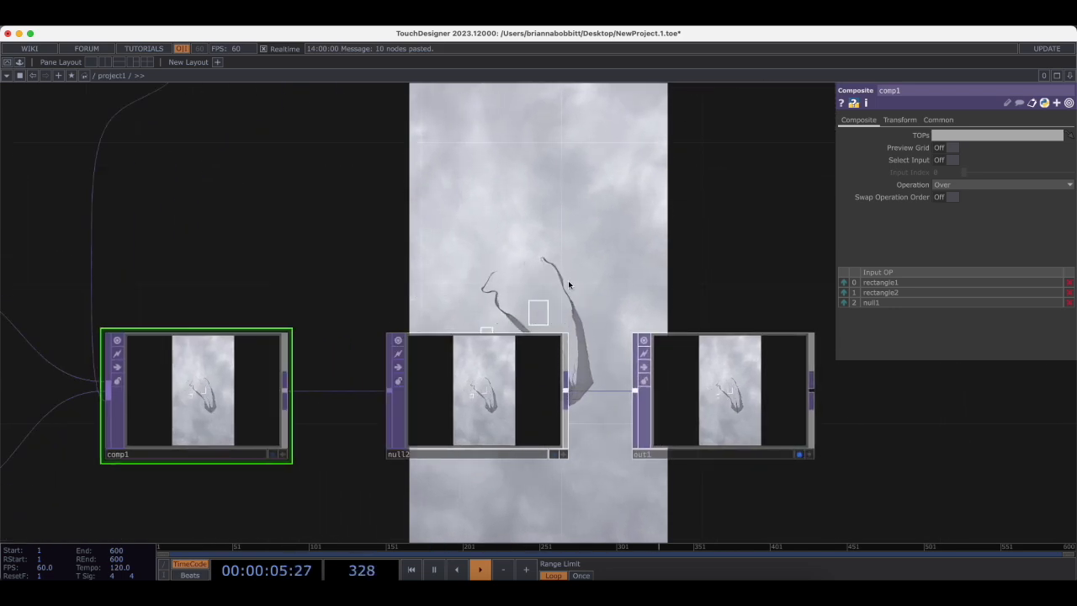
scroll(579, 244, down, 4)
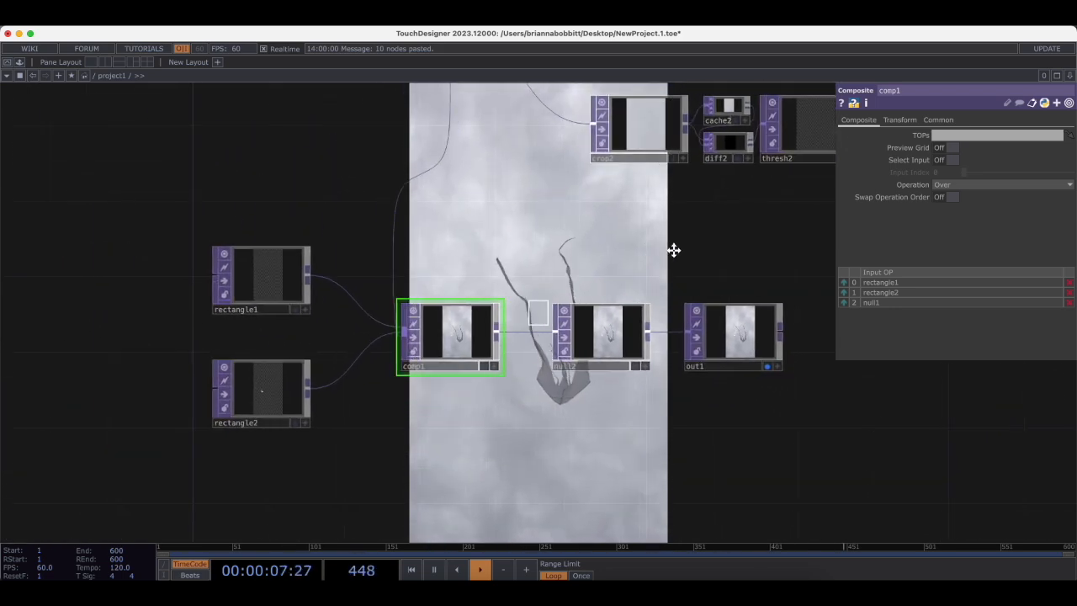
drag(673, 250, 690, 259)
drag(507, 254, 618, 262)
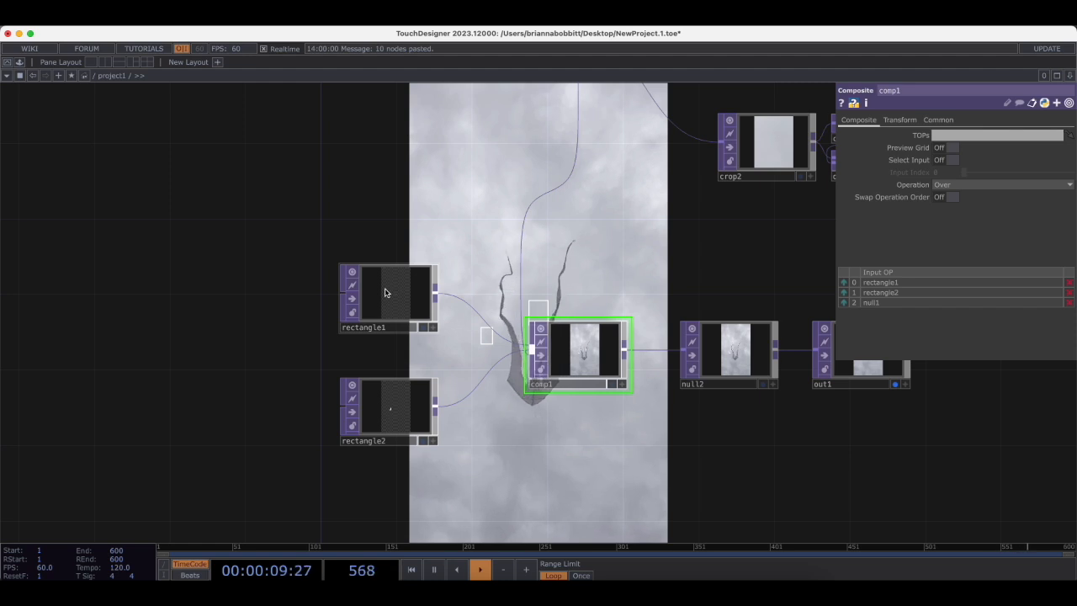
Drive the red channel of rectangle1's Border Color with a max() expression that references the motion-detection chain.
click(385, 292)
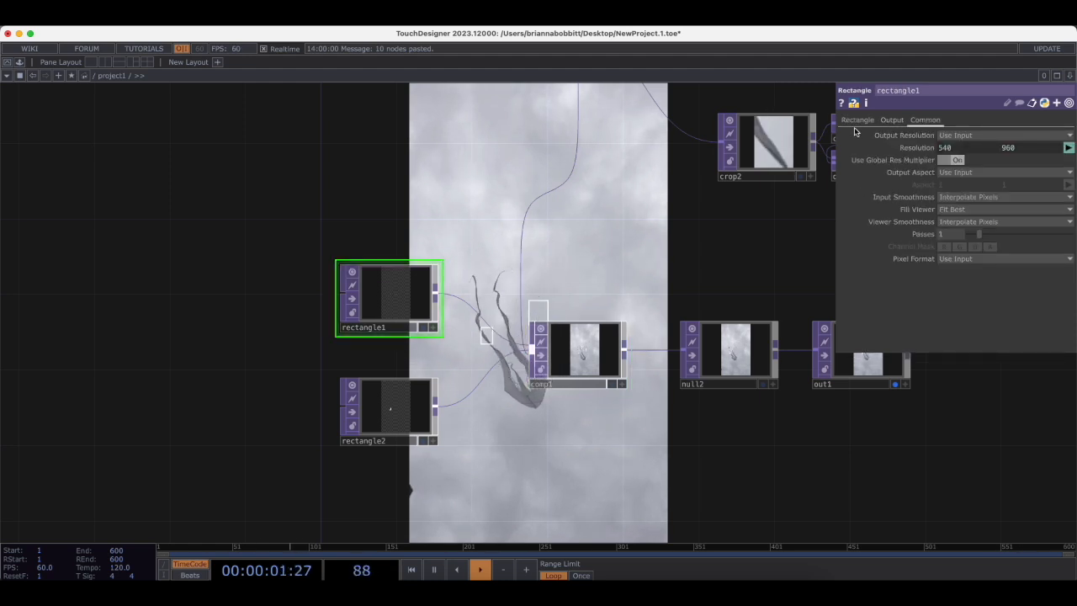
click(857, 119)
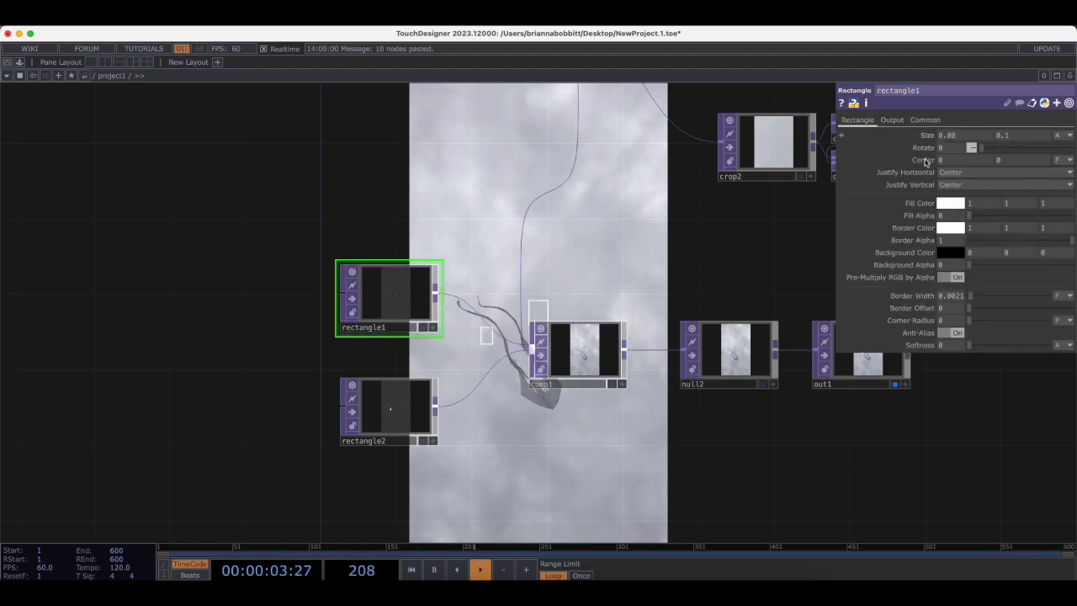
click(950, 228)
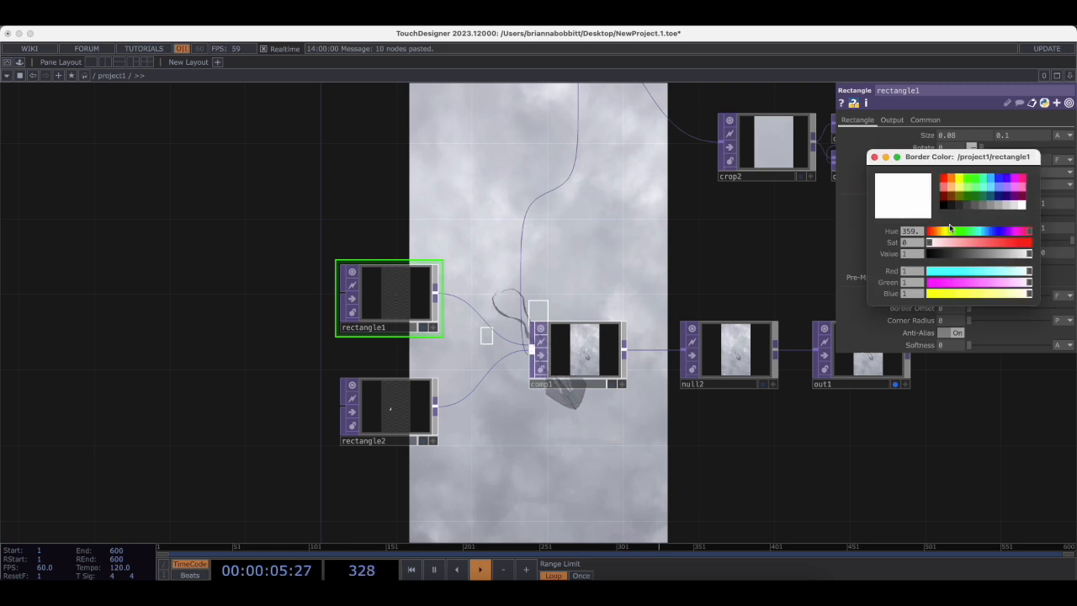
click(874, 157)
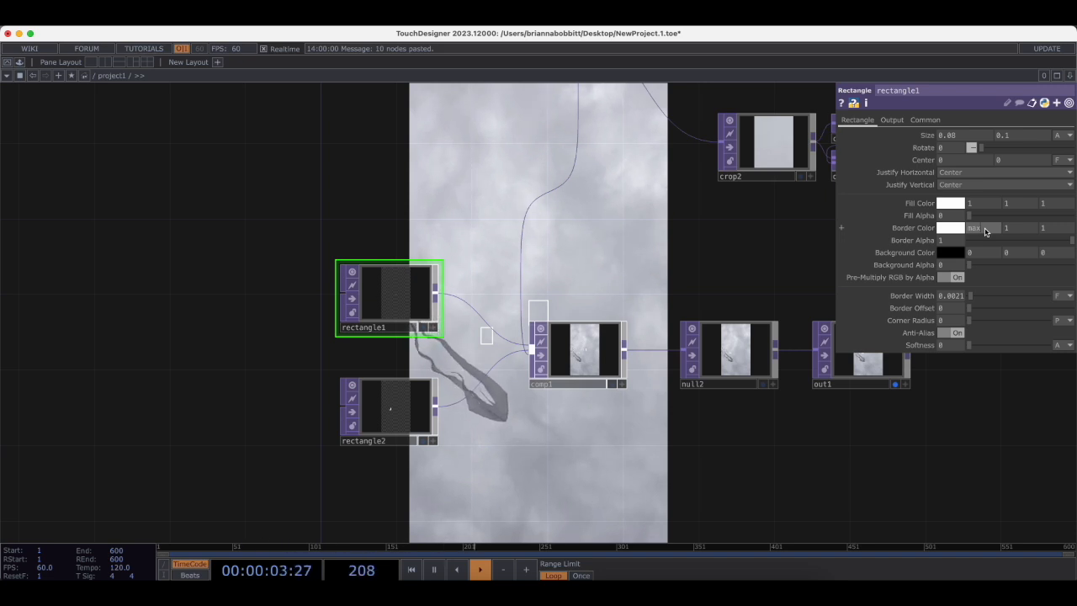
text(()
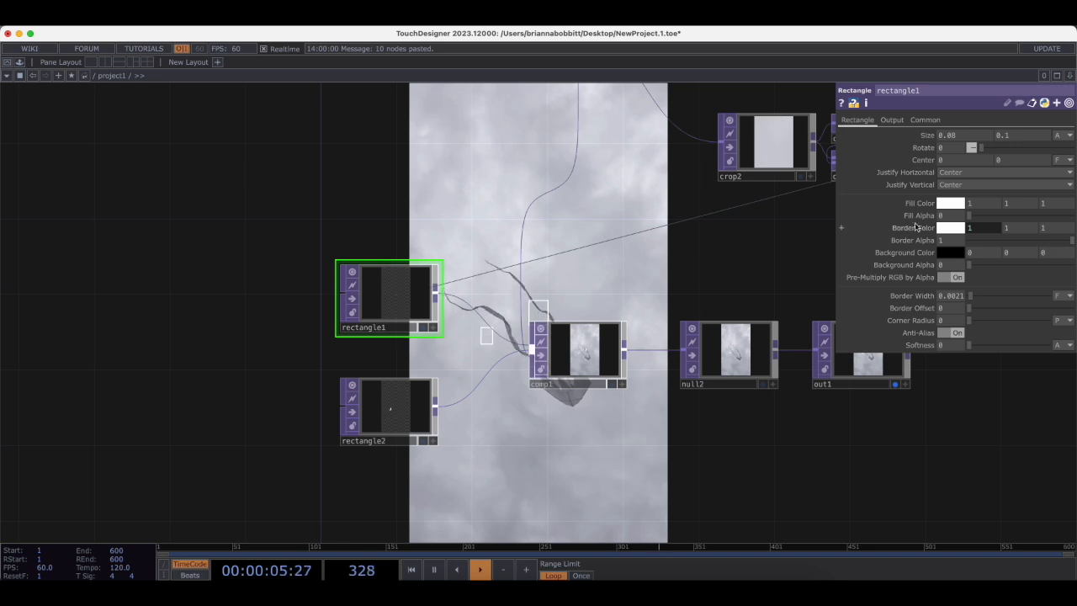
Widen crop2's region to Crop Left 0, Crop Right 0.94, Crop Bottom 0.158 and Crop Top 0.722.
scroll(619, 272, down, 2)
scroll(619, 273, down, 3)
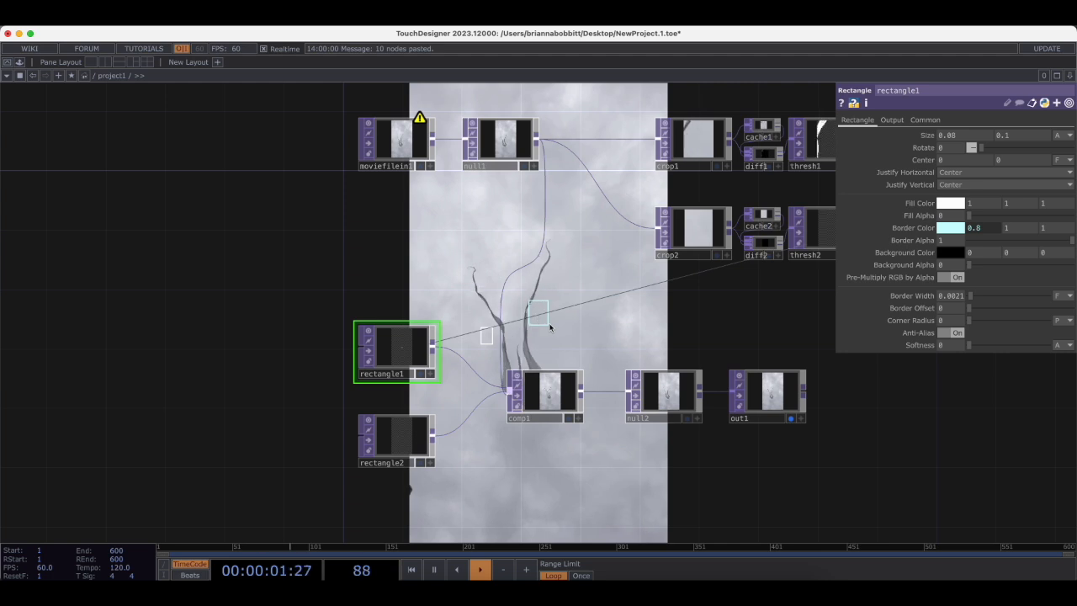
scroll(547, 306, up, 2)
drag(682, 302, 592, 330)
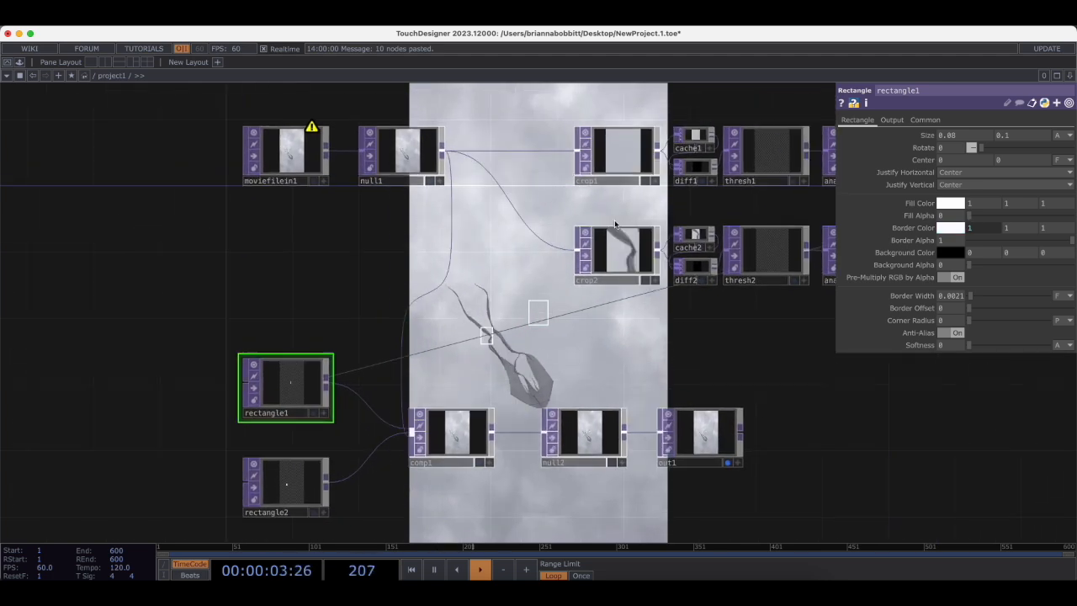
drag(629, 213, 632, 245)
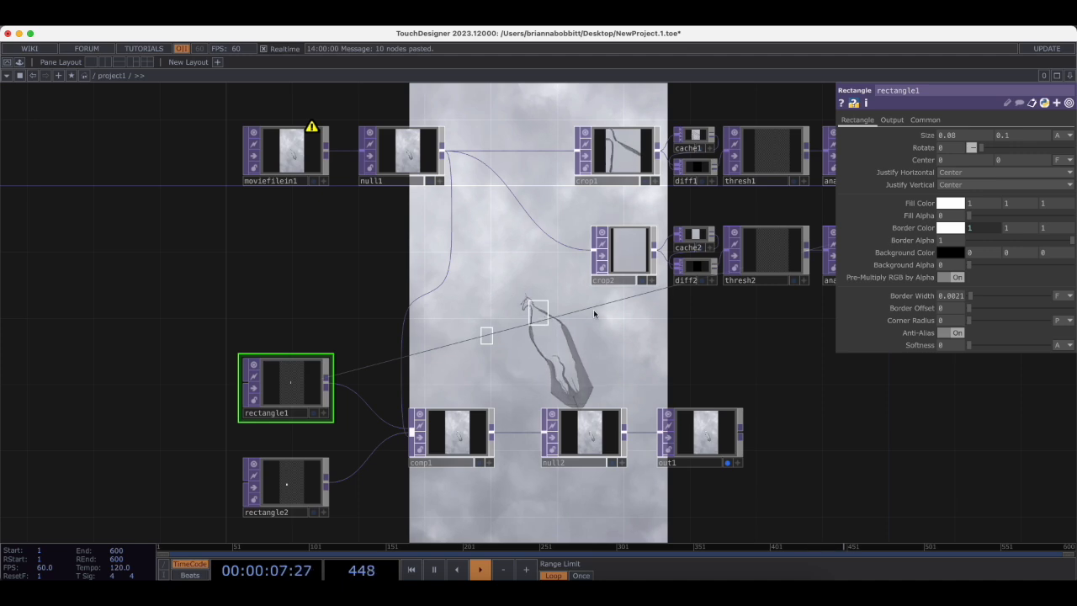
scroll(656, 244, up, 3)
click(635, 238)
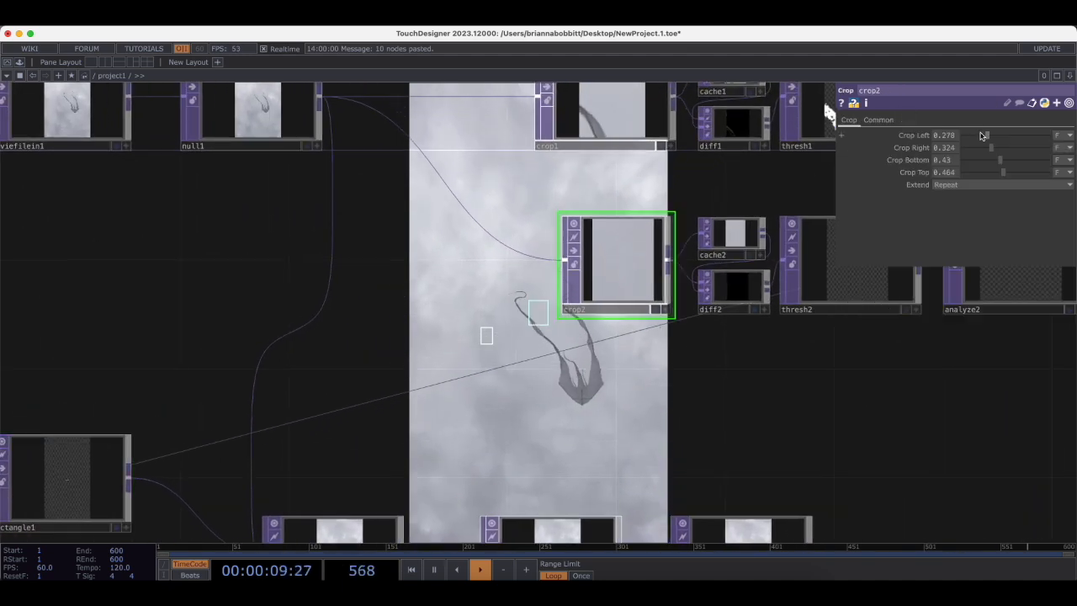
drag(986, 137, 981, 140)
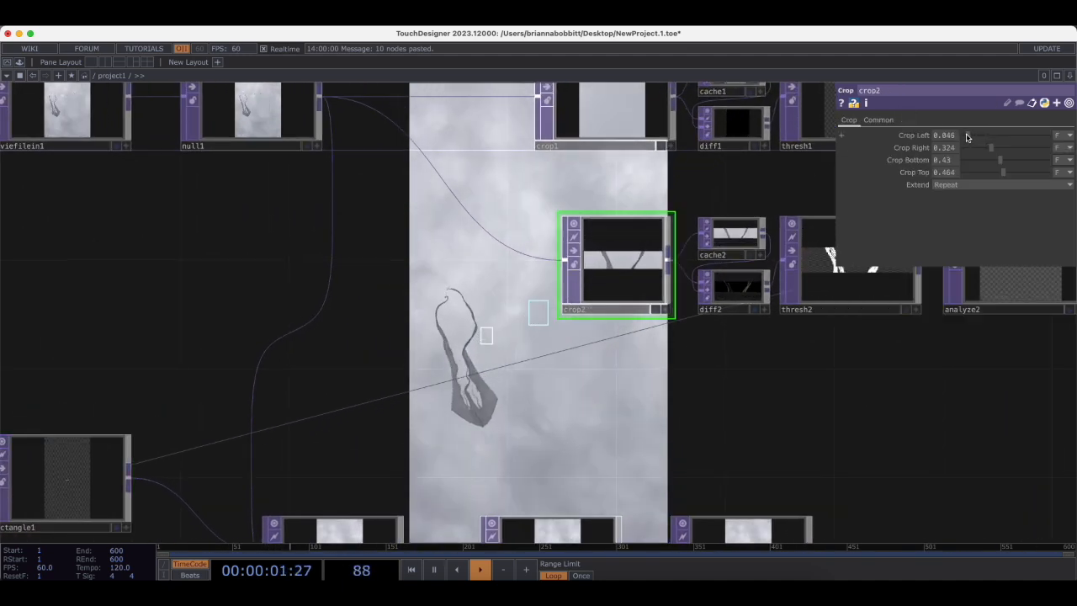
drag(1002, 149, 978, 160)
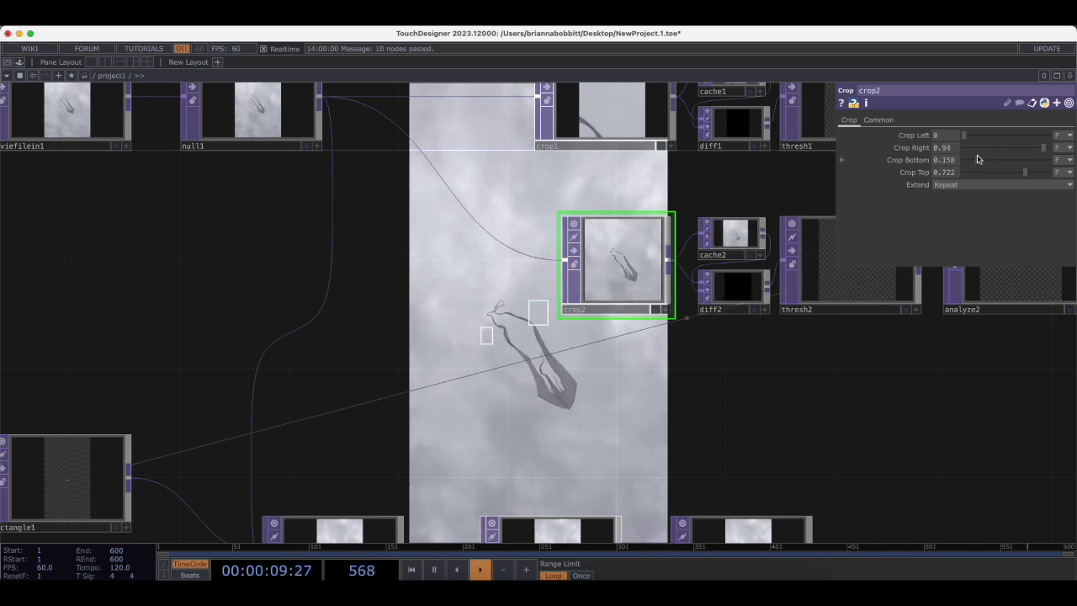
scroll(590, 251, up, 2)
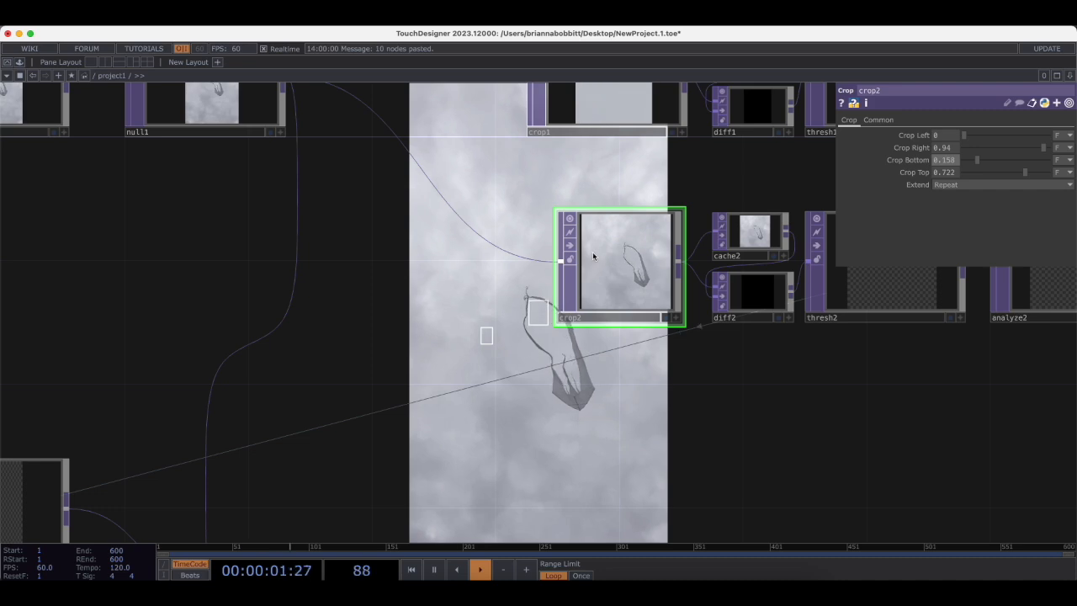
scroll(592, 252, down, 3)
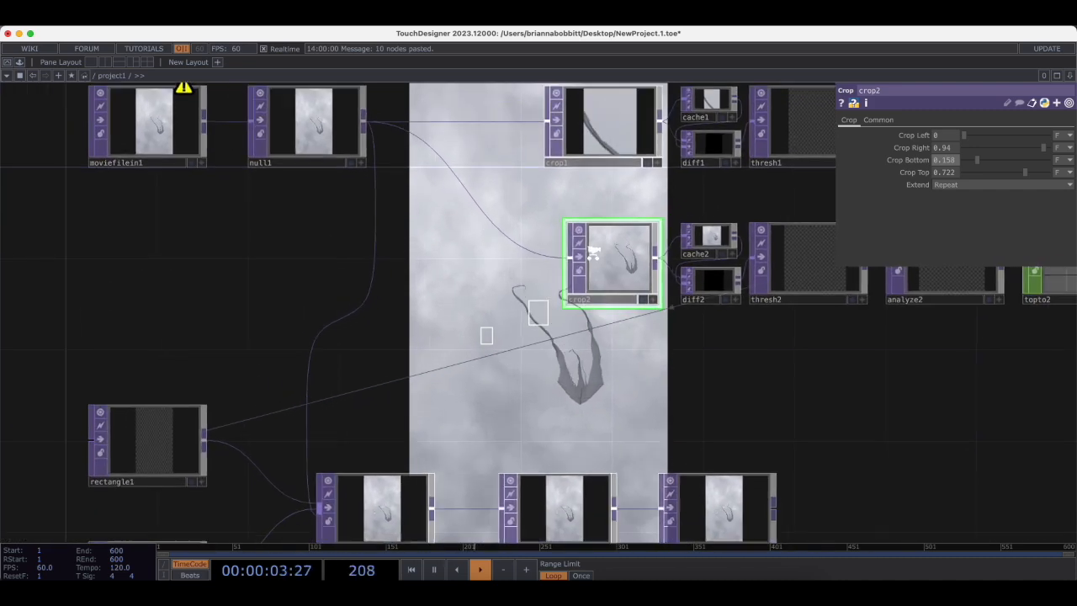
scroll(593, 252, down, 4)
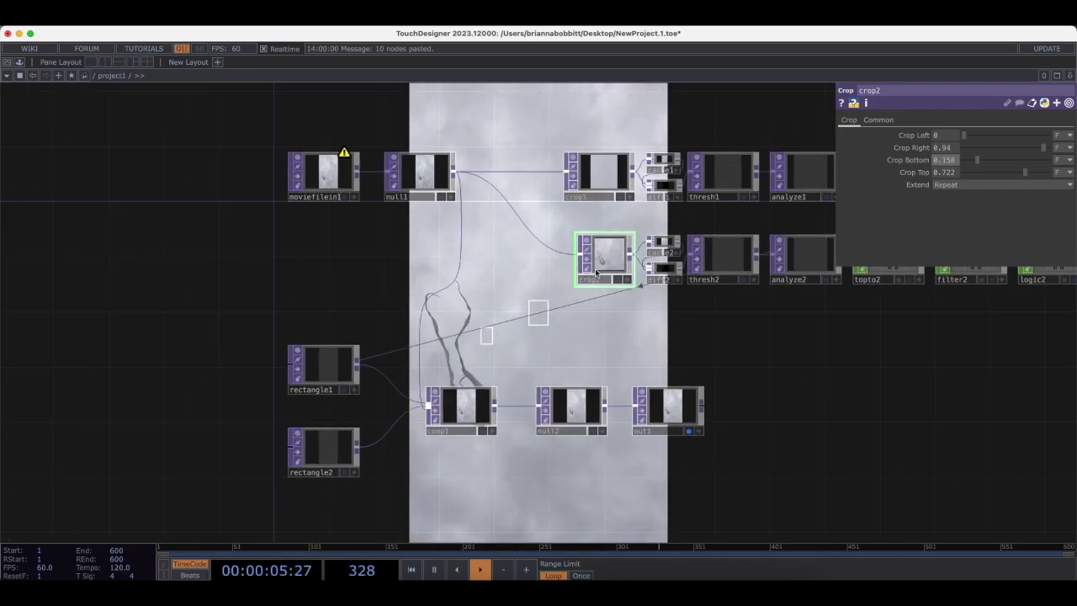
Undo the recent changes to crop2's Crop Left, Right, Bottom and Top values.
key(super+z)
key(super+z)
key(super+z)
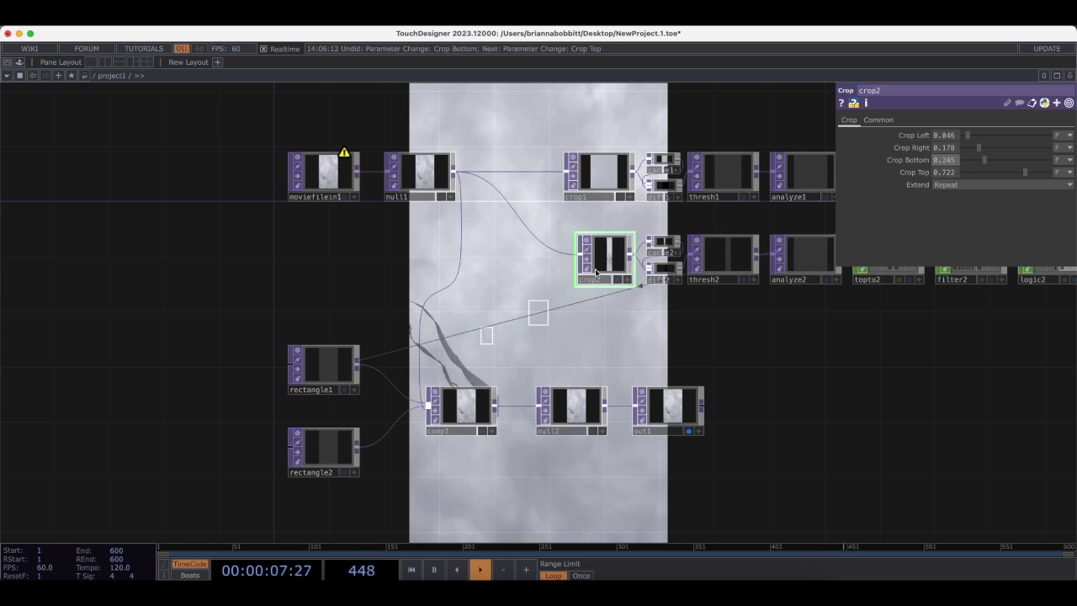
key(super+z)
key(super+z)
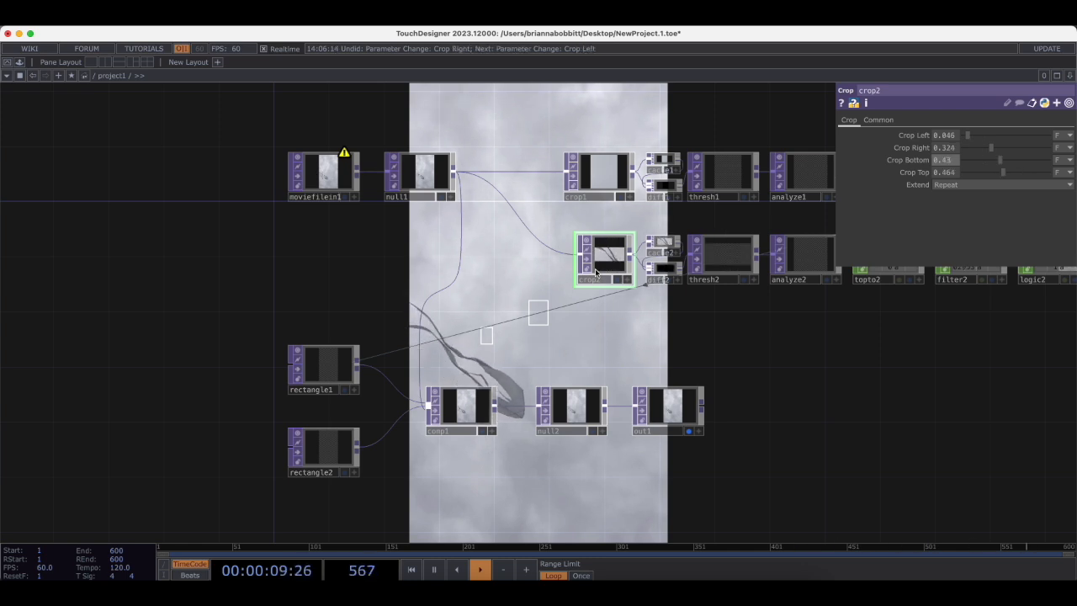
key(super+z)
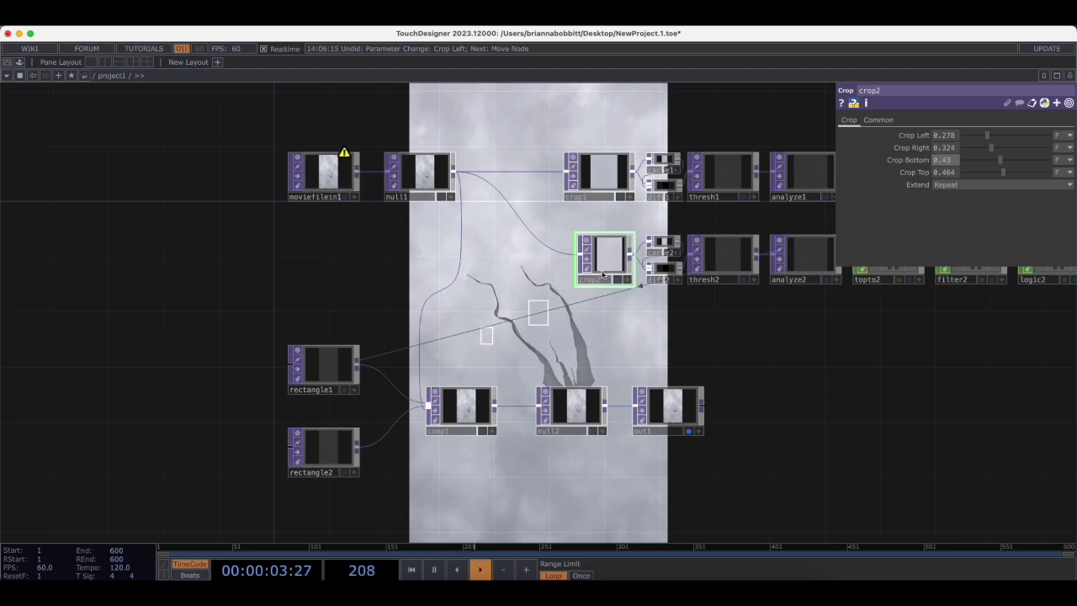
Duplicate rectangle2, wire null1 into the copy and place it on the connection leading into crop2.
scroll(521, 359, down, 2)
drag(709, 343, 708, 369)
scroll(596, 359, down, 3)
click(353, 447)
key(ctrl+c)
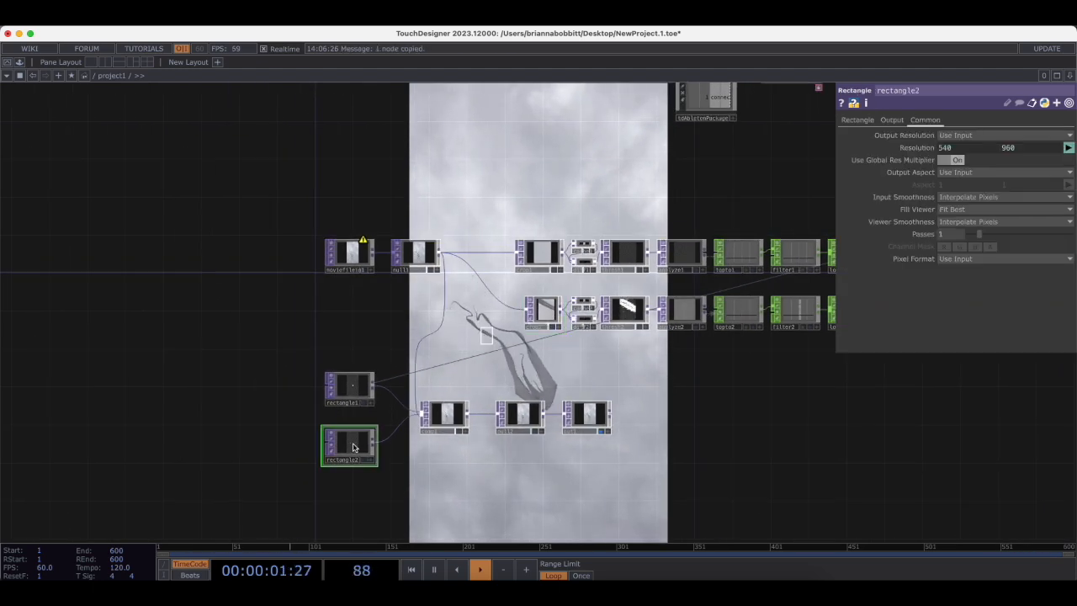
scroll(408, 377, up, 4)
key(ctrl+v)
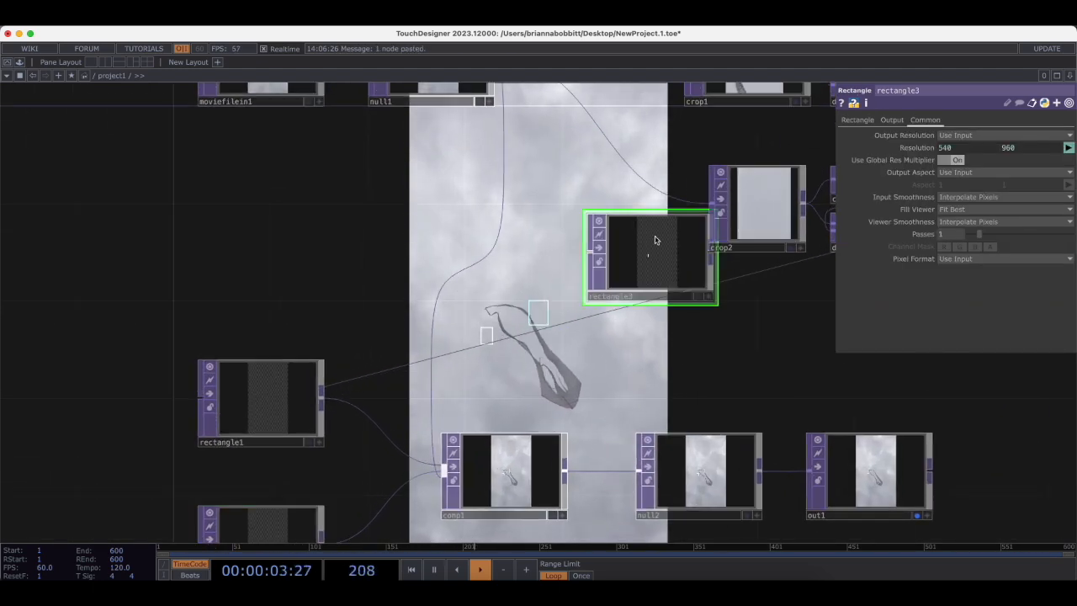
drag(543, 163, 497, 278)
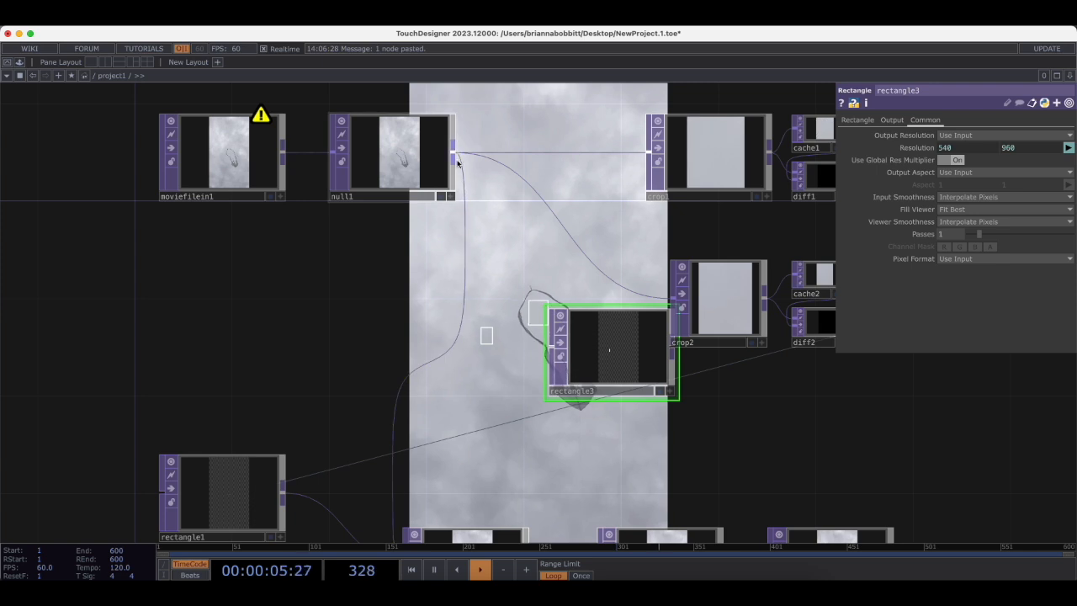
drag(454, 153, 555, 337)
drag(625, 360, 678, 298)
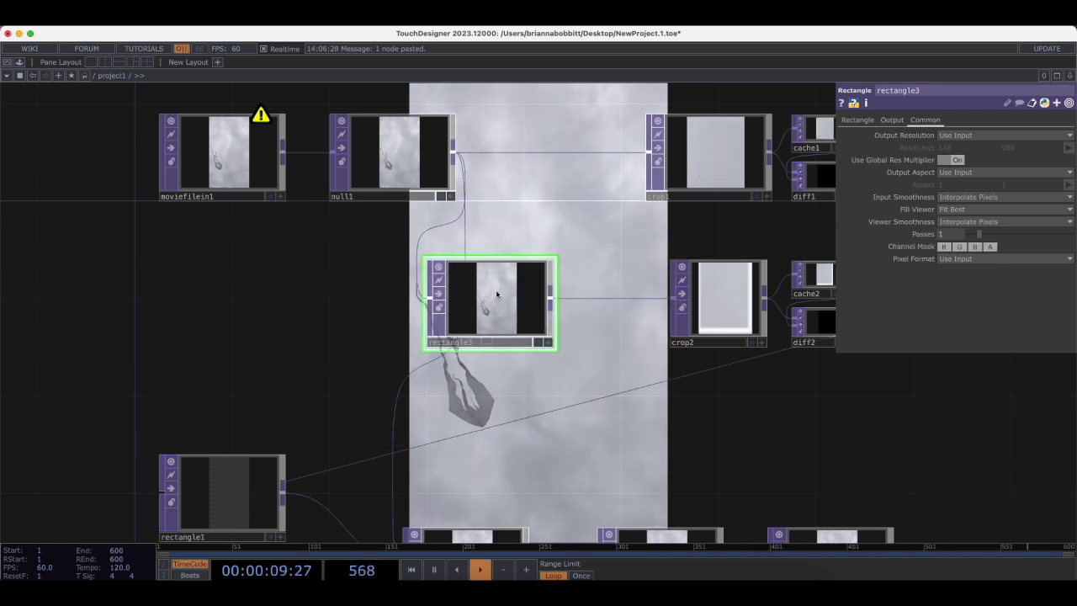
Examine how rectangle3 feeds the crop2 chain and read the MIDI note callbacks in chopexec1 and chopexec2.
scroll(496, 295, up, 5)
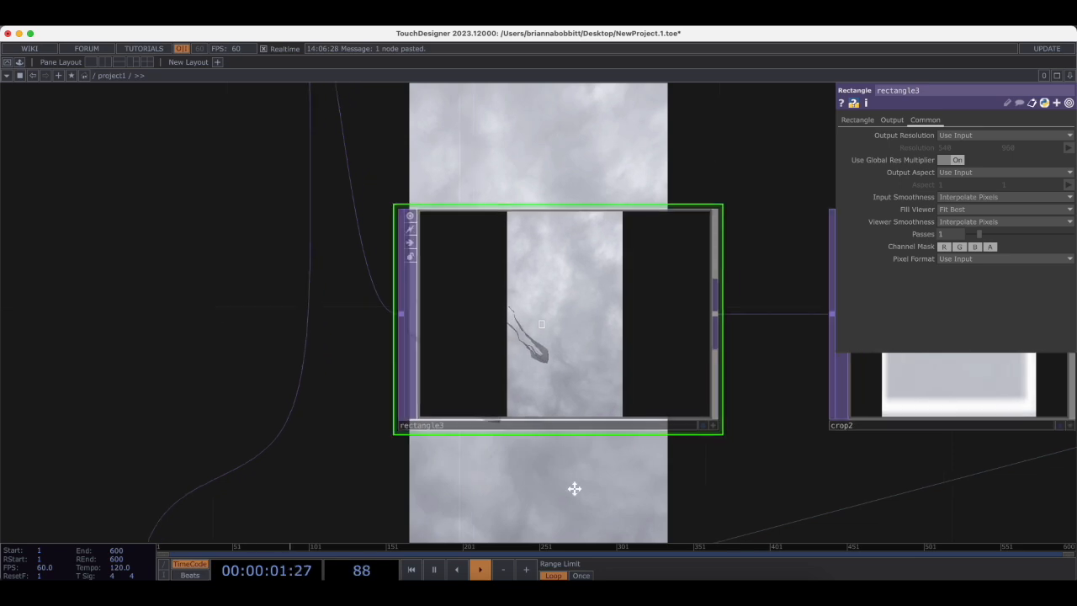
drag(574, 487, 529, 480)
drag(599, 480, 490, 480)
scroll(623, 468, down, 6)
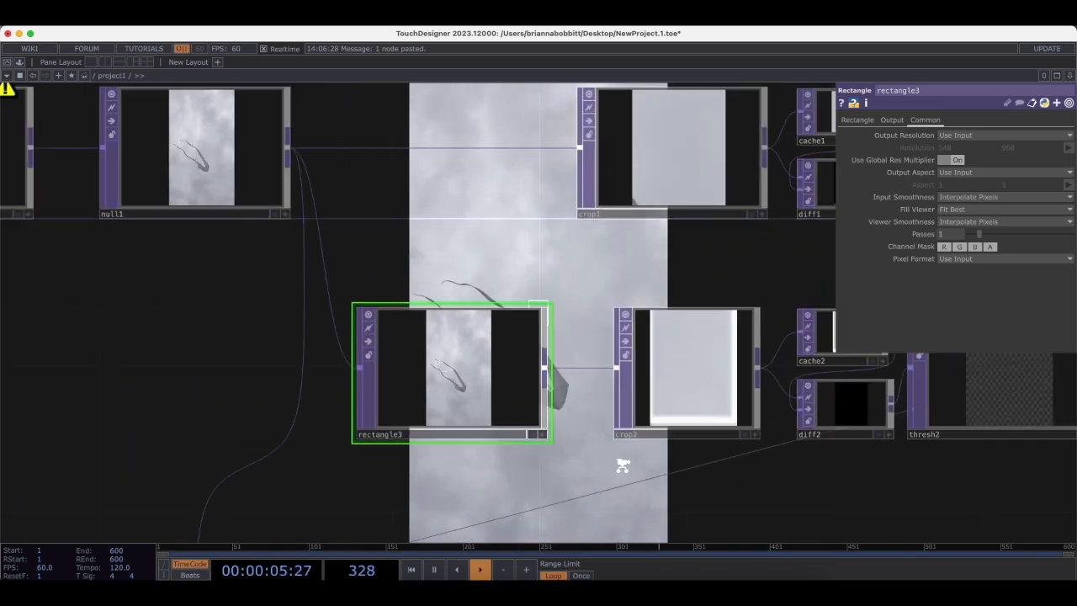
drag(623, 360, 287, 320)
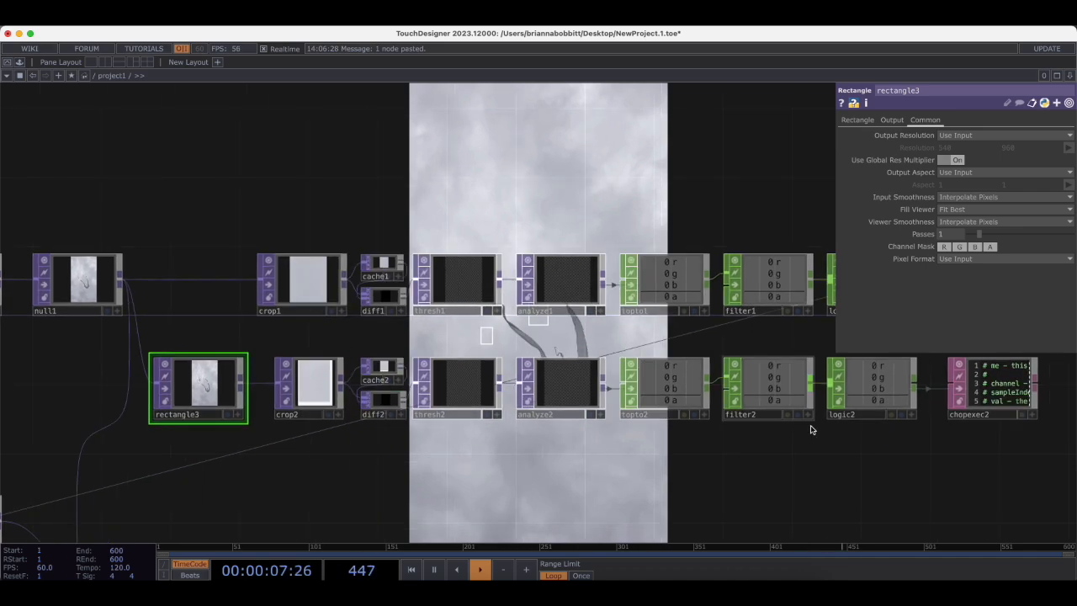
drag(774, 491, 481, 476)
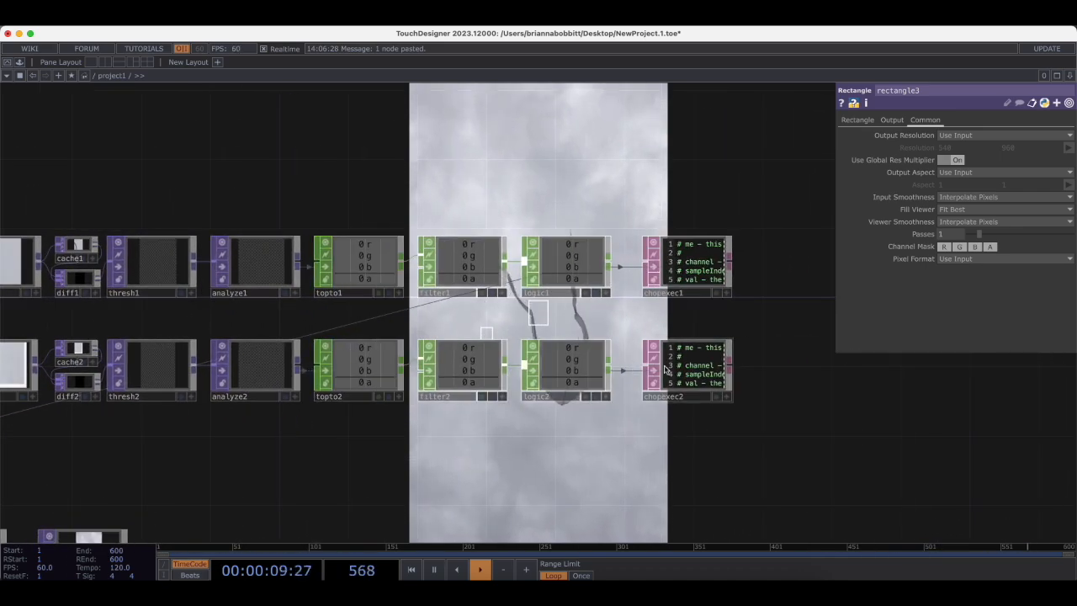
scroll(661, 362, up, 1)
click(707, 370)
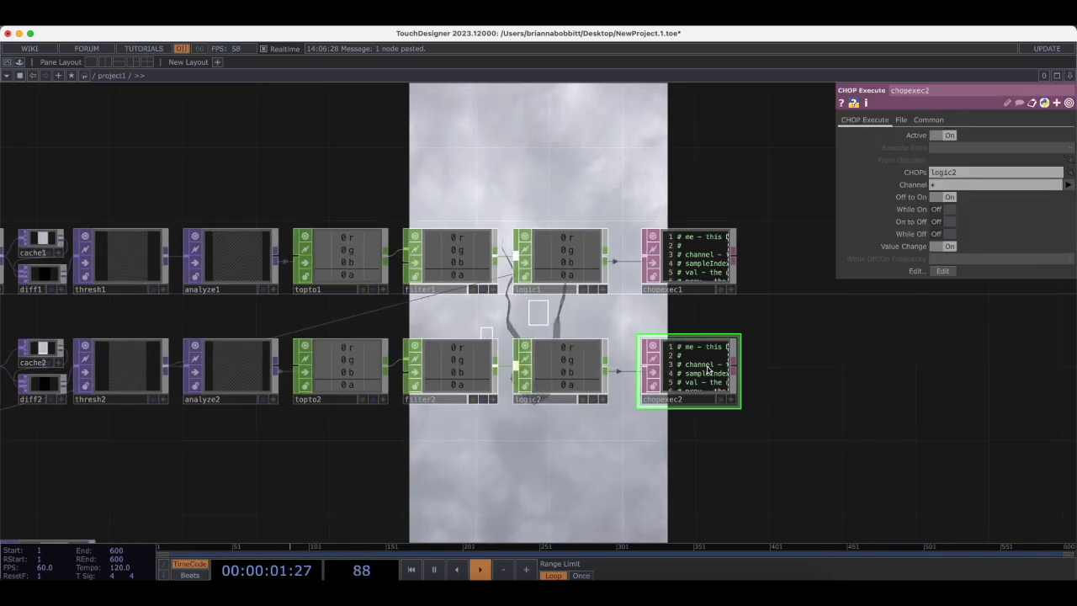
scroll(799, 333, up, 6)
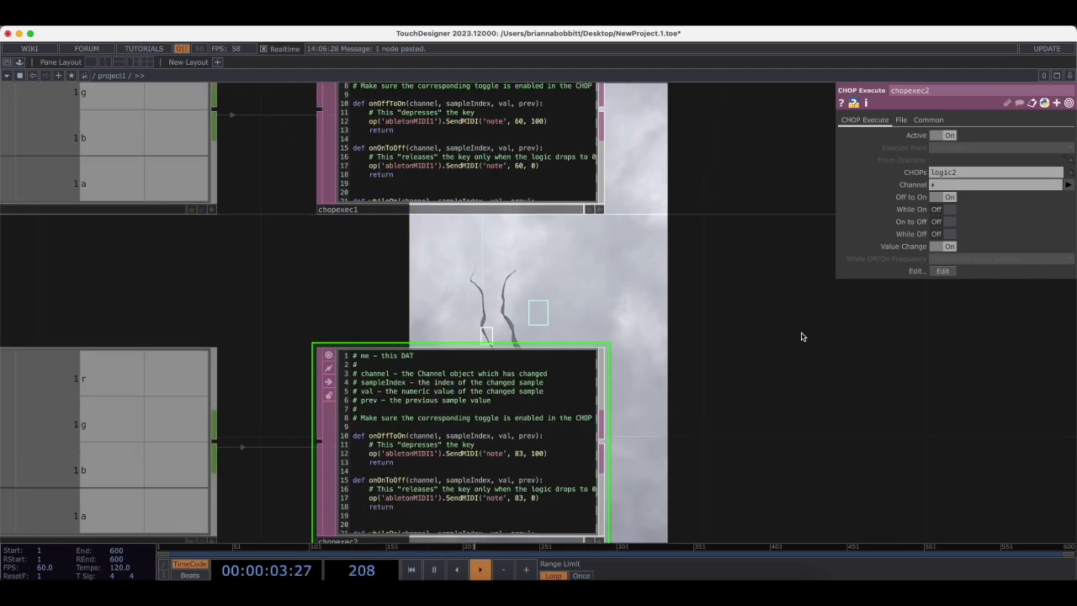
scroll(737, 278, down, 6)
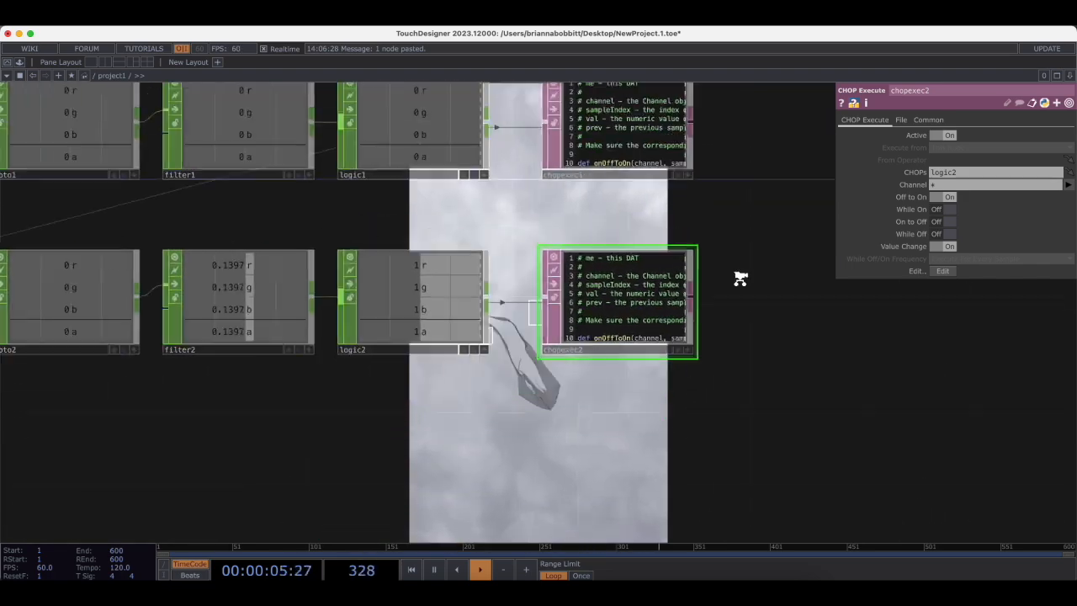
Set thresh2's Threshold to 0.06.
scroll(740, 279, down, 5)
scroll(608, 358, up, 3)
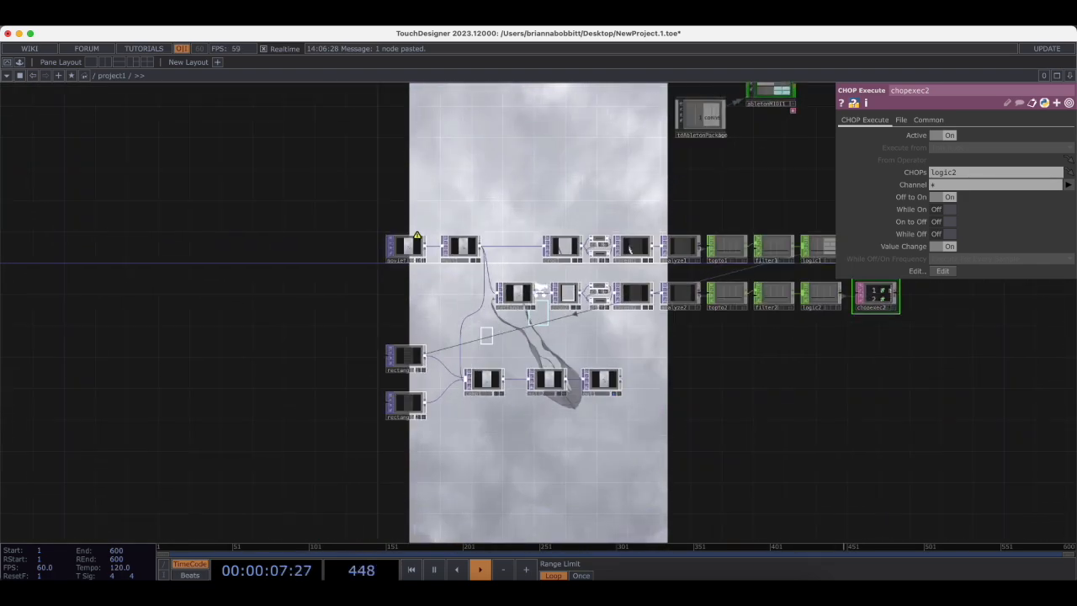
scroll(539, 290, up, 4)
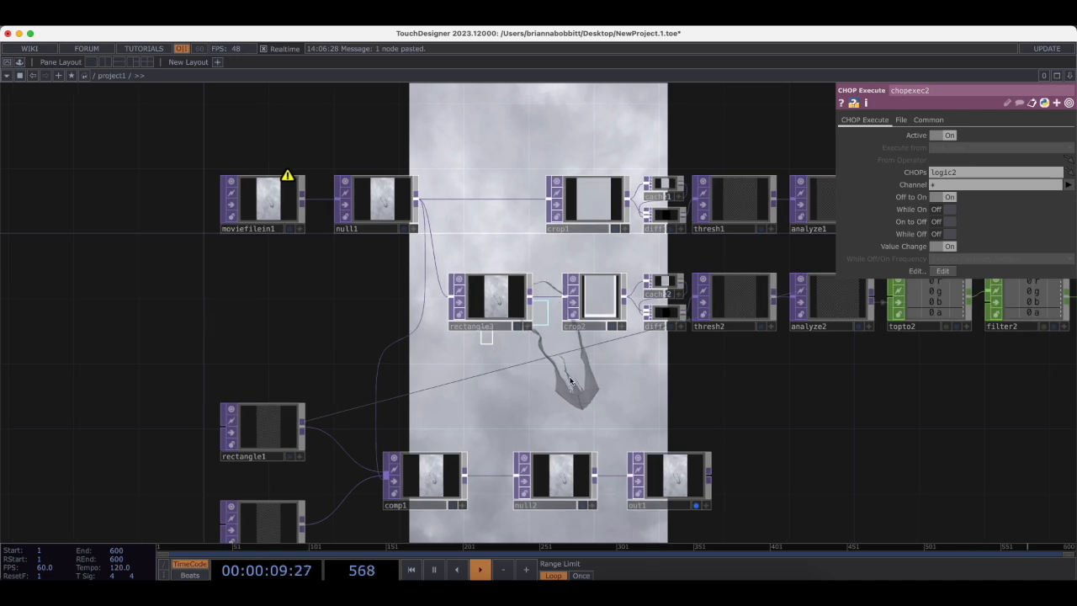
drag(571, 380, 665, 382)
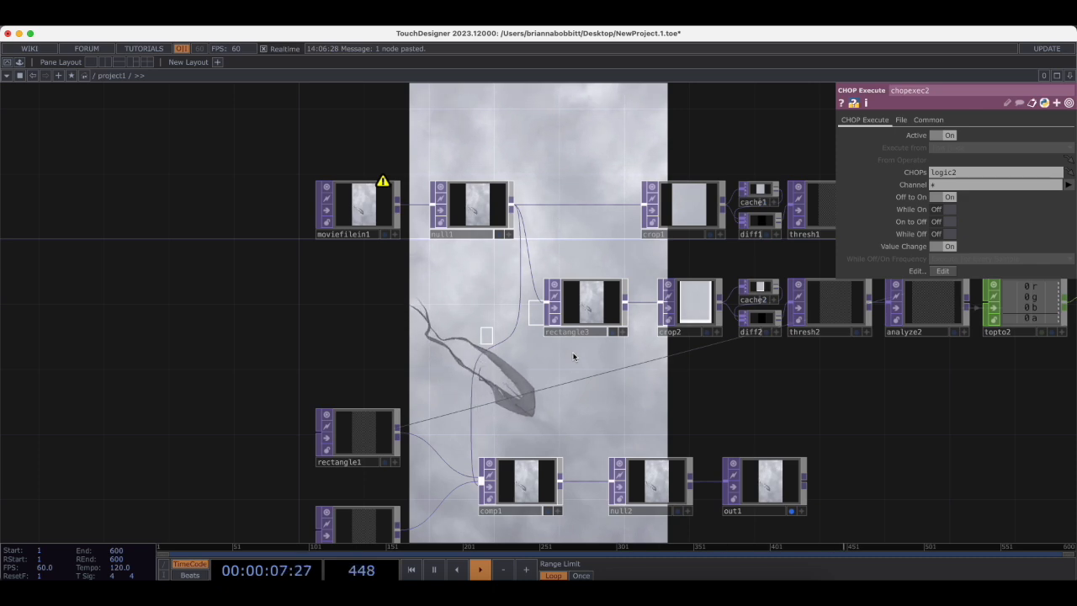
drag(851, 387, 616, 424)
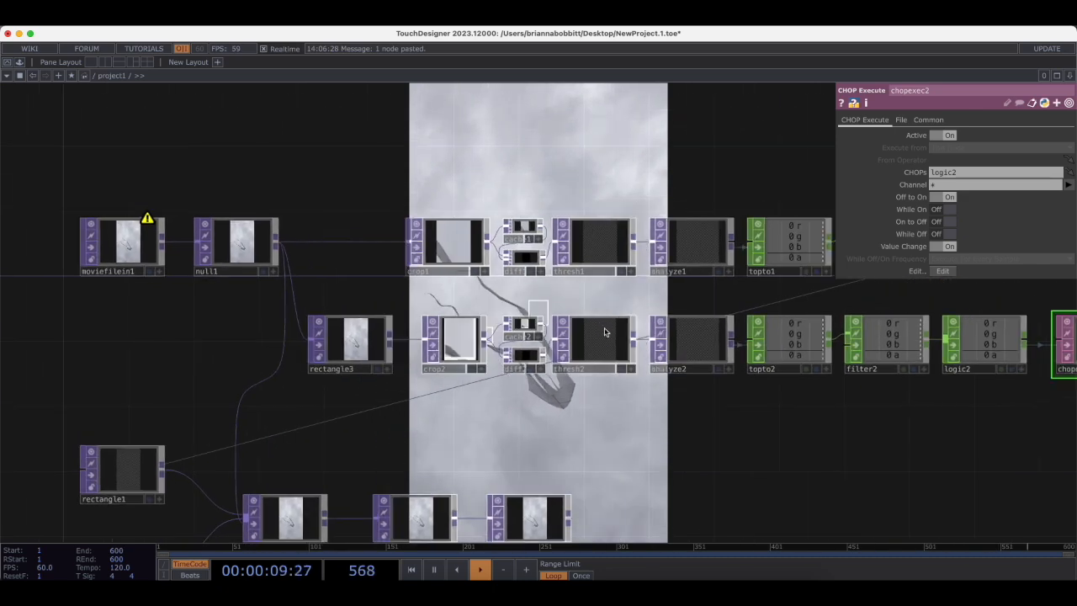
click(598, 341)
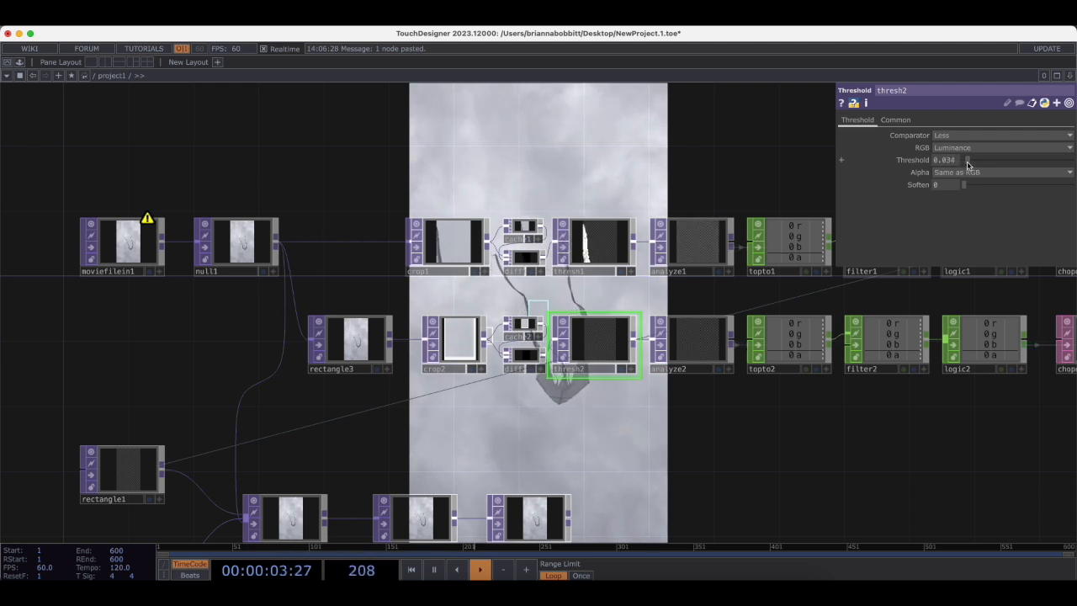
drag(967, 166, 971, 165)
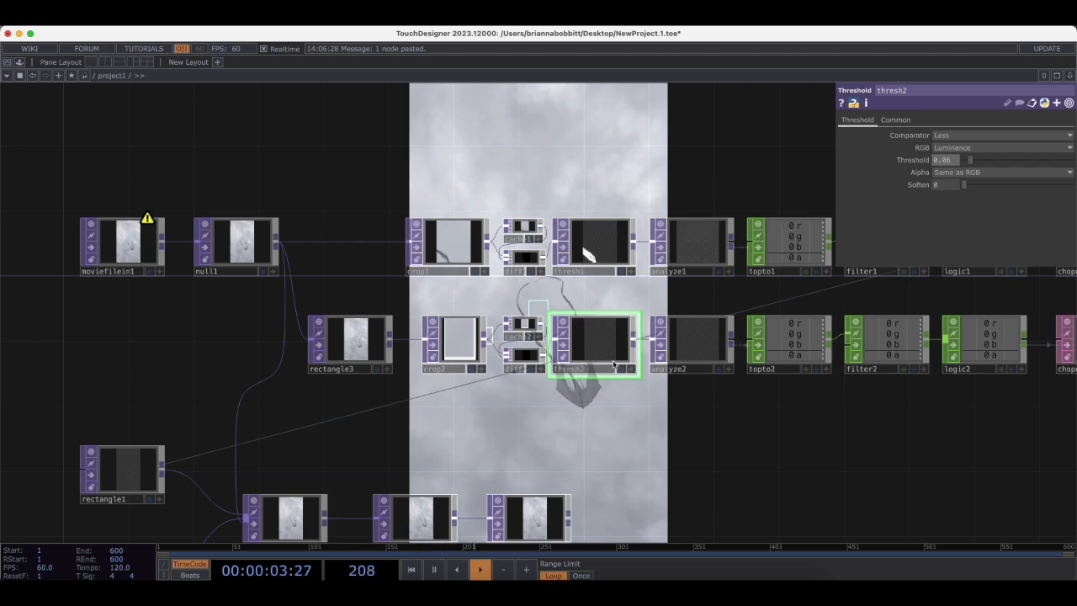
Reuse rectangle1's max() border expression on the red channel of rectangle2's Fill Color, pointing it at logic2.
drag(503, 429, 667, 463)
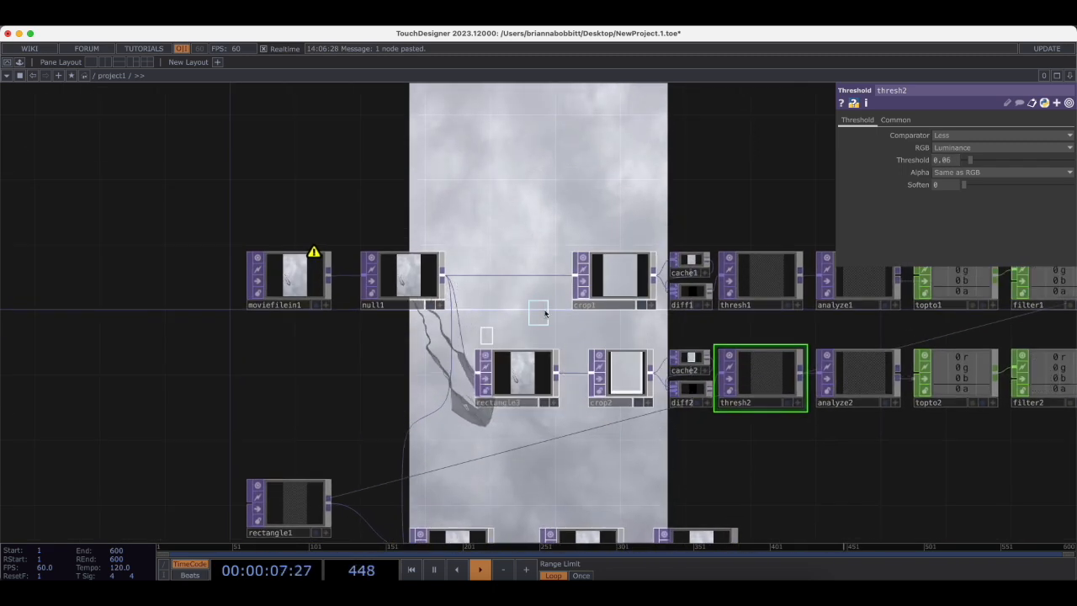
drag(573, 460, 535, 258)
scroll(484, 387, down, 3)
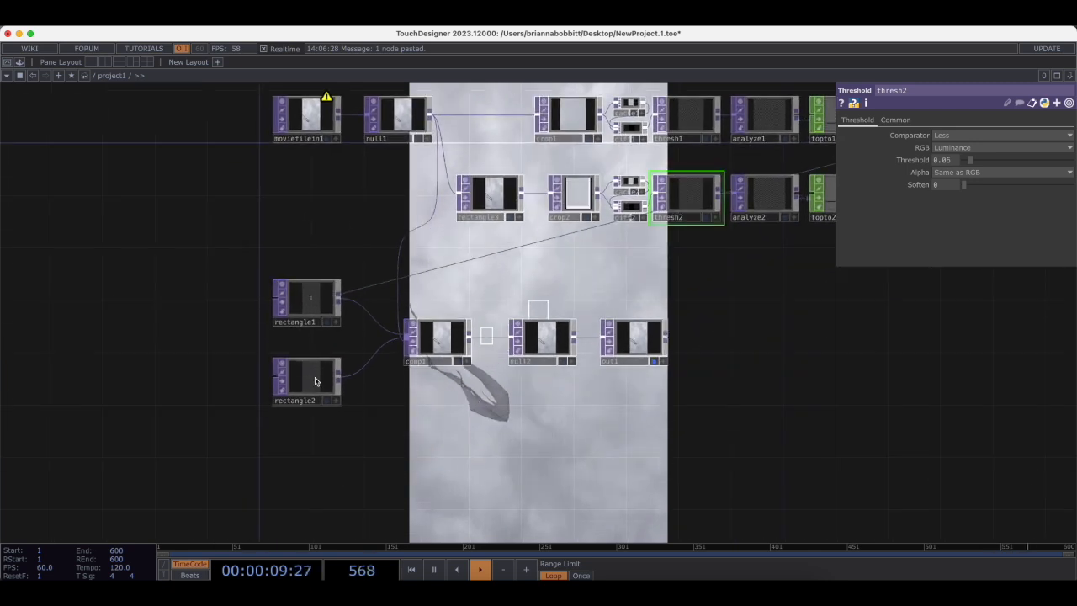
click(304, 295)
click(983, 229)
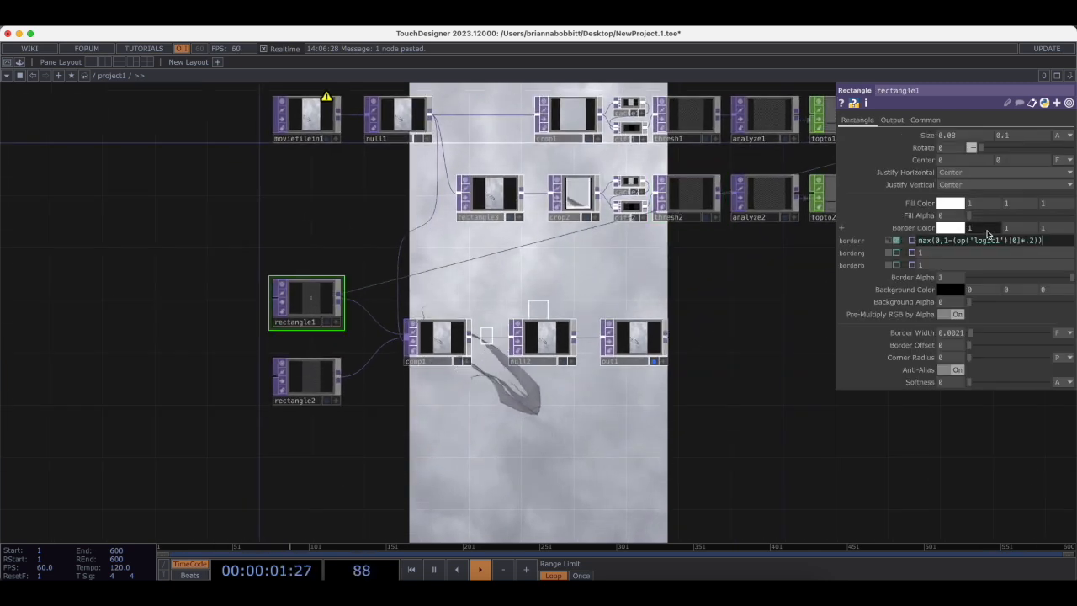
click(981, 244)
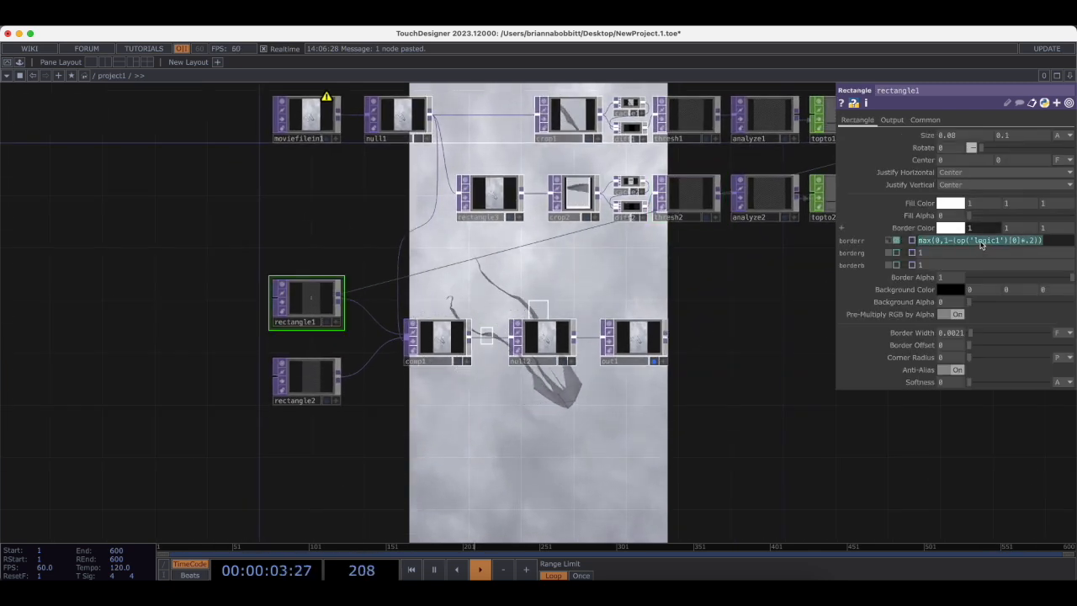
click(306, 377)
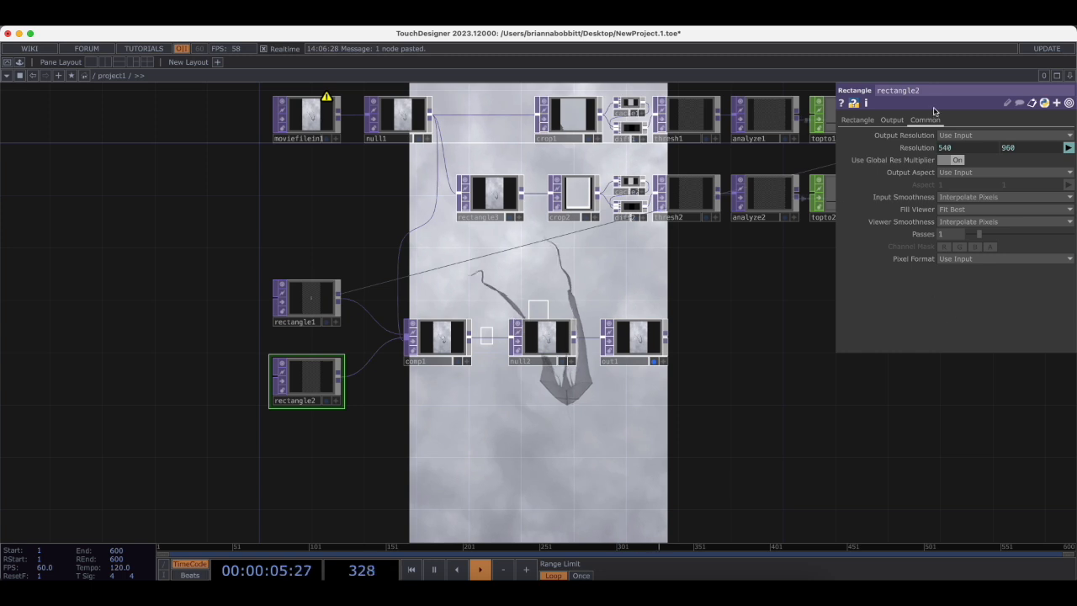
click(858, 120)
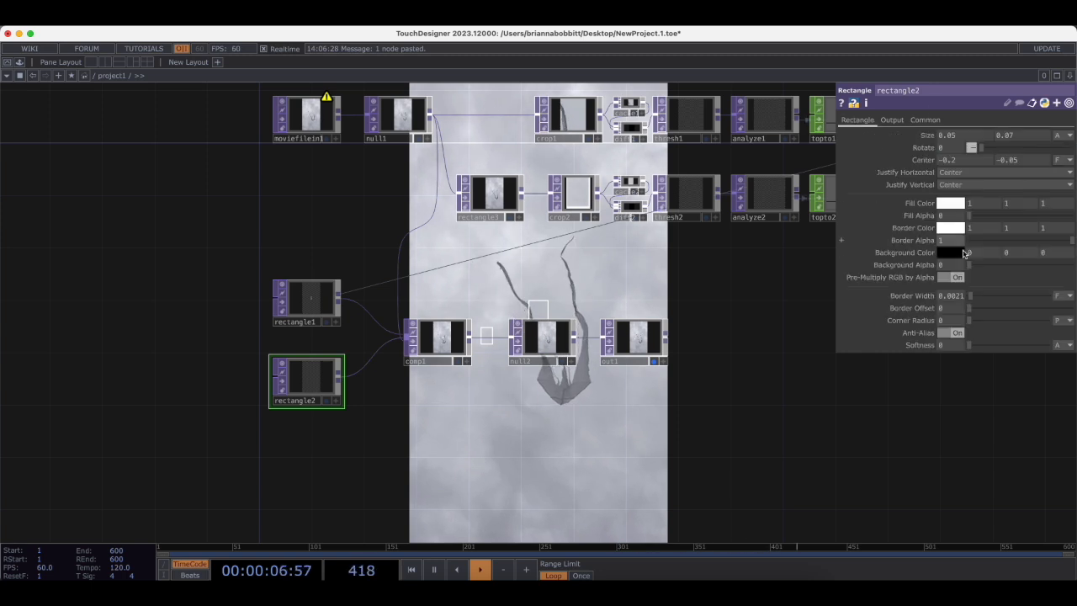
click(979, 209)
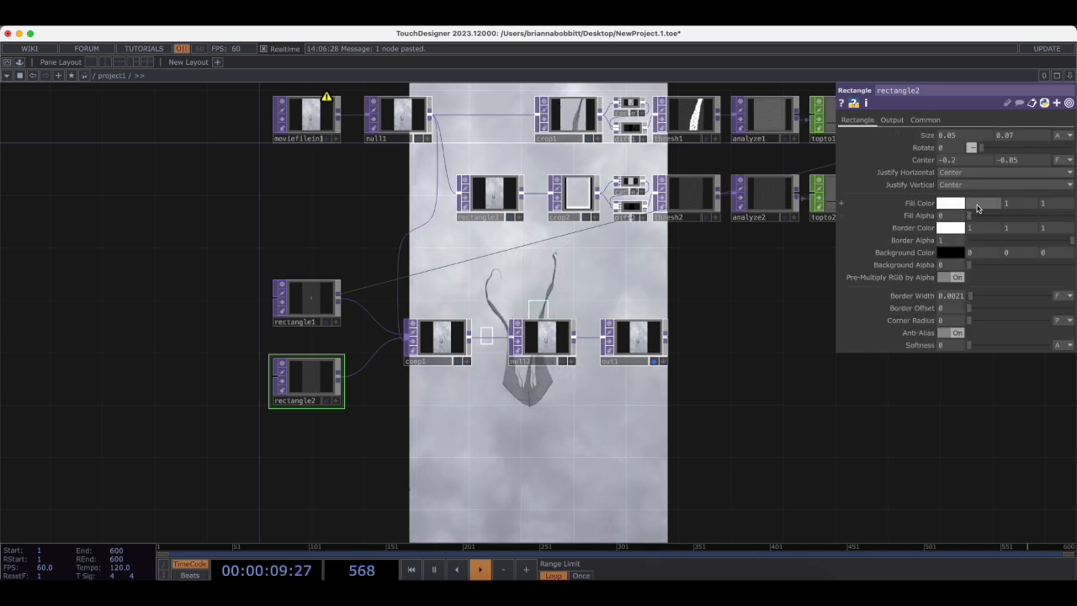
key(super+v)
key(Return)
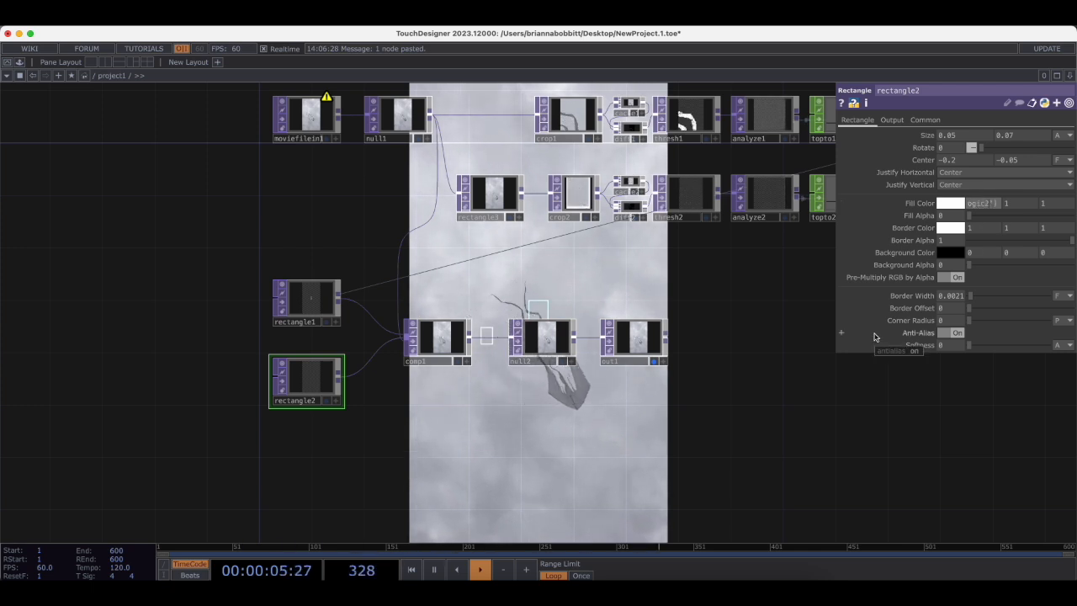
click(776, 423)
Delete rectangle3 from between null1 and crop2.
drag(718, 329, 711, 331)
scroll(702, 345, down, 6)
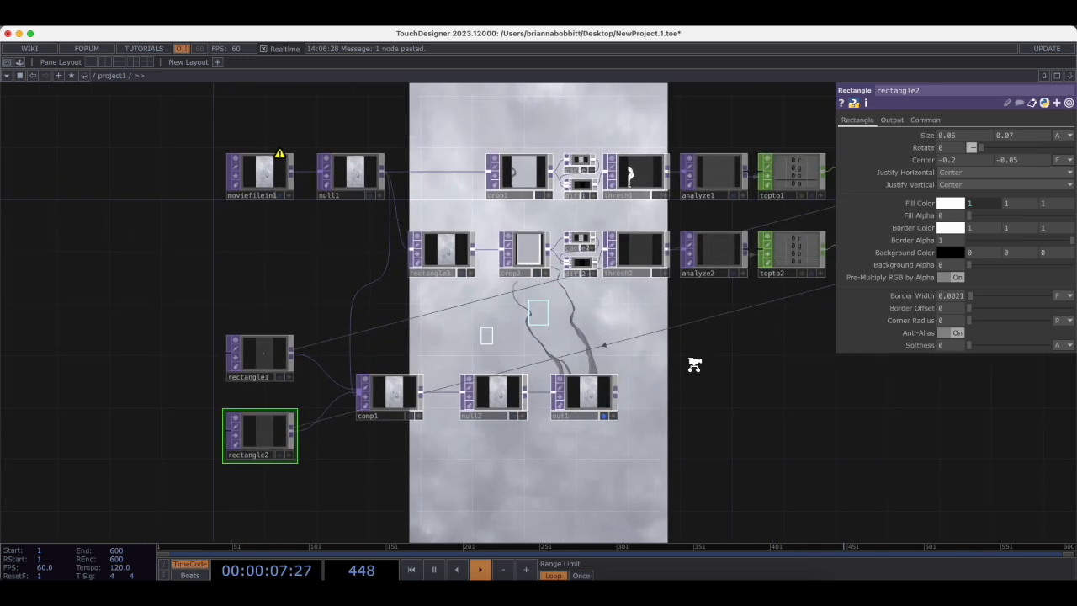
scroll(616, 387, down, 2)
drag(555, 383, 388, 385)
drag(659, 305, 644, 344)
click(240, 370)
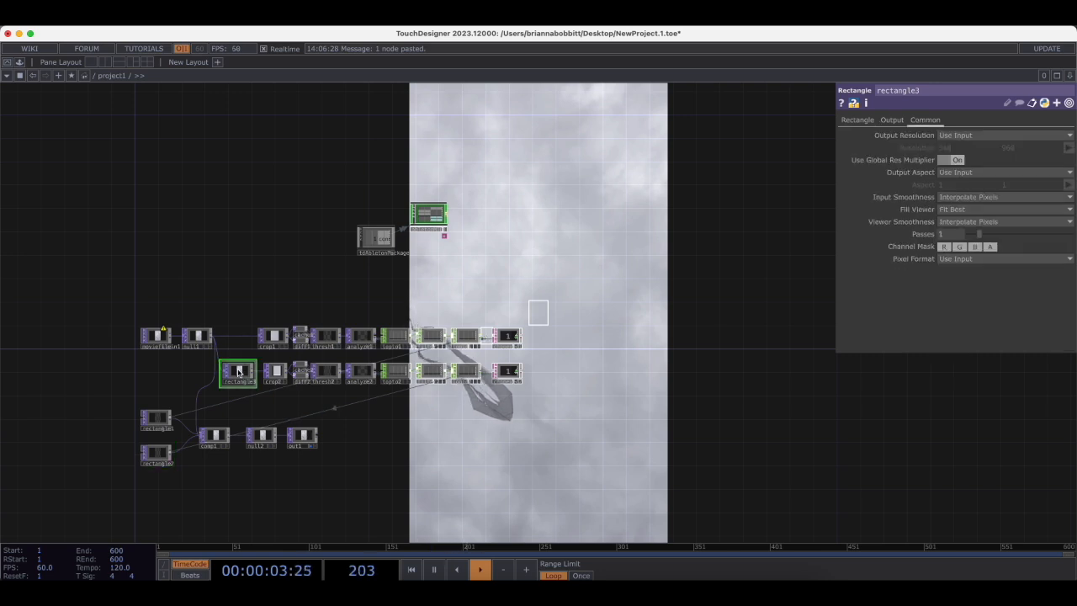
key(Delete)
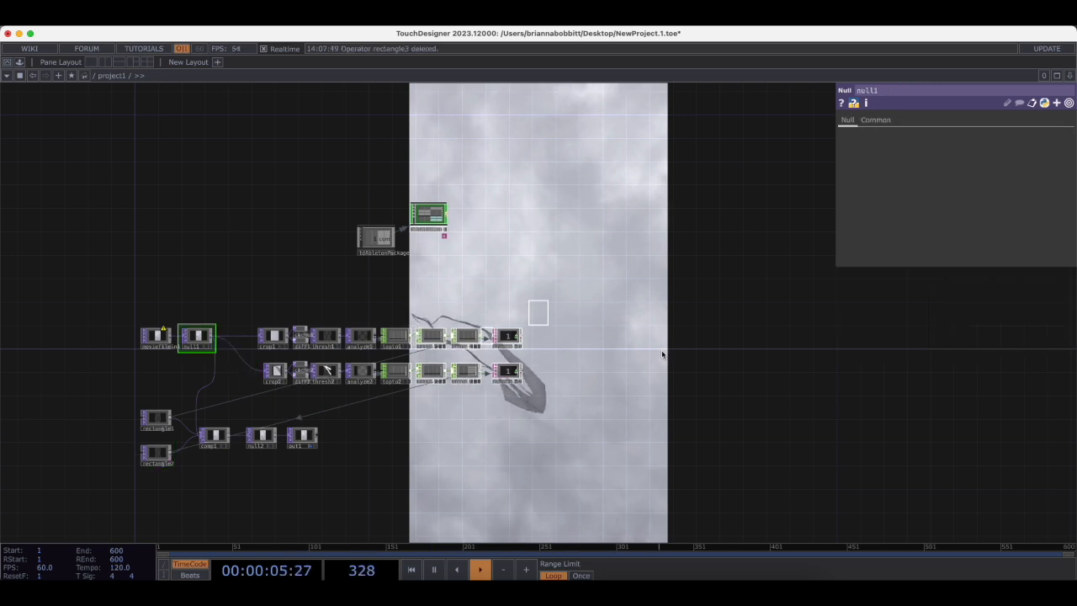
Set the project1 container's layout size to 1080 wide by 1920 high.
drag(661, 356, 621, 393)
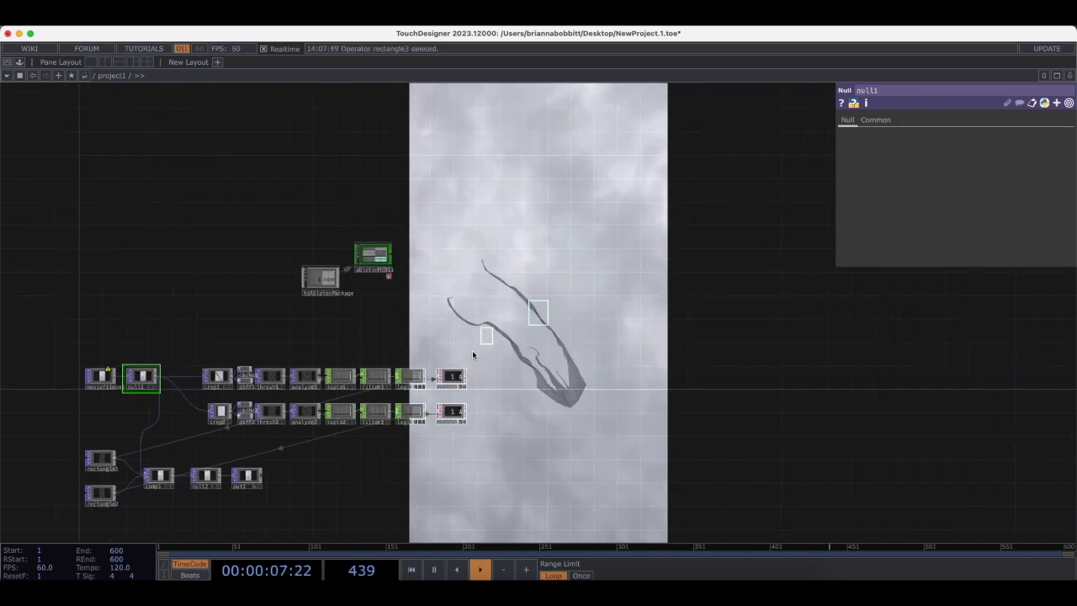
mouse_move(503, 347)
mouse_down()
mouse_move(573, 344)
mouse_move(512, 353)
mouse_move(522, 352)
mouse_up()
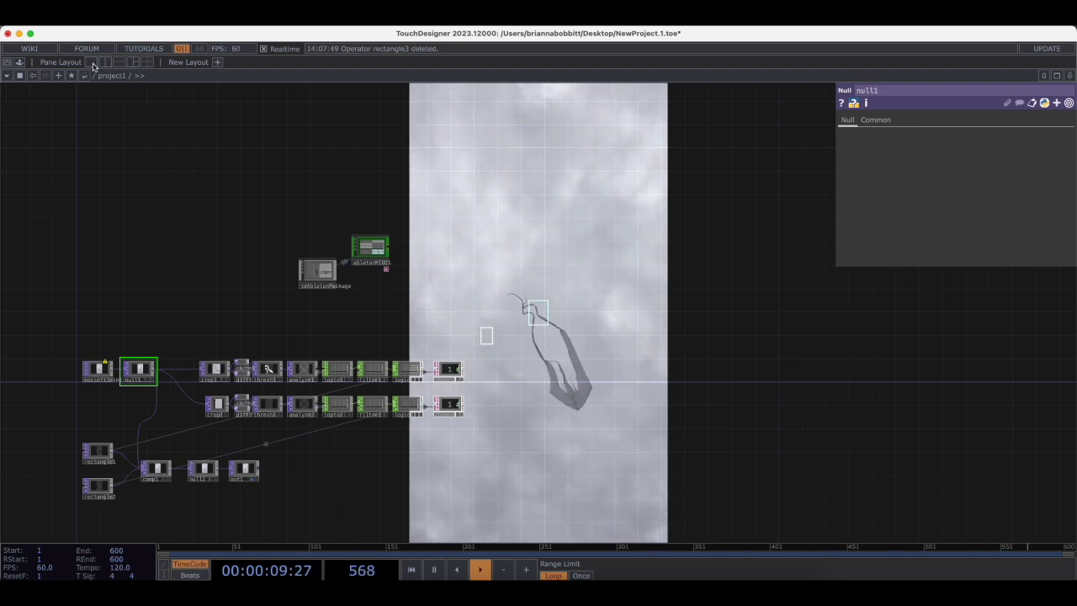
scroll(199, 288, down, 8)
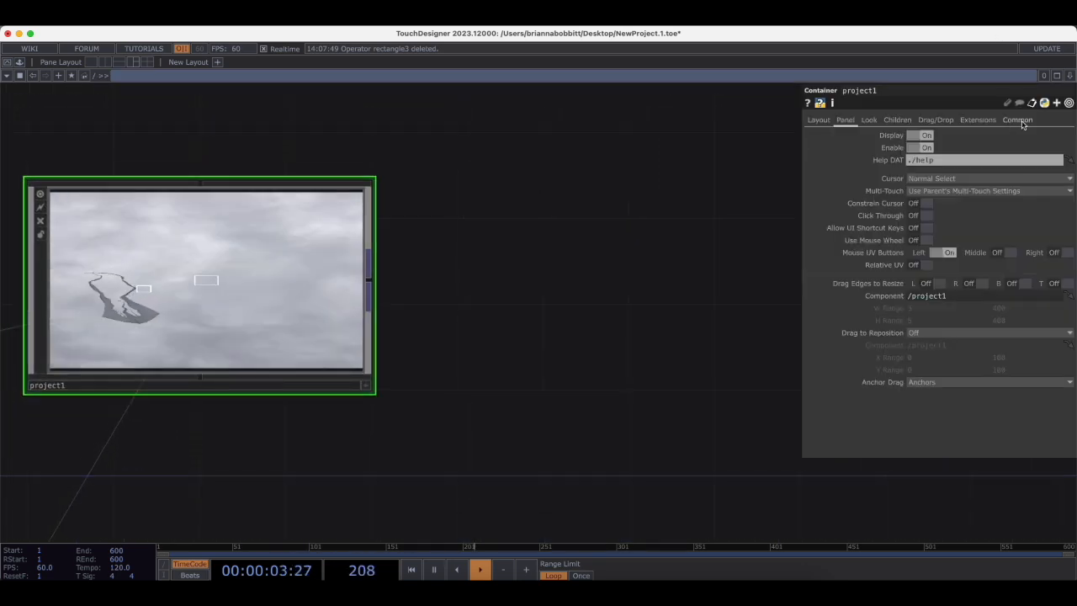
click(1017, 119)
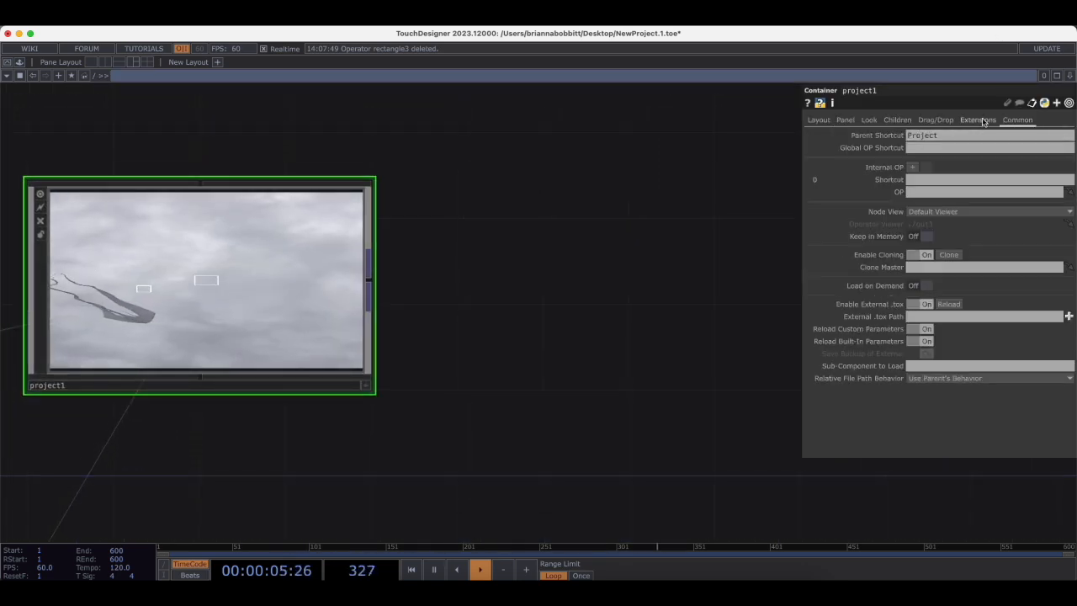
click(818, 120)
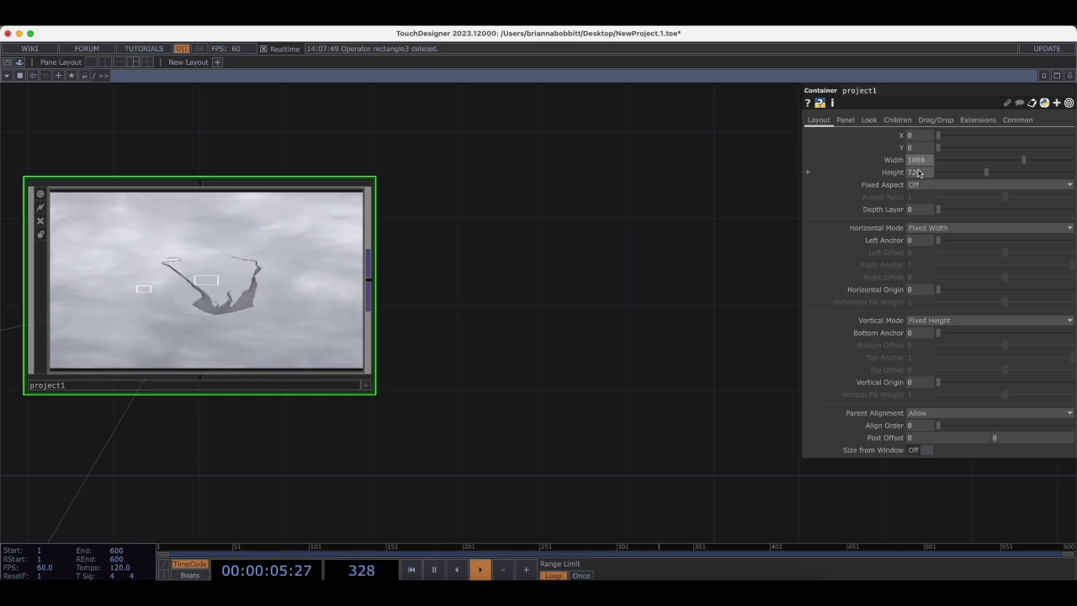
click(919, 174)
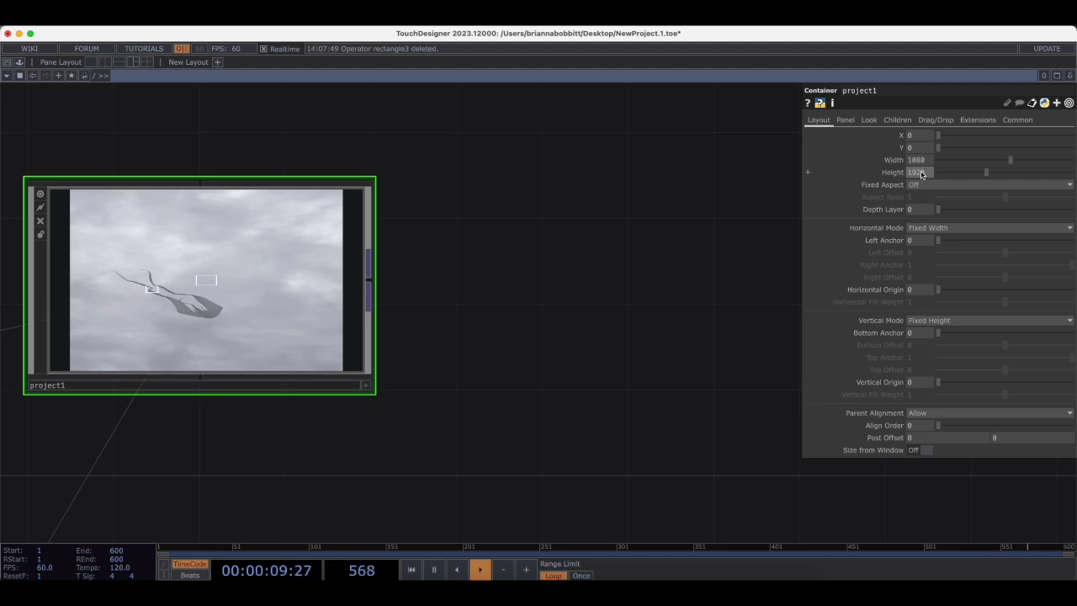
text(1920)
key(Return)
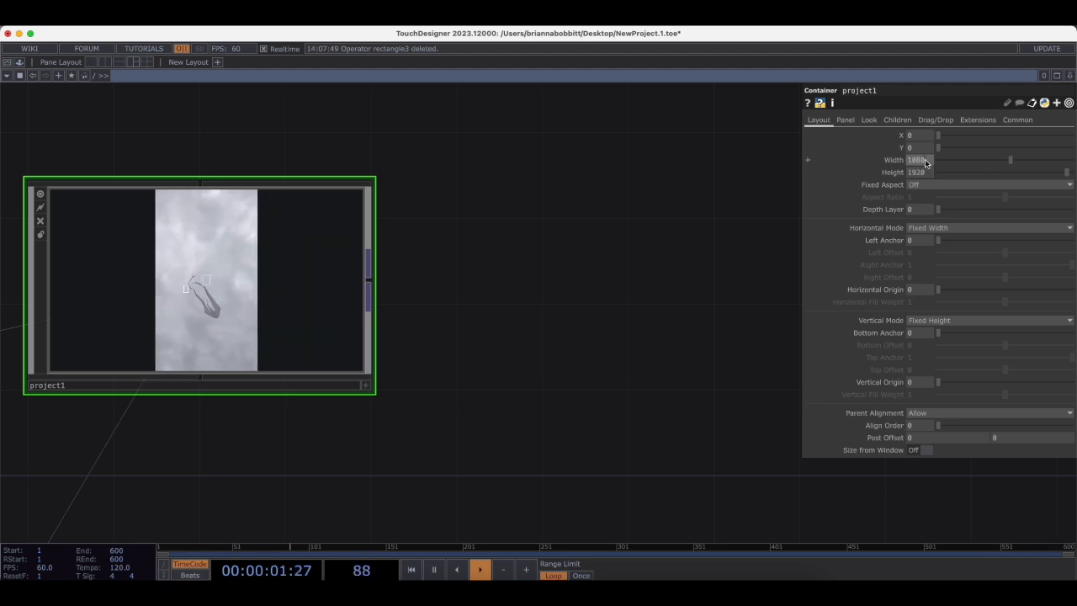
Halve the project1 container's layout dimensions to a width of 540 and a height of 960.
text(540)
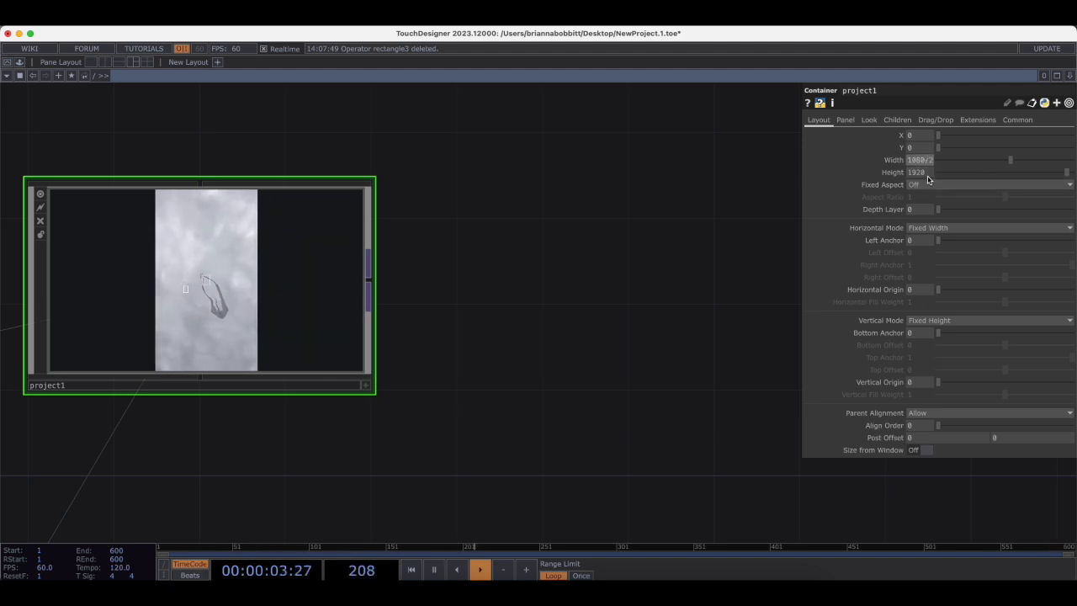
click(929, 174)
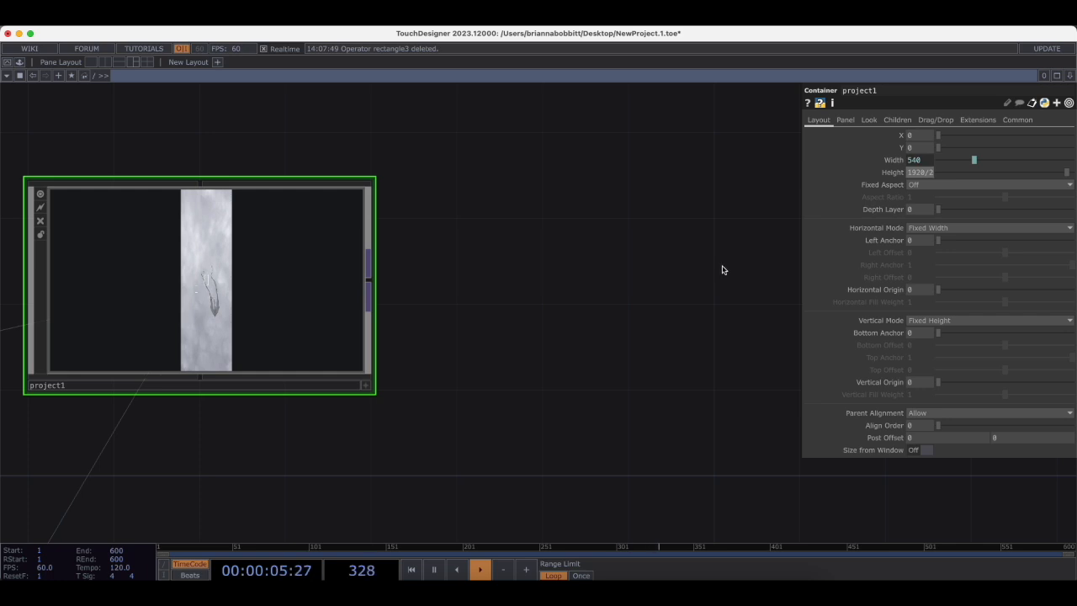
key(Return)
scroll(493, 385, down, 3)
drag(493, 385, 552, 365)
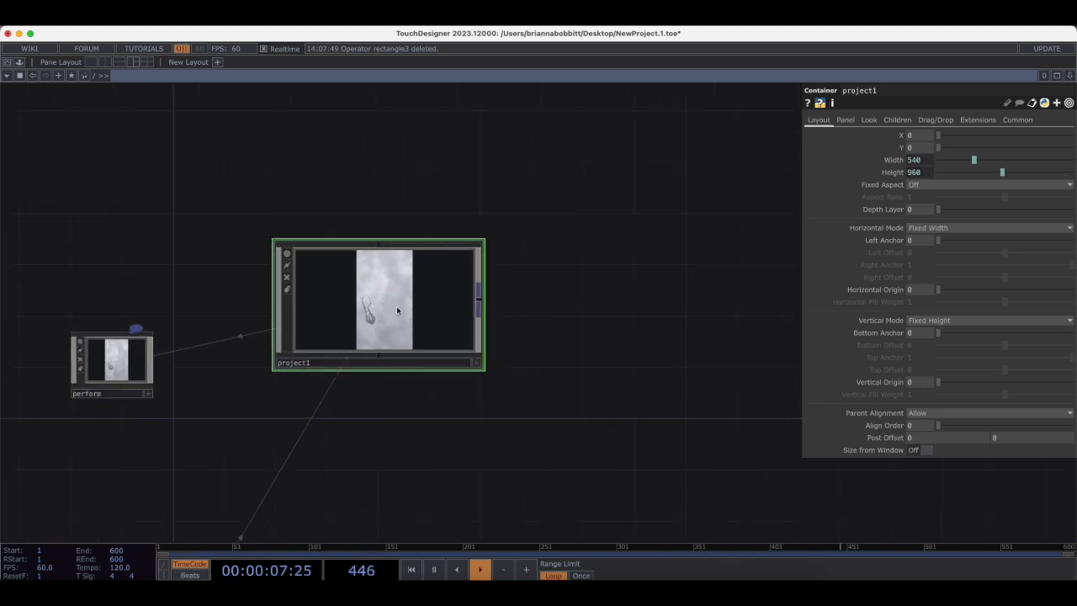
Split the project1 workspace into side-by-side panes, with the network in the wider one and a TOP Viewer in the narrower one.
scroll(397, 310, up, 5)
drag(738, 183, 530, 419)
scroll(553, 296, up, 6)
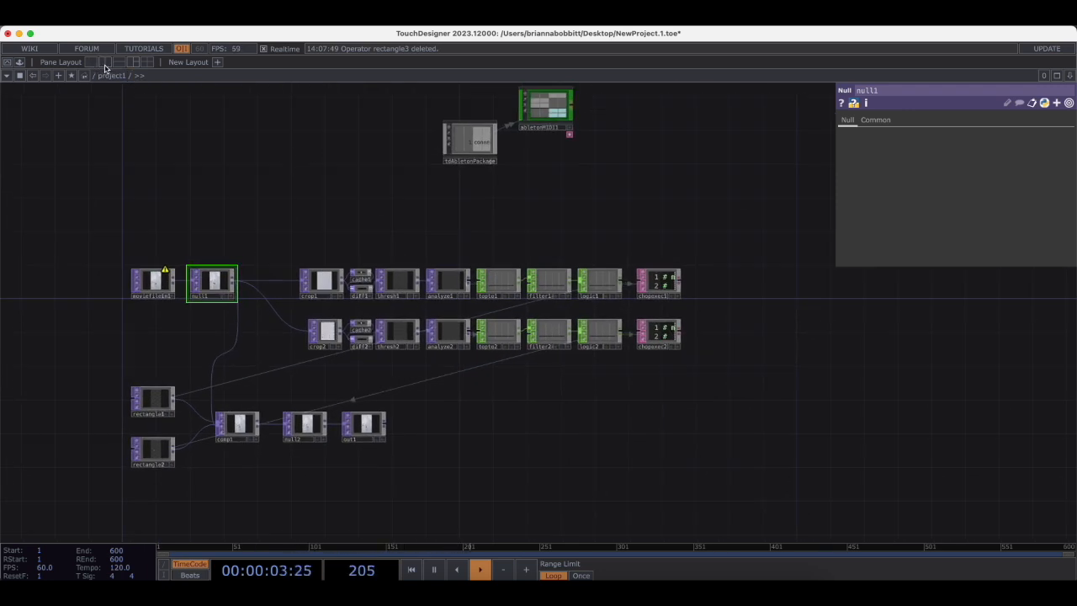
key(alt+bracketleft)
click(546, 76)
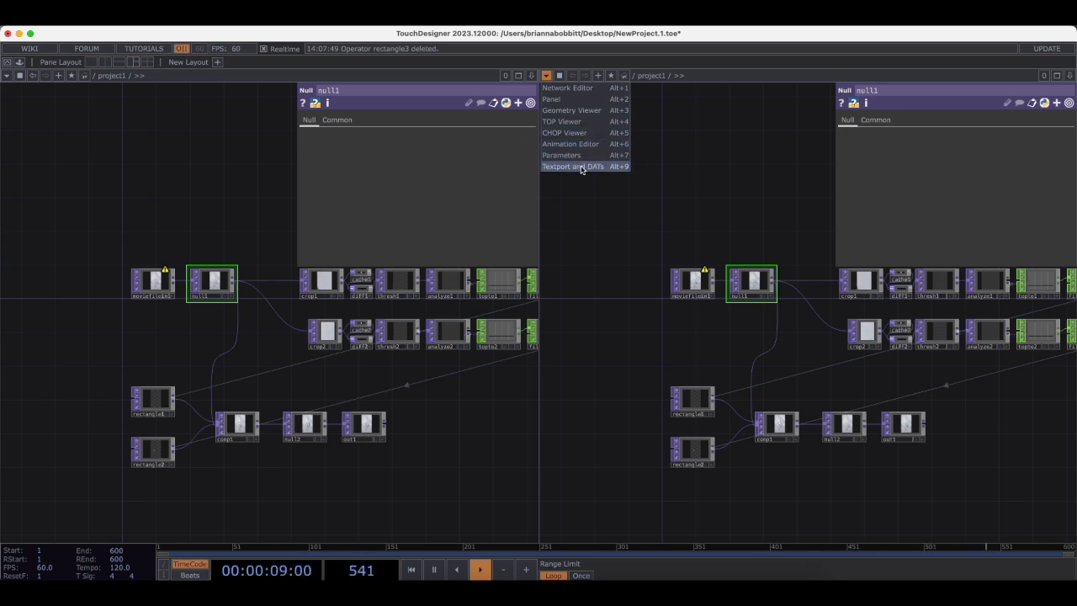
click(561, 121)
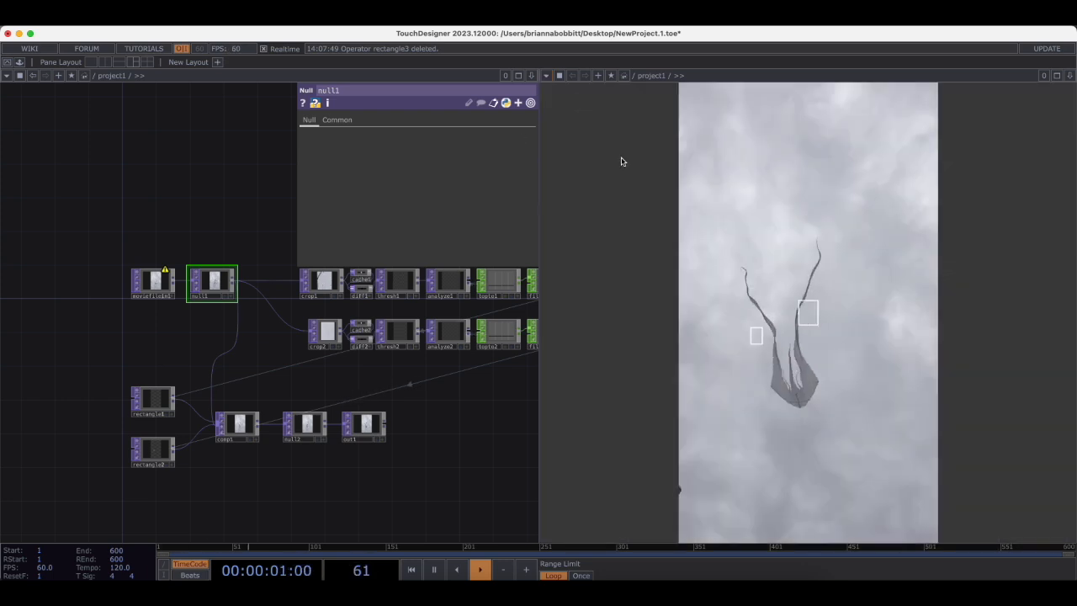
drag(538, 193, 652, 193)
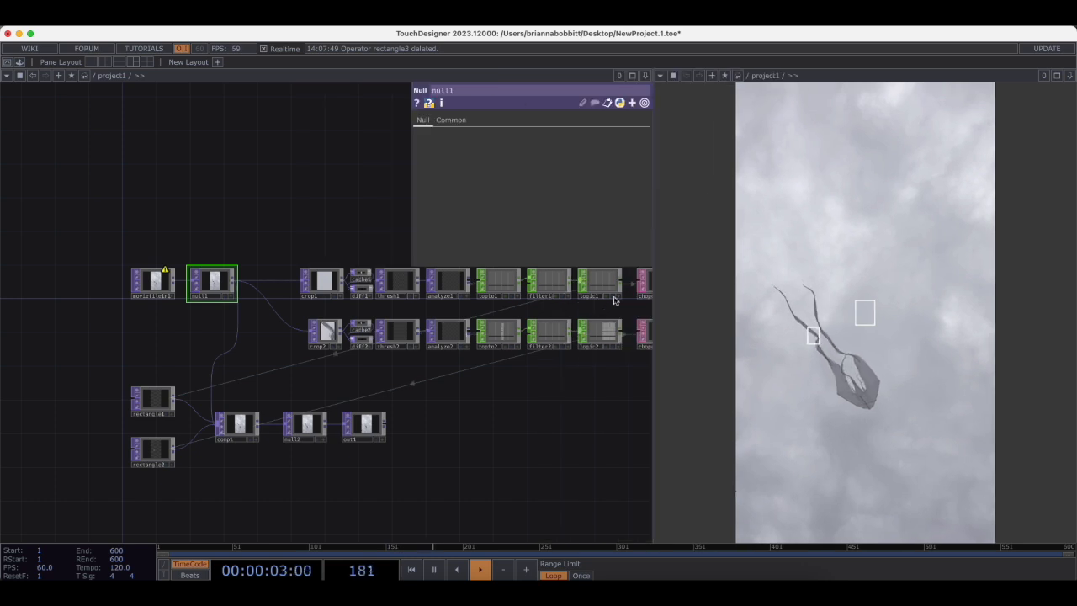
Check the Music Box track in Ableton Live and return to the TouchDesigner network.
key(h)
drag(407, 433, 315, 456)
scroll(404, 435, down, 5)
drag(452, 318, 499, 313)
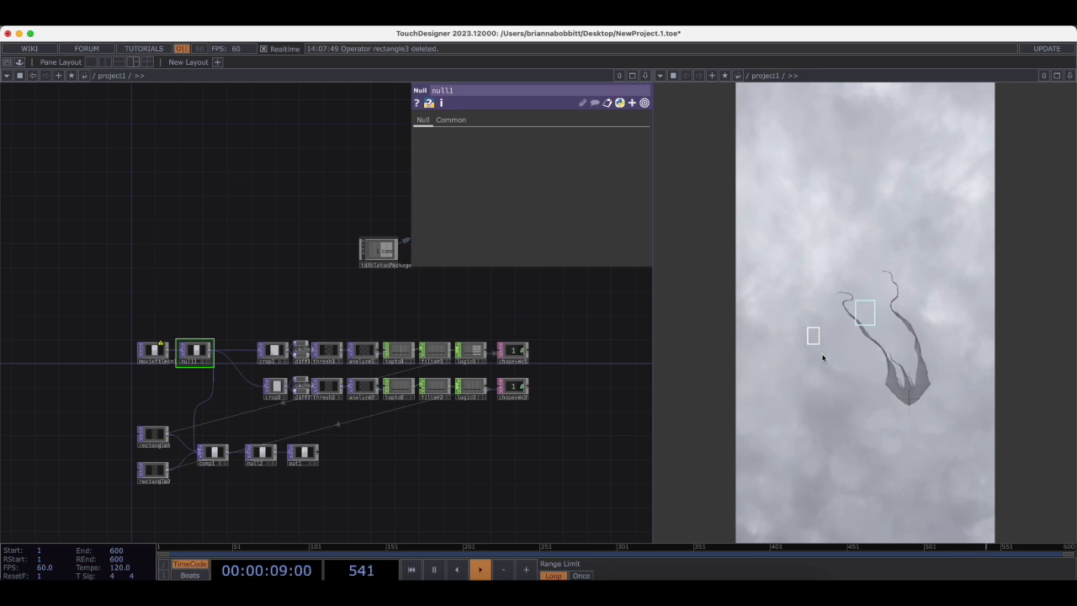
click(620, 581)
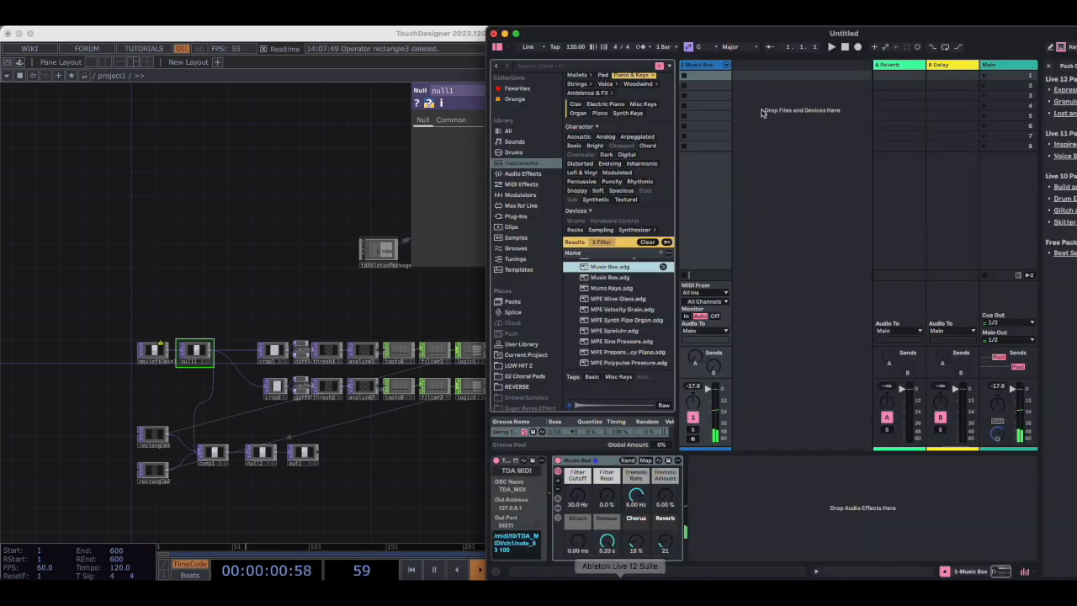
click(438, 454)
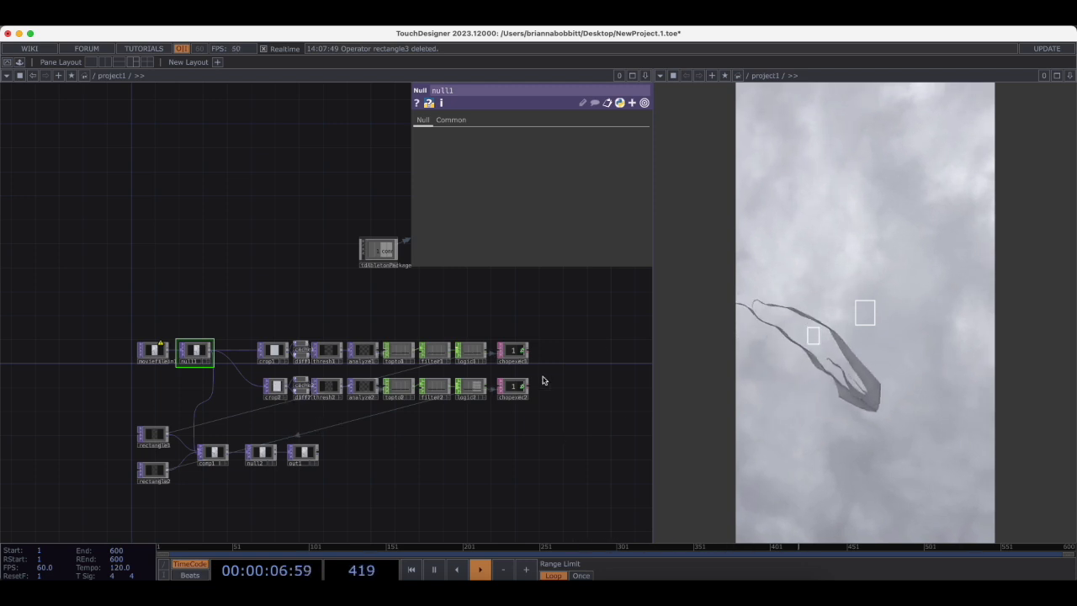
drag(545, 379, 538, 380)
scroll(538, 381, up, 2)
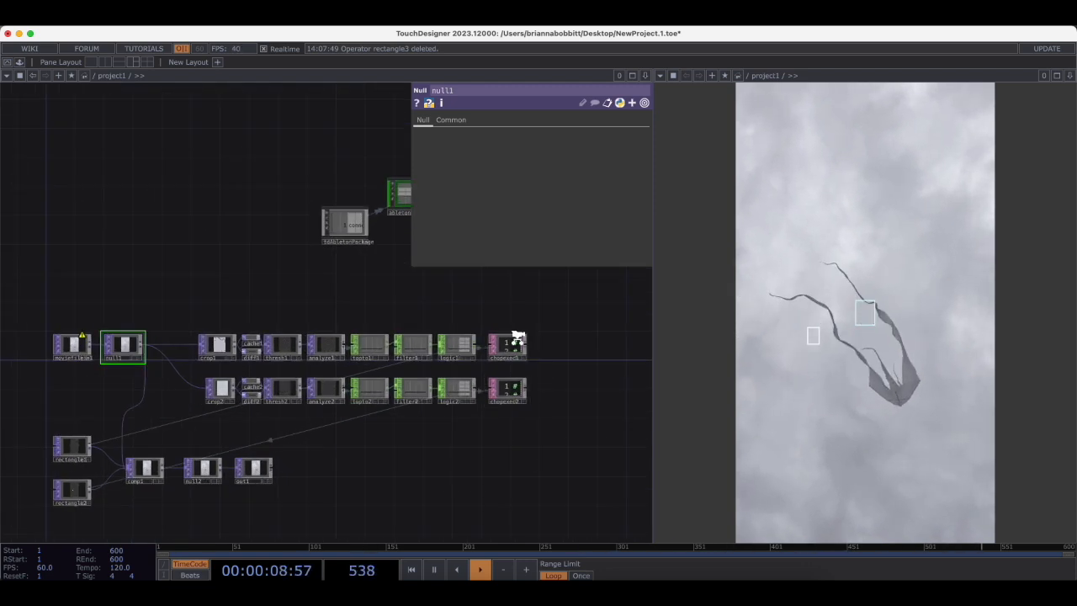
scroll(512, 339, up, 2)
drag(481, 457, 554, 406)
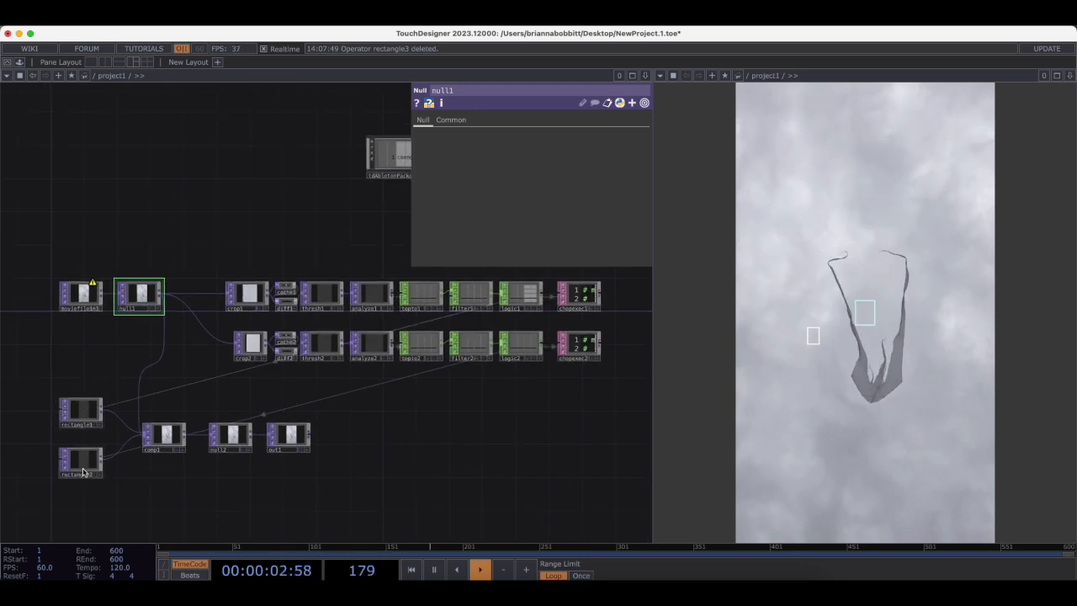
scroll(493, 444, down, 1)
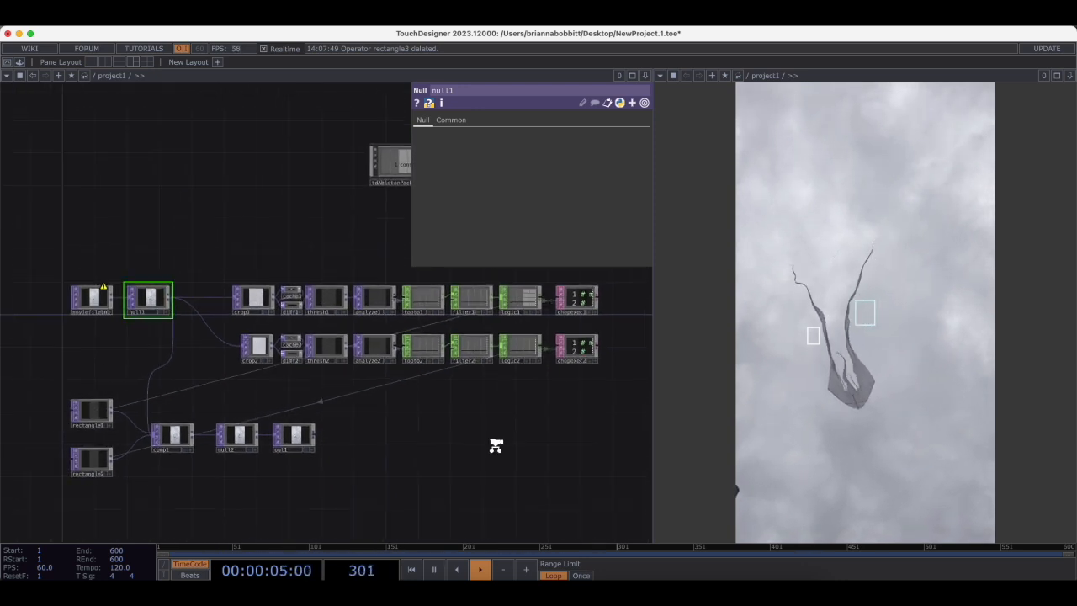